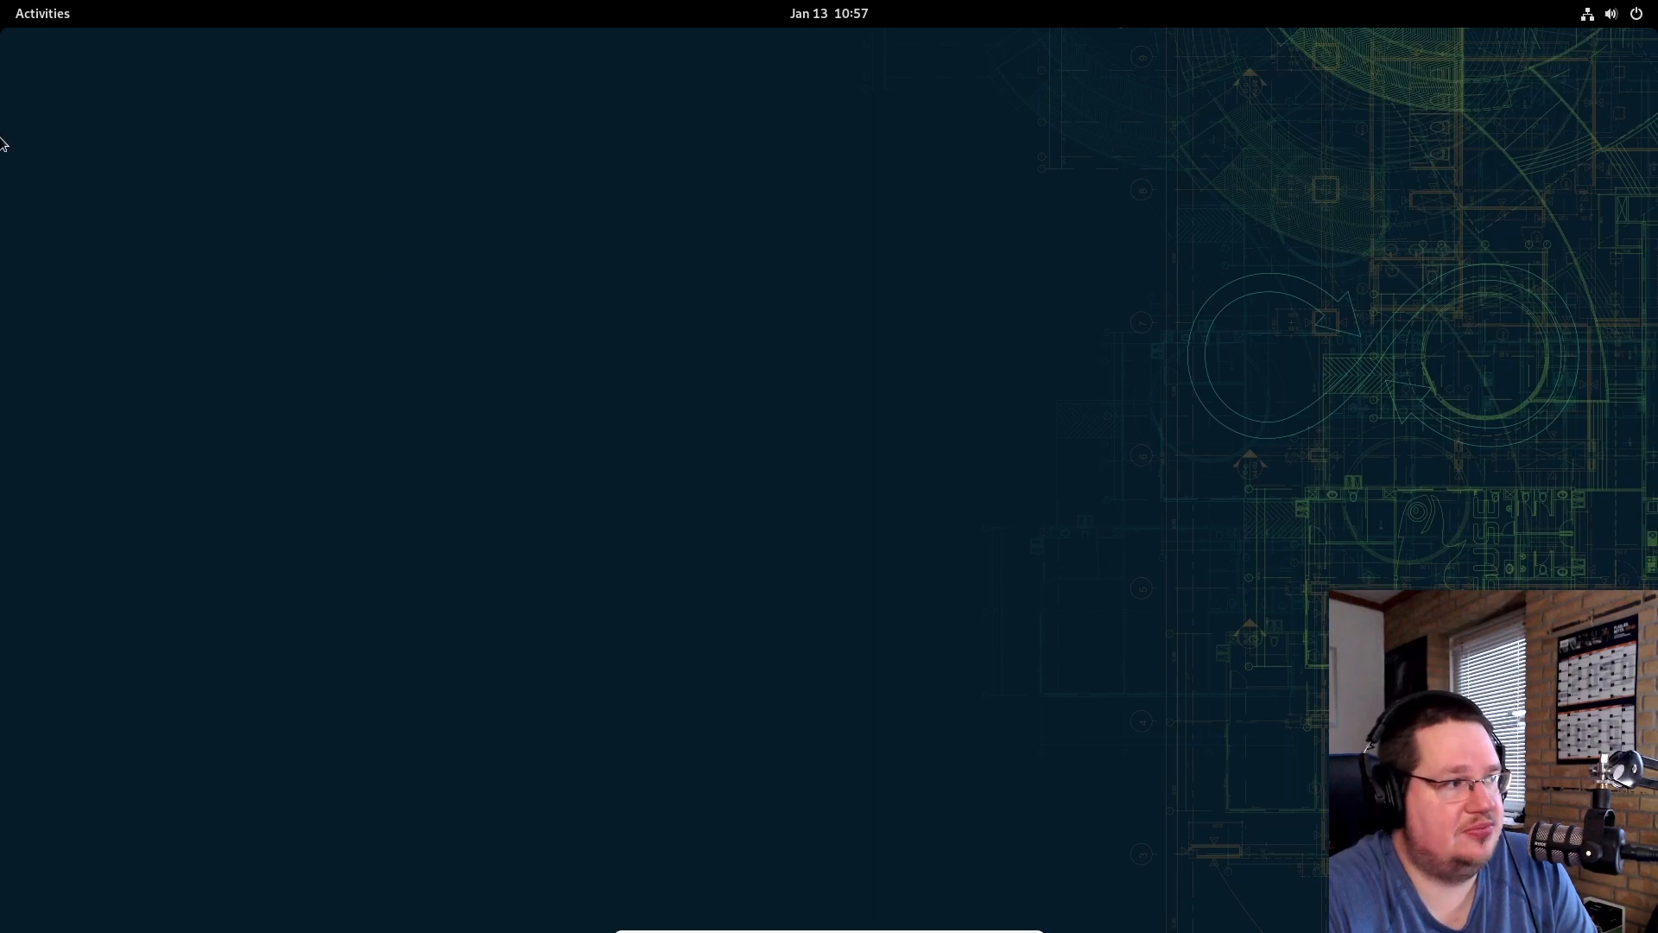
Step: Launch the YaST Control Center, entering the root password to authenticate, and reposition its window on the desktop
{"action": "left_click", "coordinate": [38, 20]}
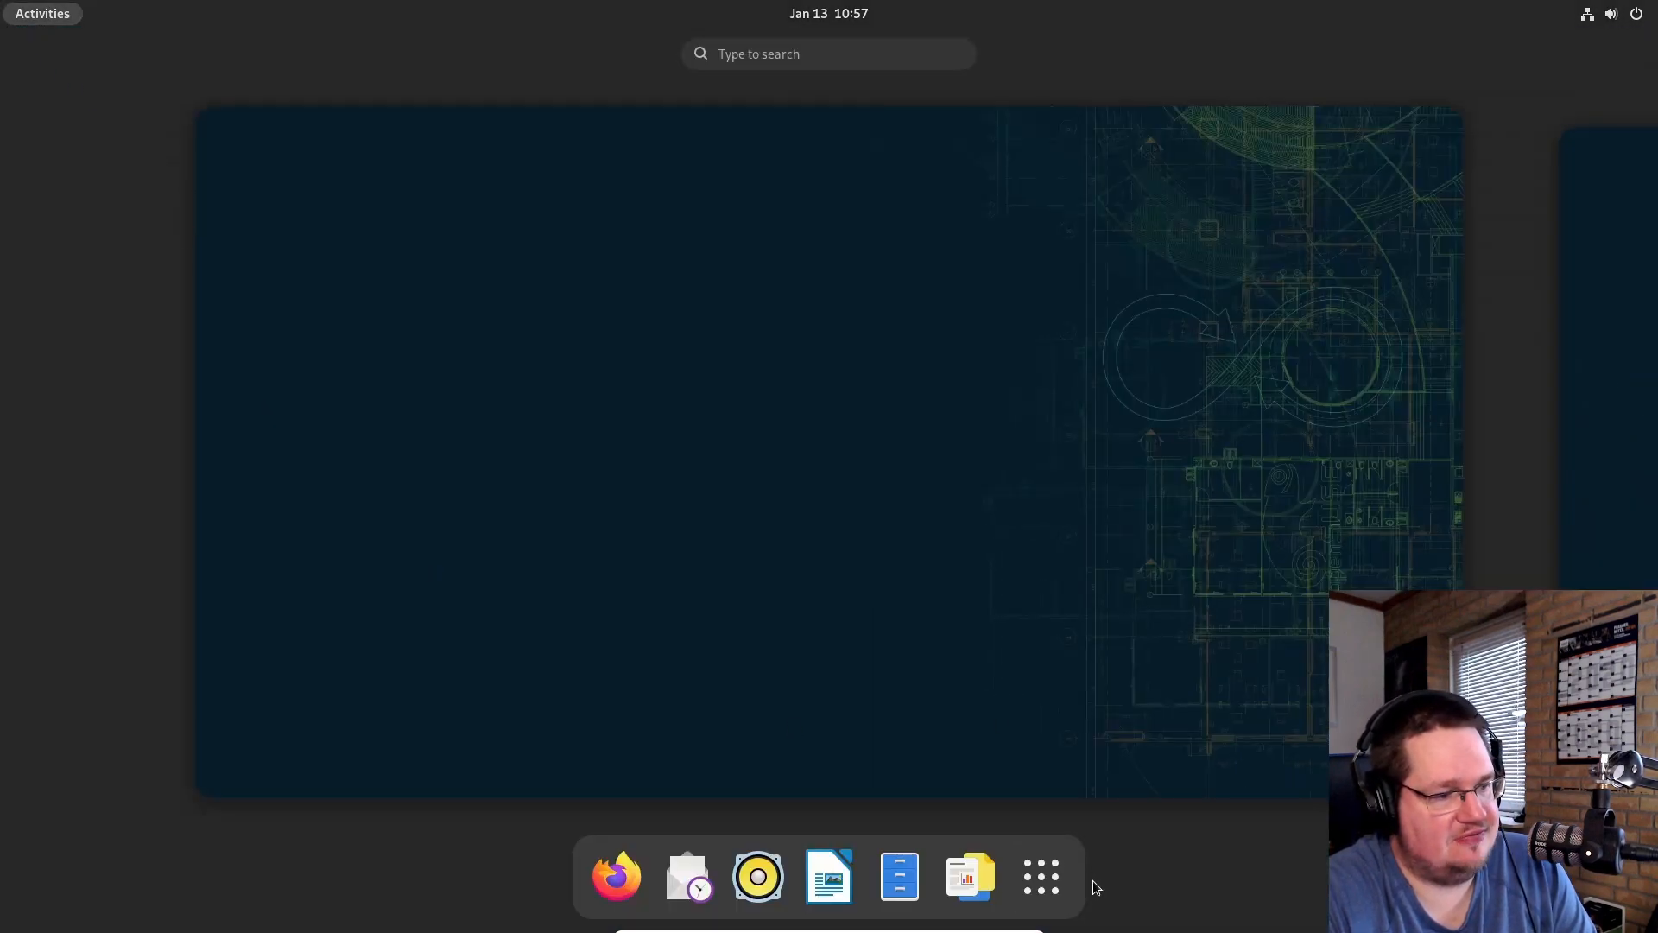
{"action": "left_click", "coordinate": [1042, 878]}
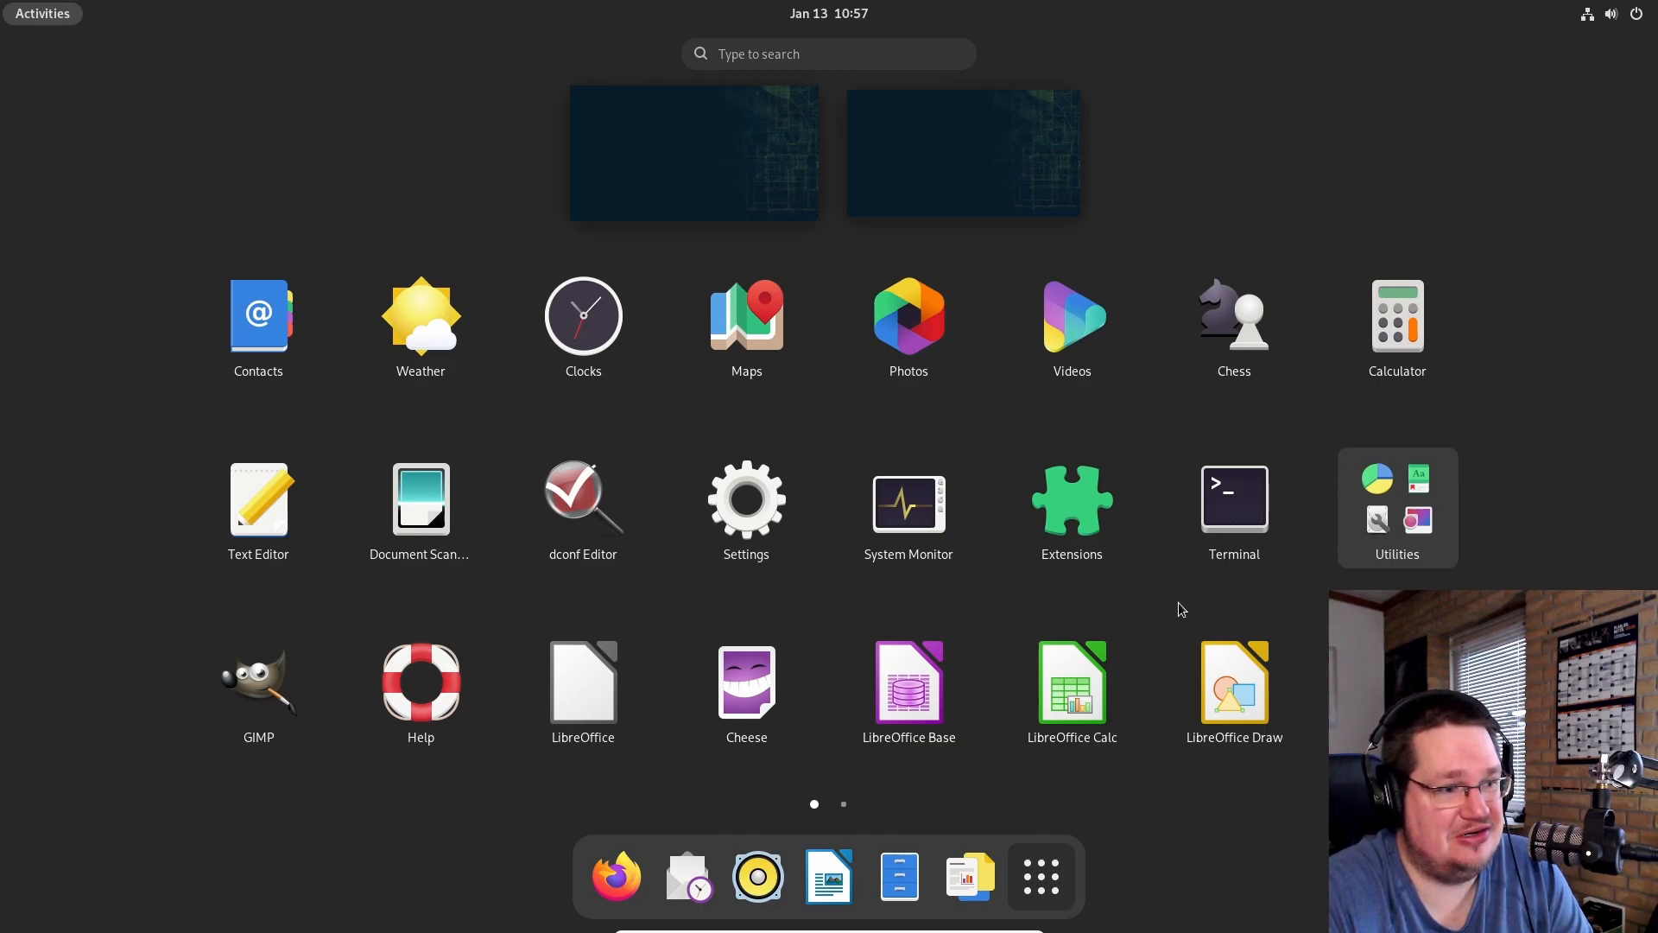
{"action": "scroll", "coordinate": [1178, 603], "scroll_direction": "down", "scroll_amount": 1}
{"action": "left_click", "coordinate": [908, 687]}
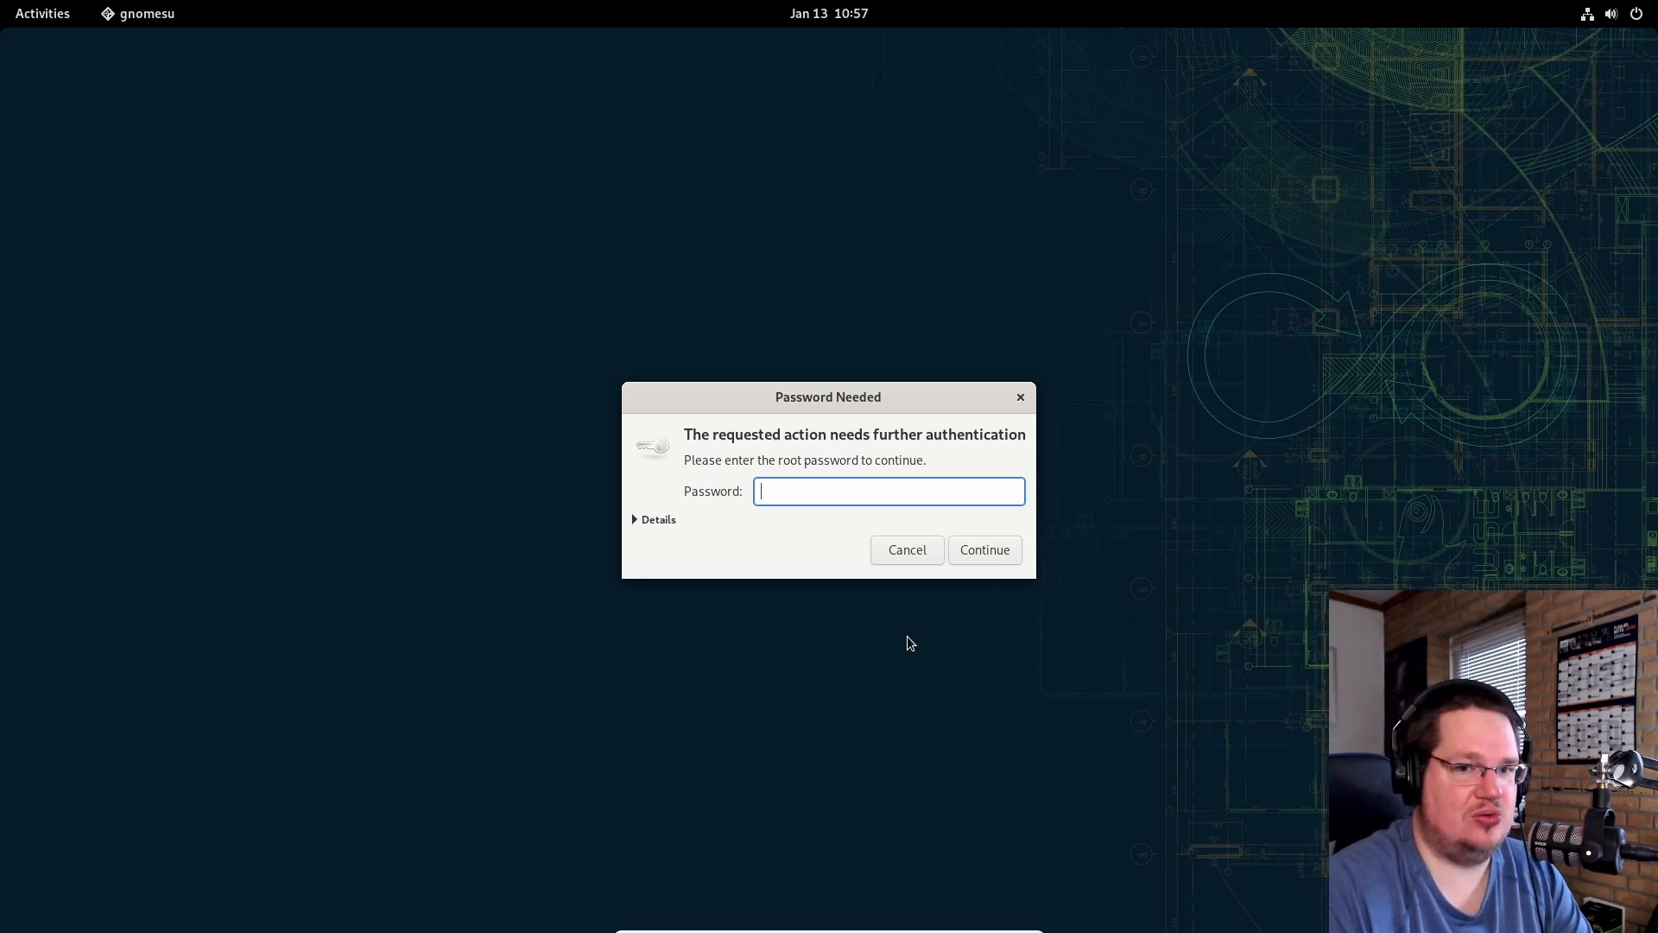
{"action": "type", "text": "*******"}
{"action": "key", "text": "Return"}
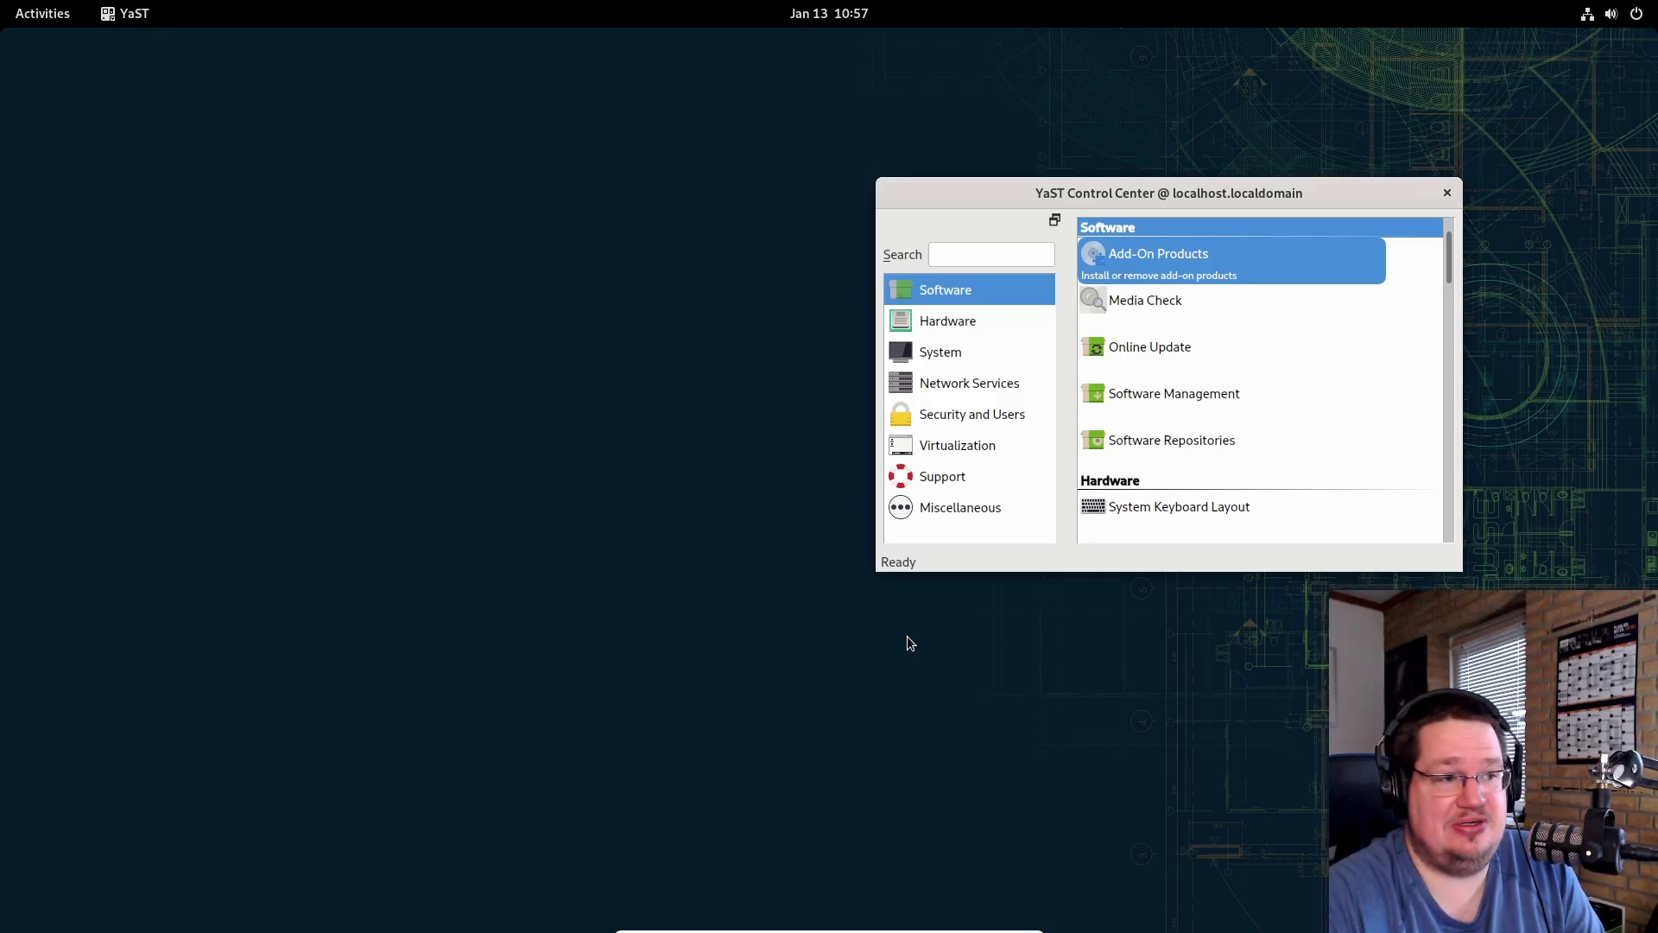
{"action": "left_click_drag", "start_coordinate": [926, 196], "coordinate": [829, 145]}
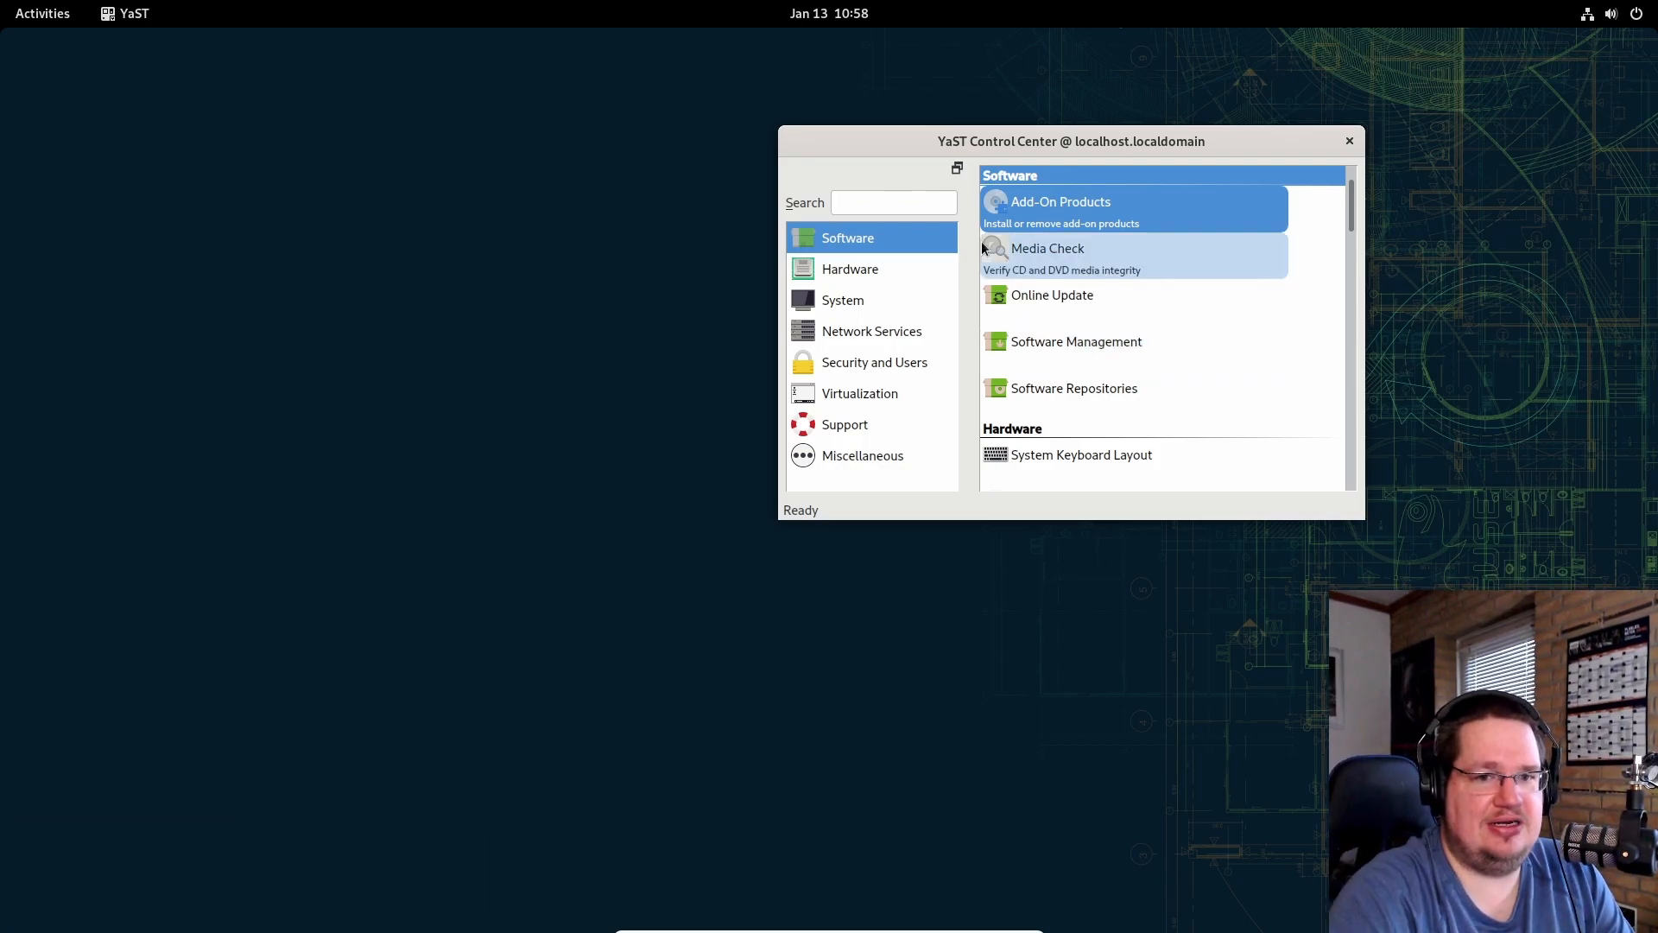
{"action": "left_click_drag", "start_coordinate": [940, 141], "coordinate": [844, 137]}
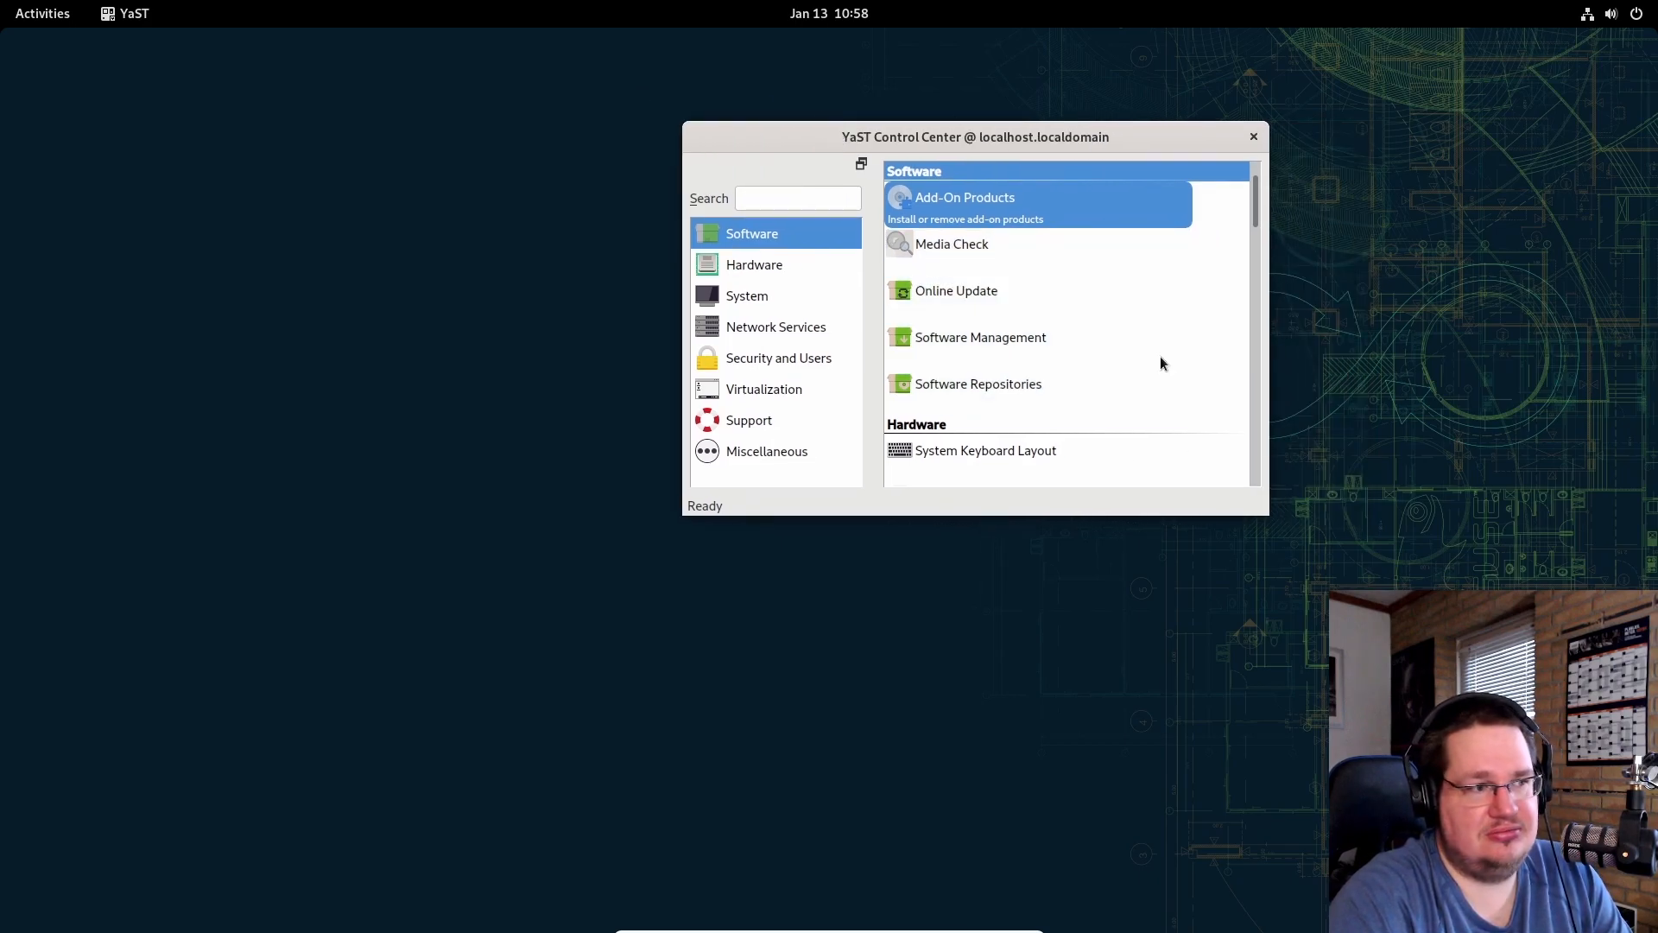
Step: Open Software Management and show the list of software patterns
{"action": "left_click", "coordinate": [1097, 350]}
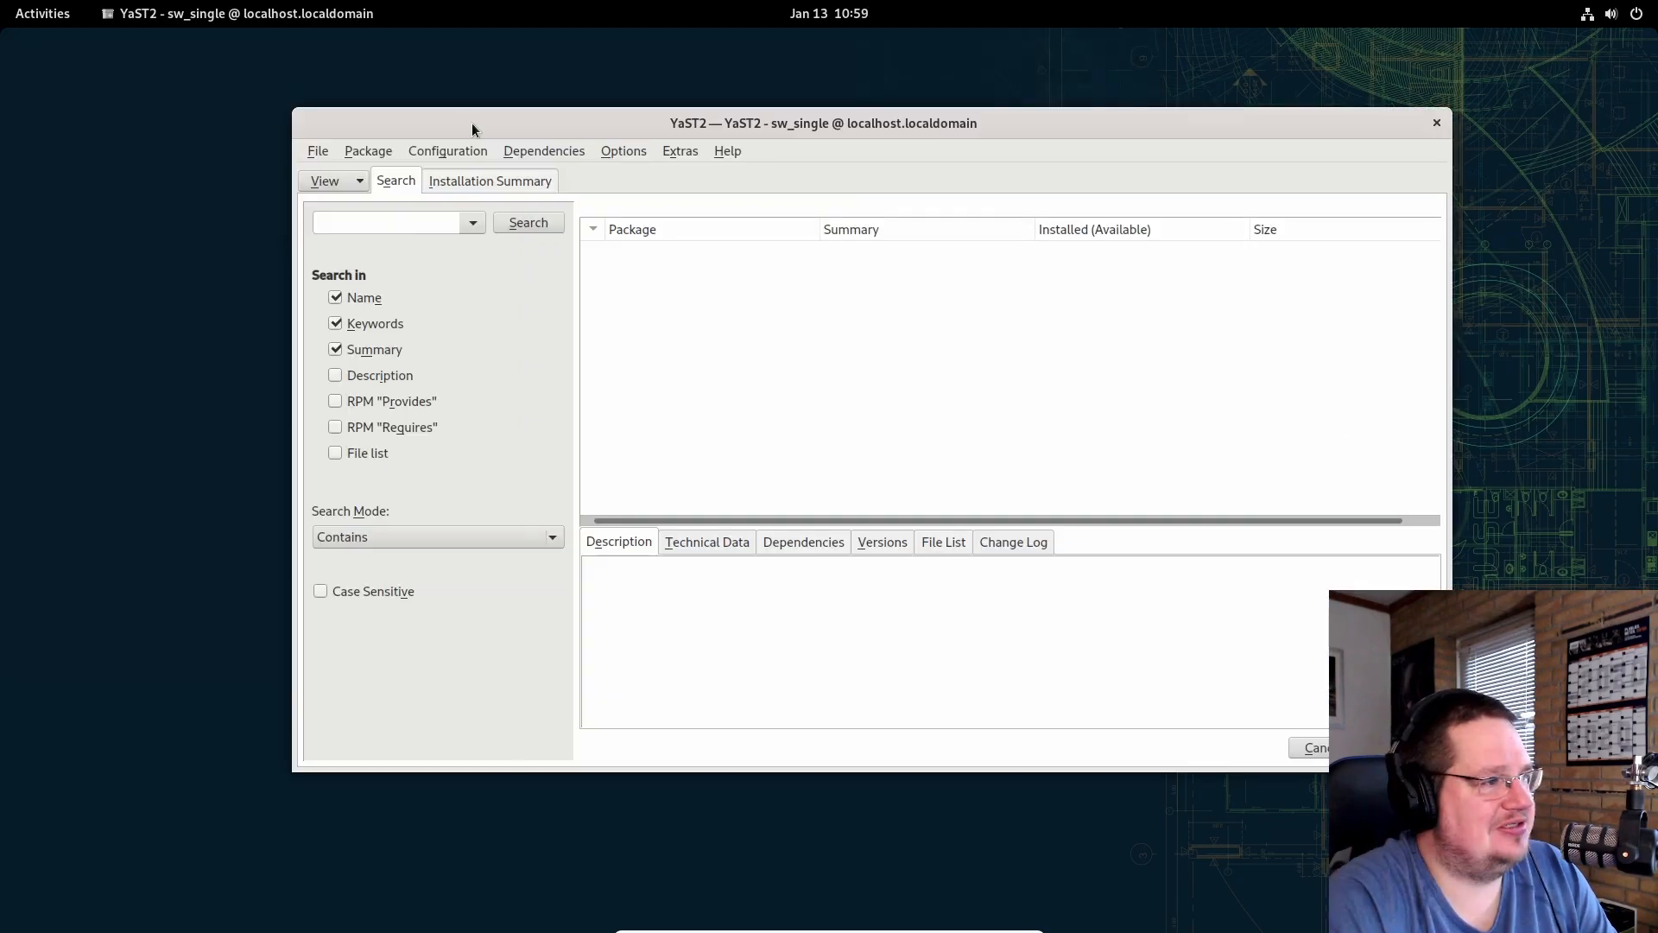
{"action": "left_click_drag", "start_coordinate": [474, 129], "coordinate": [436, 109]}
{"action": "left_click", "coordinate": [290, 164]}
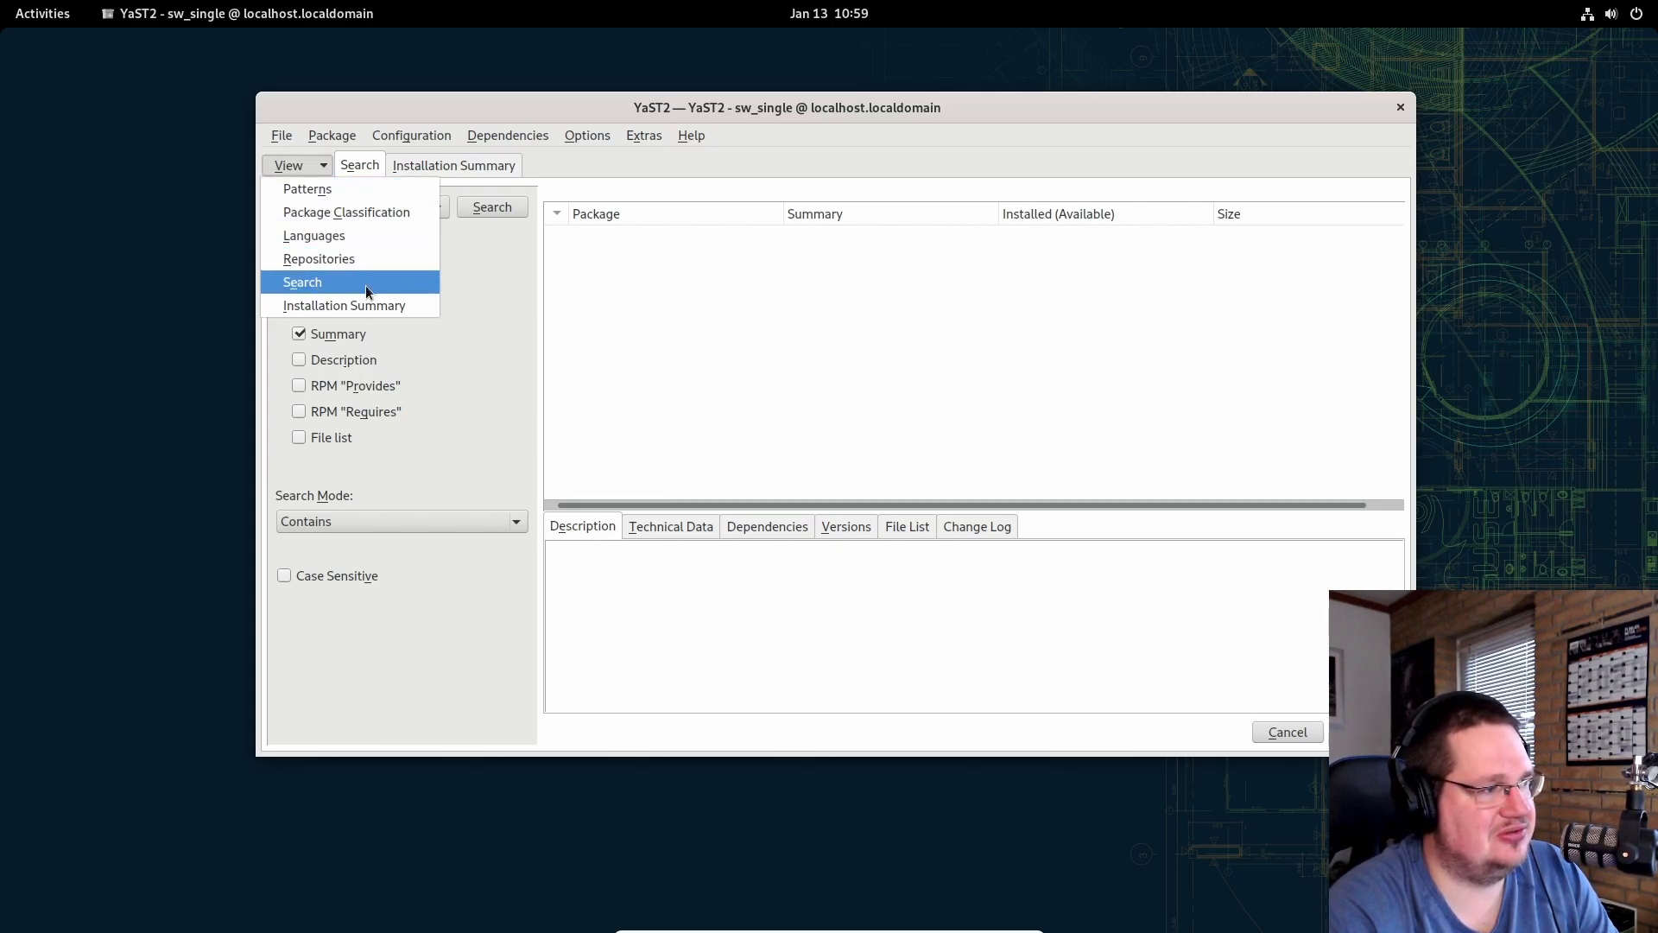
{"action": "left_click", "coordinate": [308, 193]}
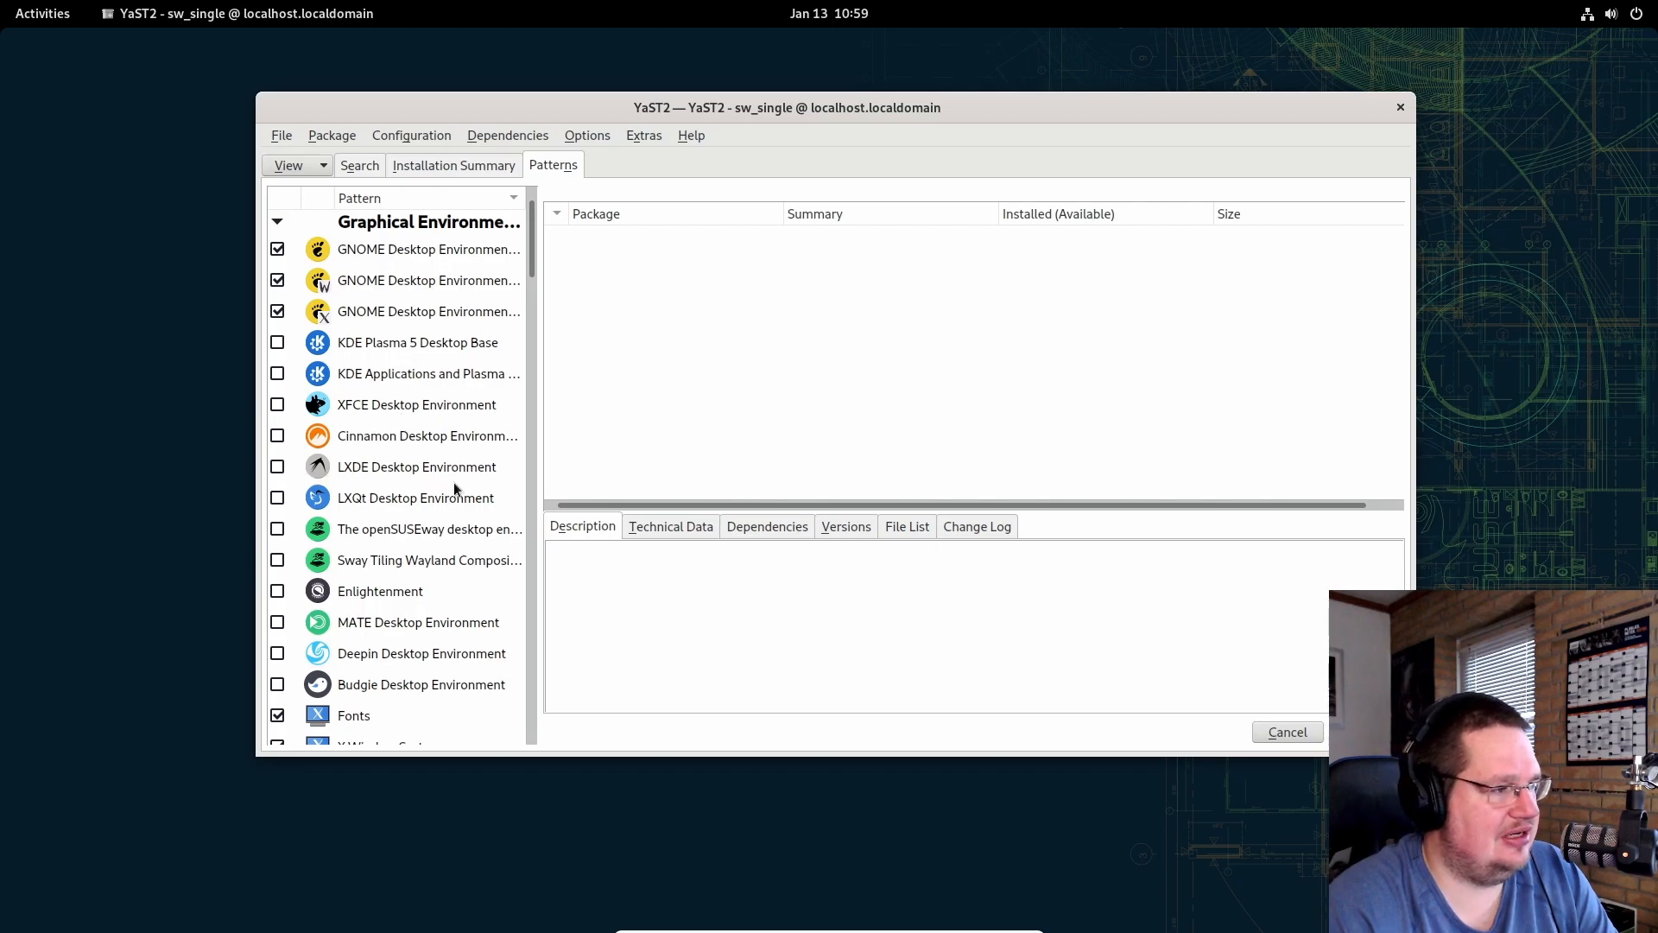
Step: Mark the Deepin Desktop Environment pattern for installation
{"action": "scroll", "coordinate": [423, 492], "scroll_direction": "down", "scroll_amount": 7}
{"action": "scroll", "coordinate": [421, 501], "scroll_direction": "up", "scroll_amount": 3}
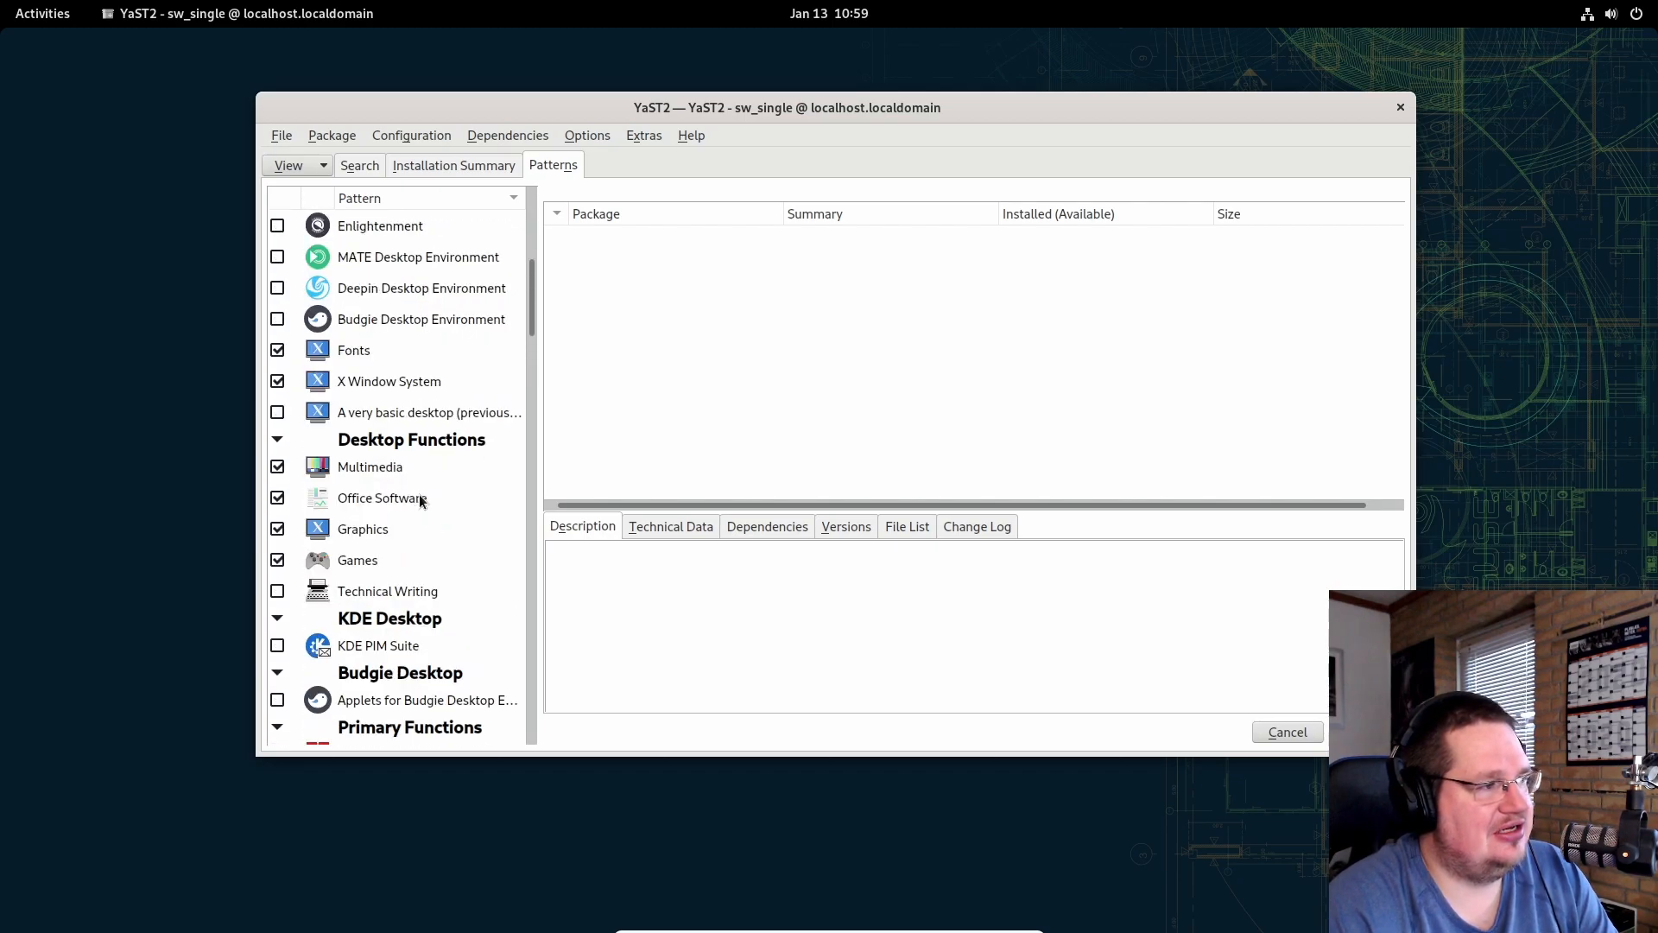
{"action": "left_click", "coordinate": [413, 290]}
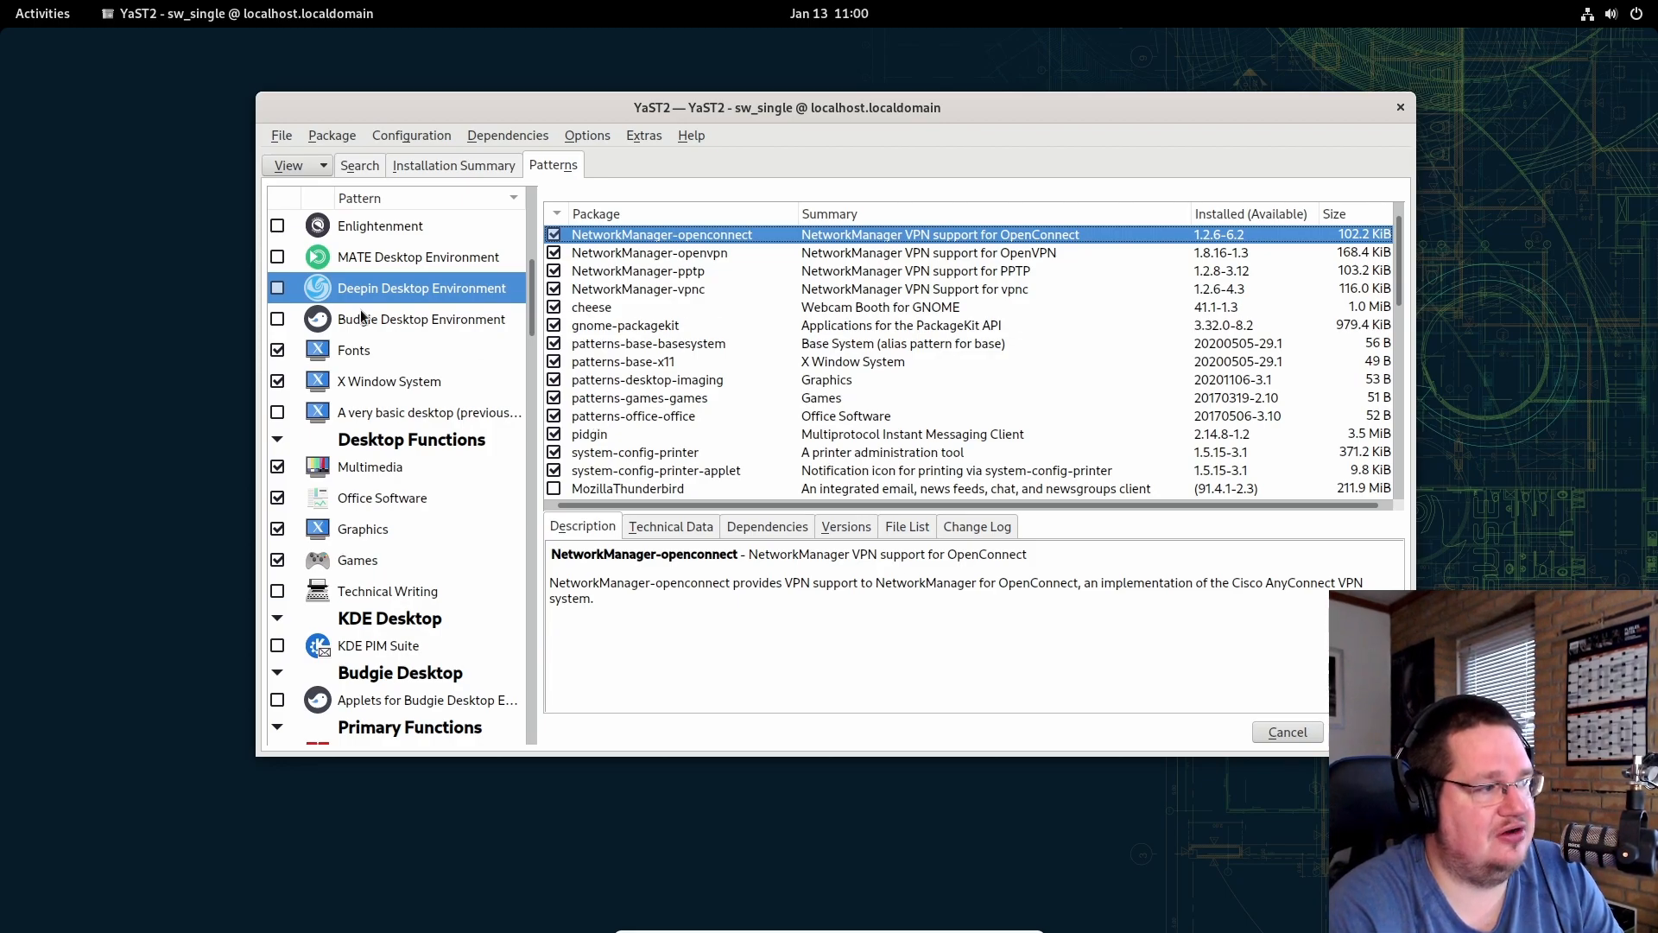
{"action": "left_click", "coordinate": [278, 290]}
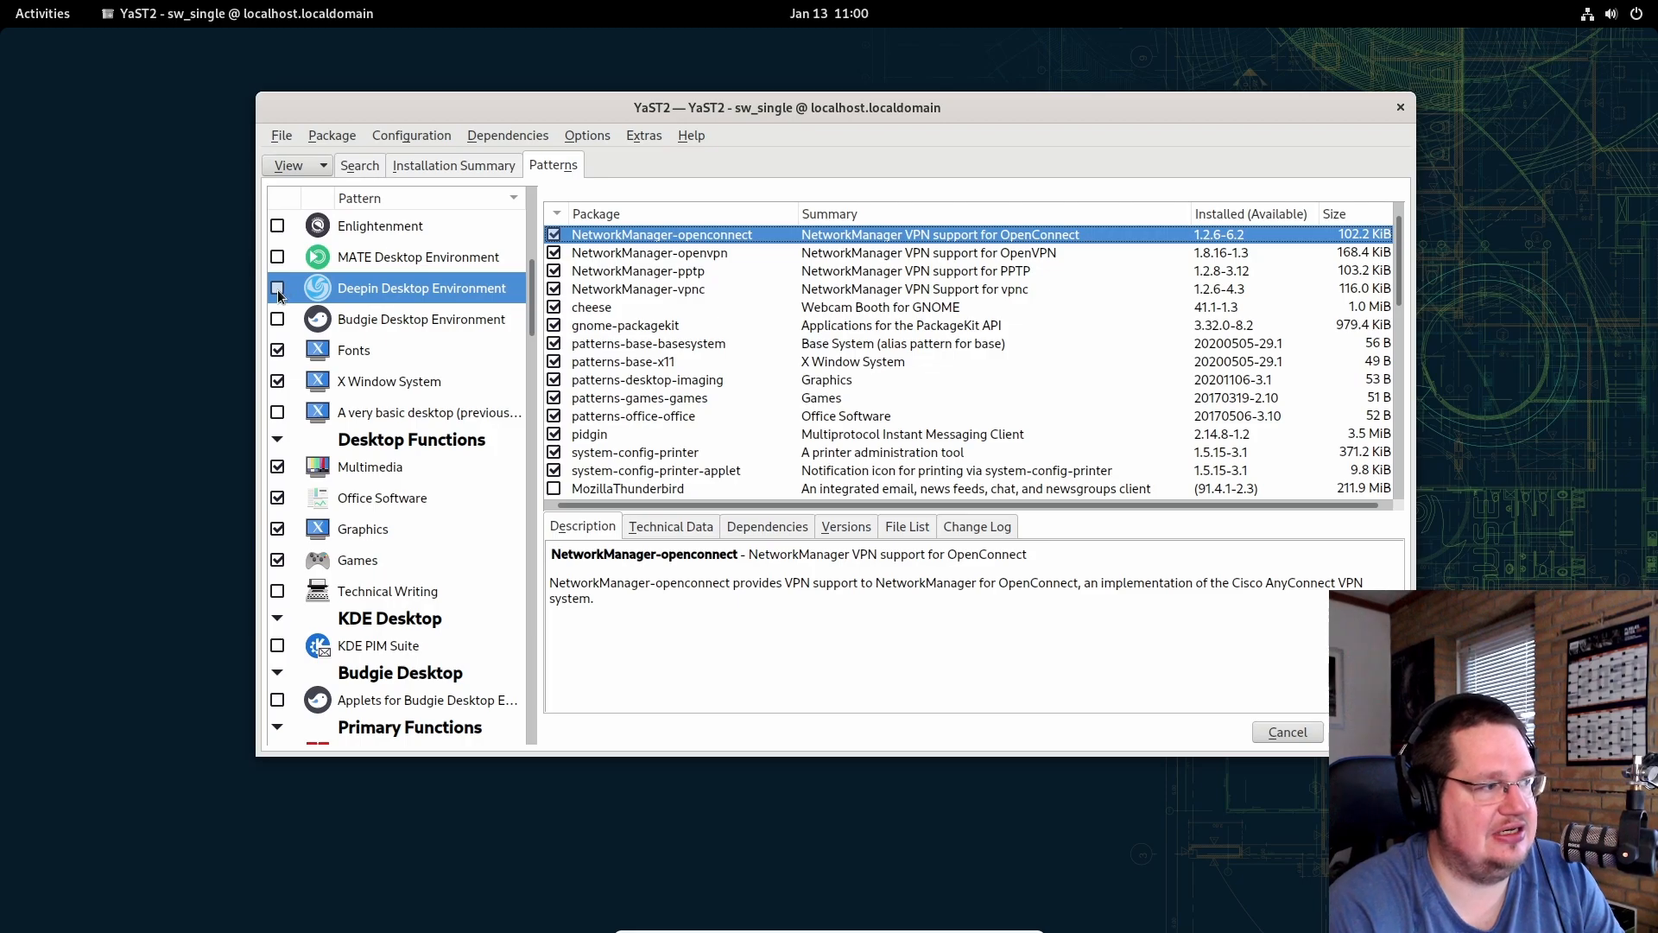
Step: Add the deepin-wallpapers-community and patterns-deepin-deepin_utilities packages to the installation and show the description of deepin-feature-enable
{"action": "scroll", "coordinate": [700, 336], "scroll_direction": "down", "scroll_amount": 5}
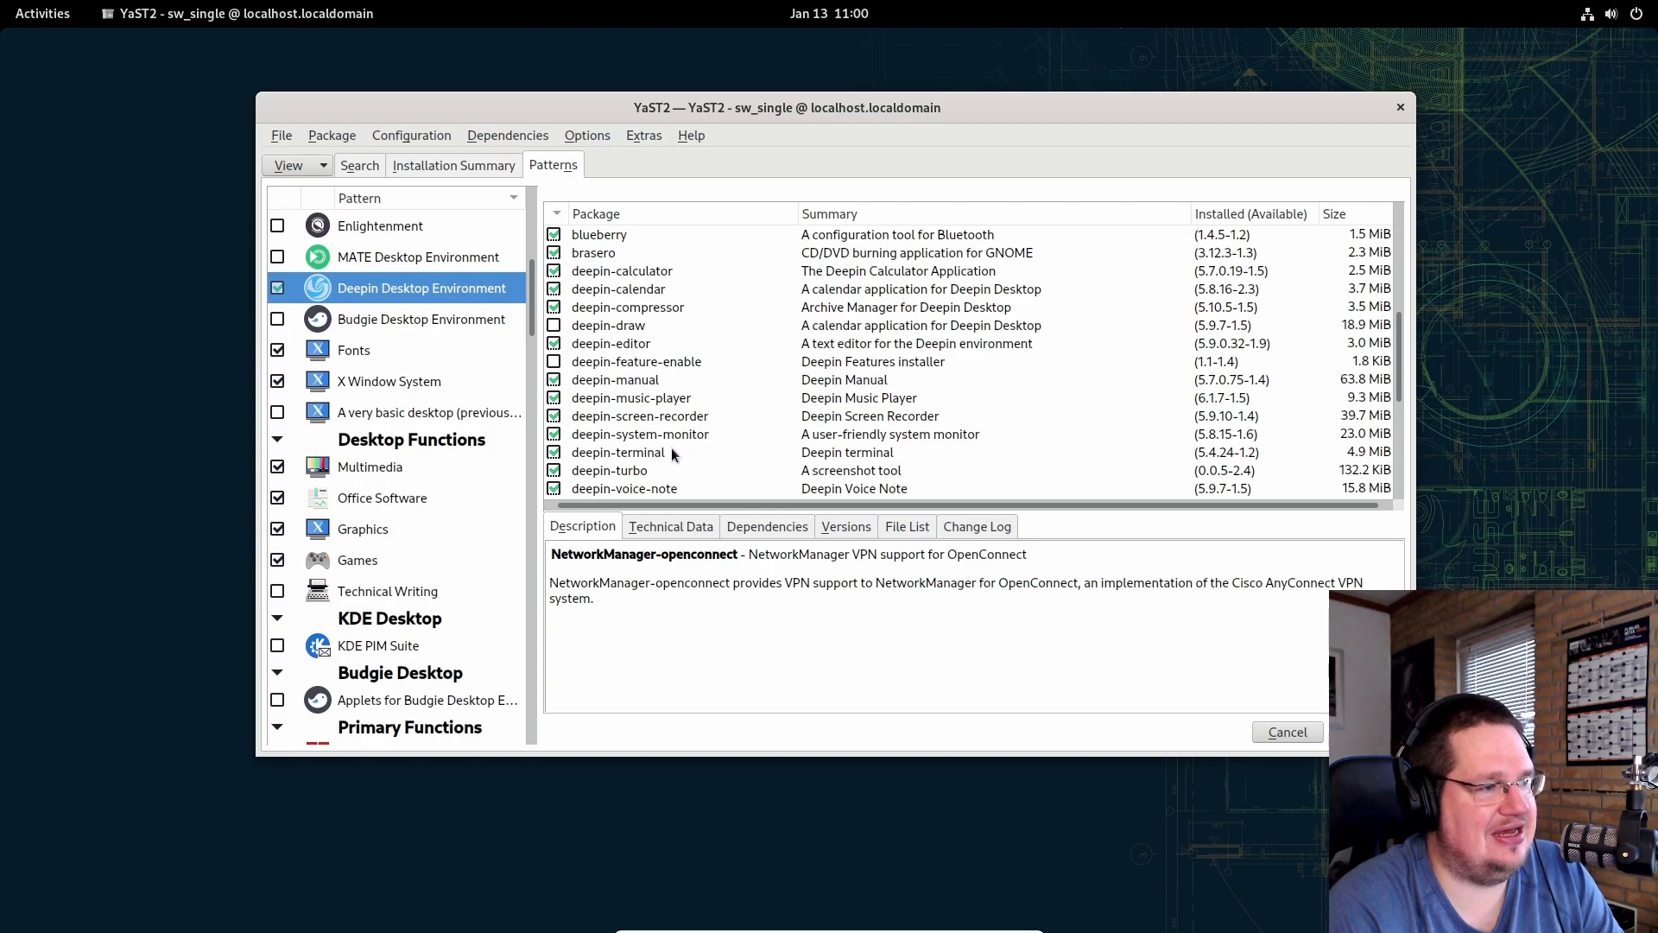
{"action": "scroll", "coordinate": [674, 397], "scroll_direction": "down", "scroll_amount": 3}
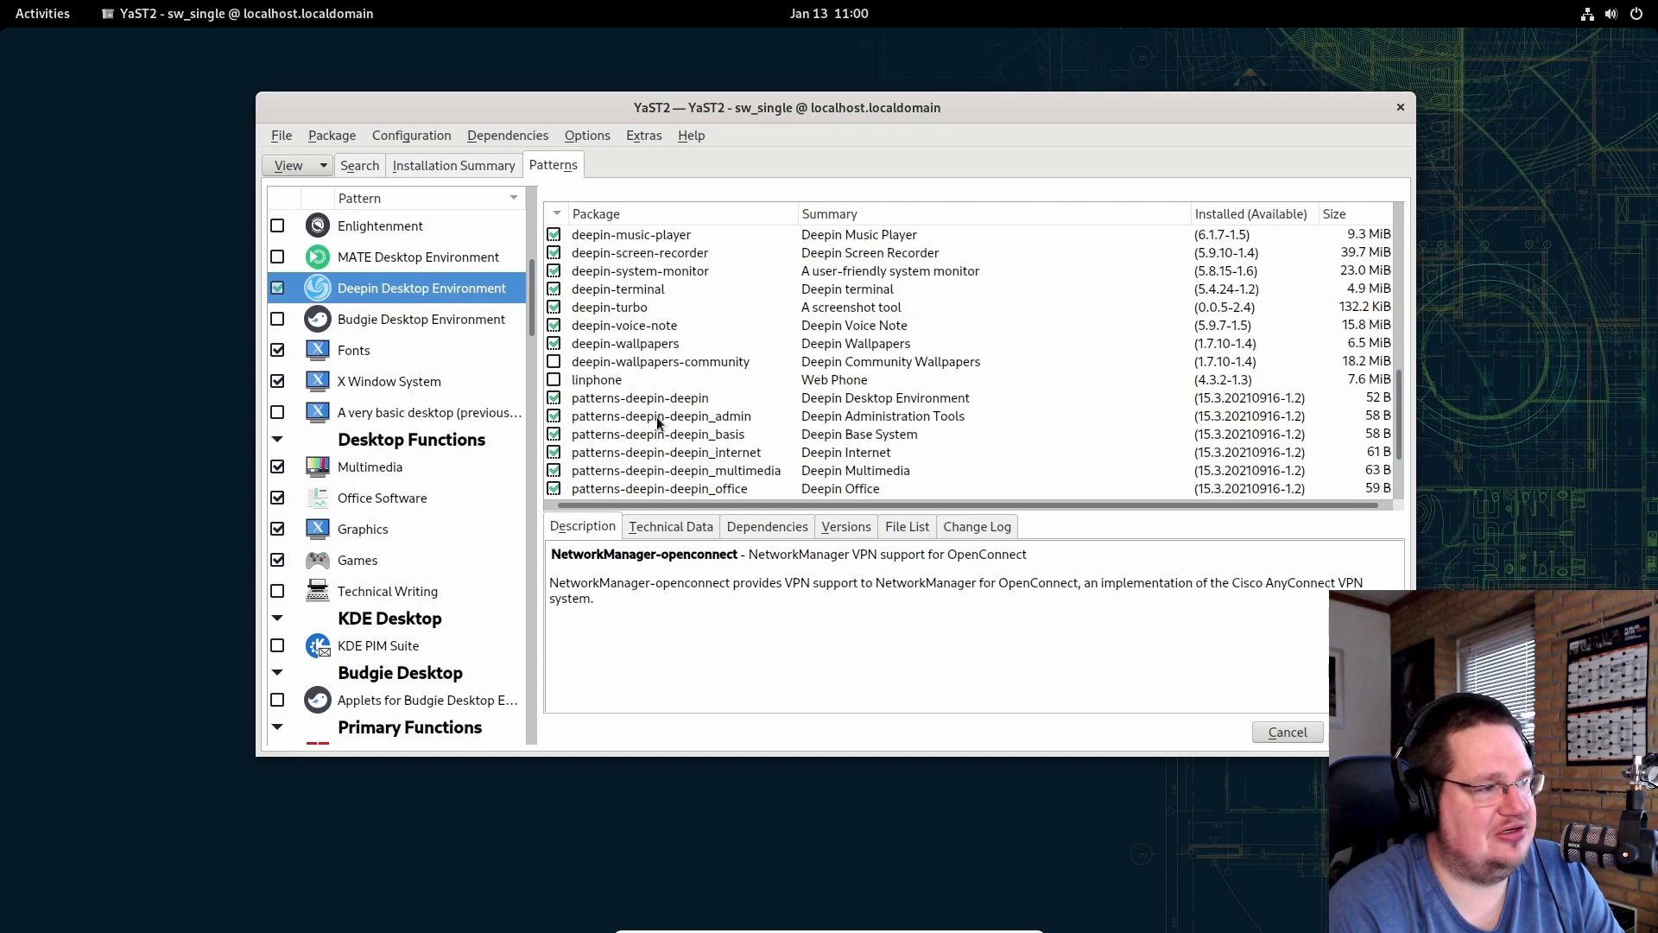
{"action": "left_click", "coordinate": [576, 361]}
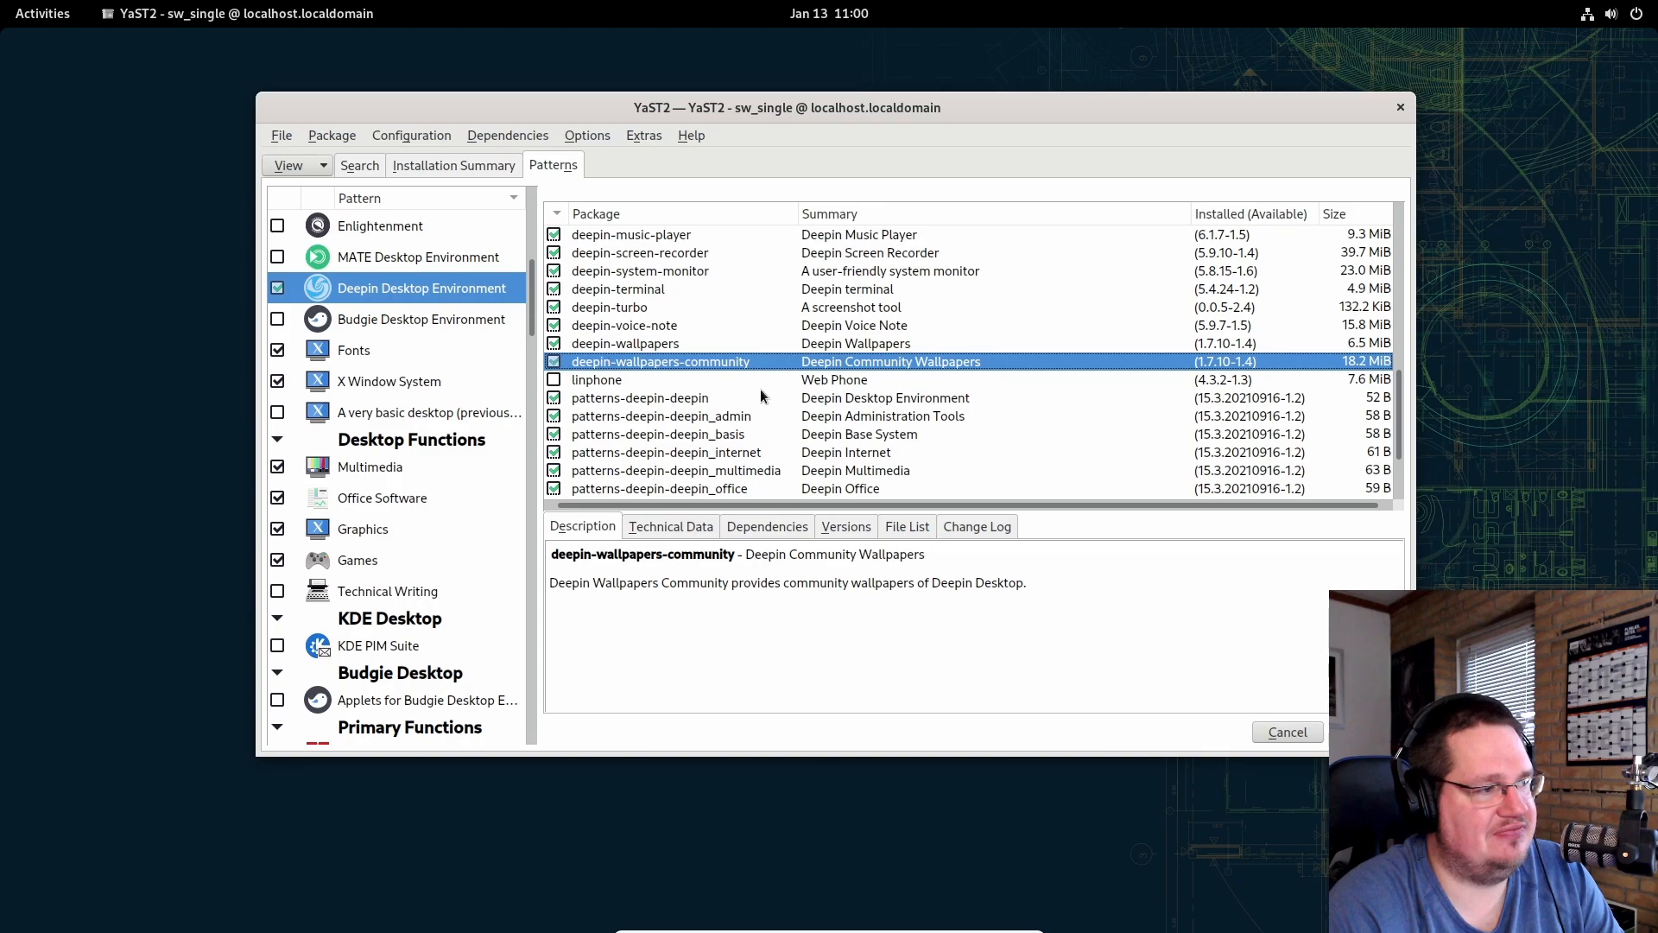
{"action": "scroll", "coordinate": [765, 397], "scroll_direction": "down", "scroll_amount": 2}
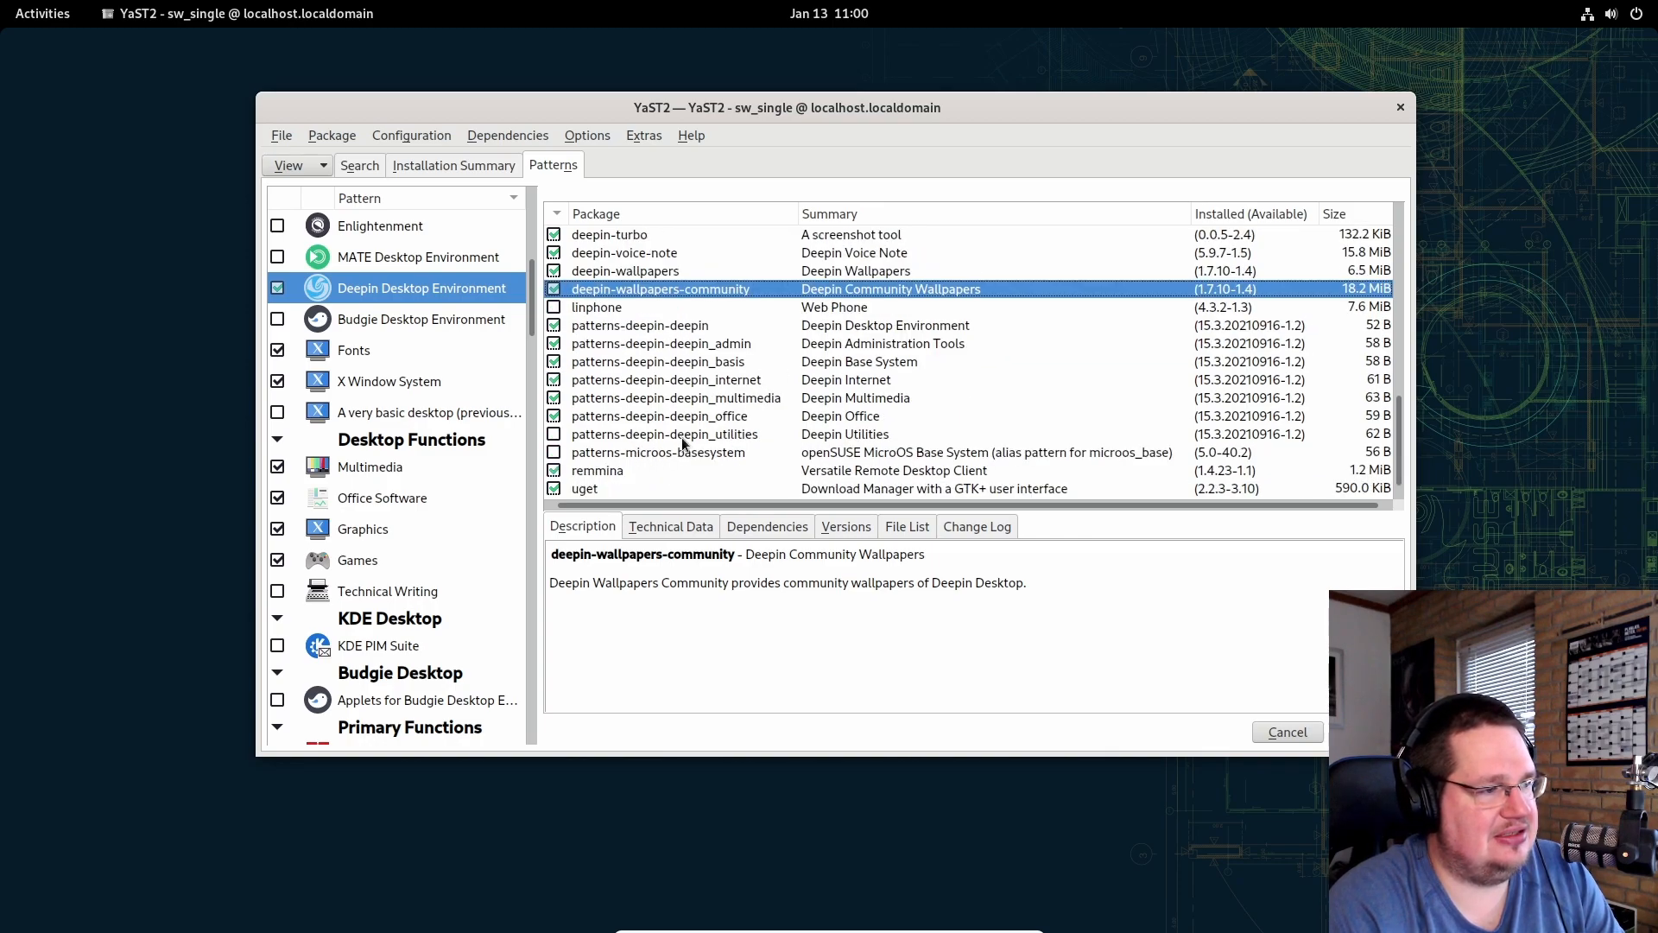
{"action": "left_click", "coordinate": [554, 435]}
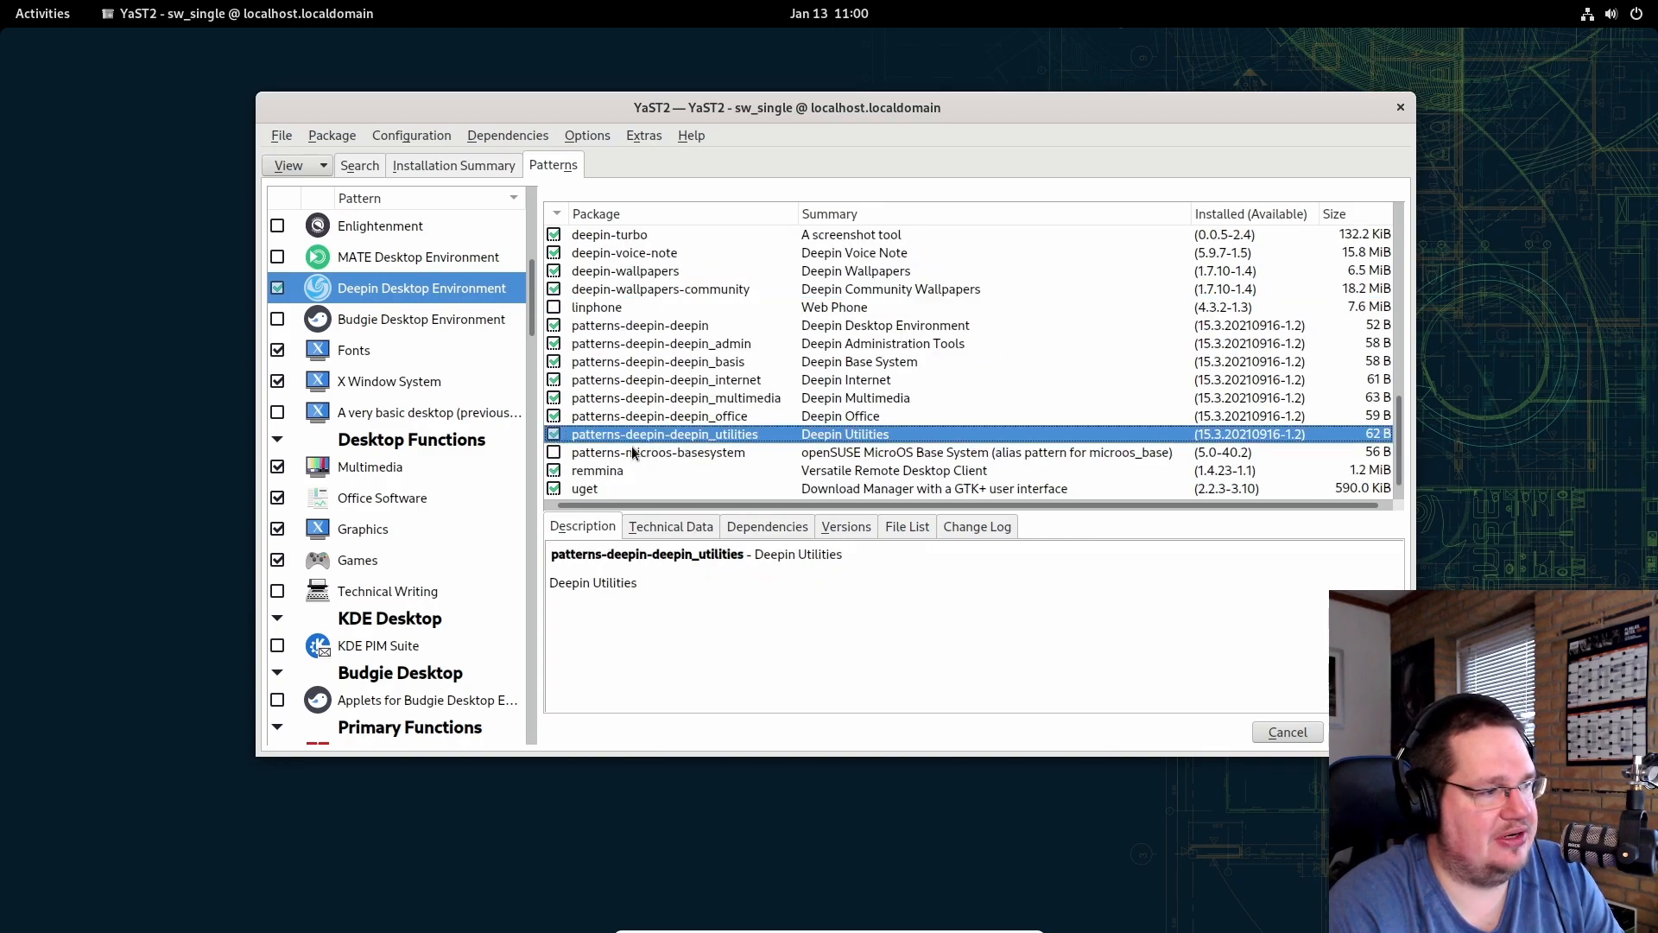
{"action": "scroll", "coordinate": [712, 453], "scroll_direction": "up", "scroll_amount": 4}
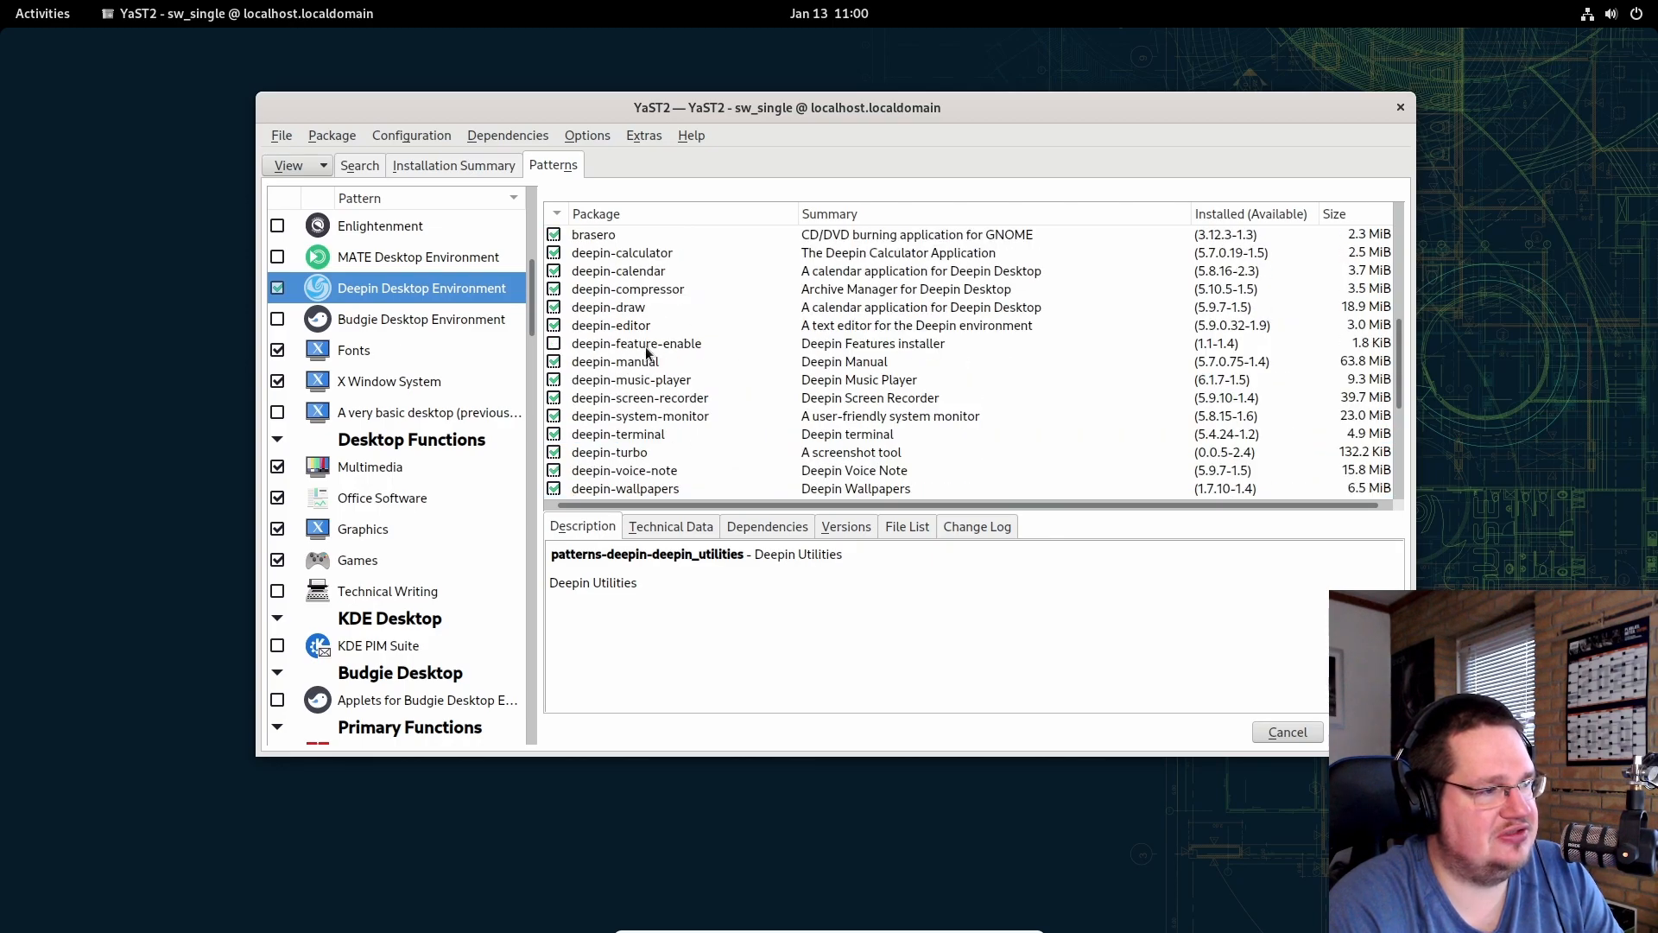
{"action": "left_click", "coordinate": [838, 348]}
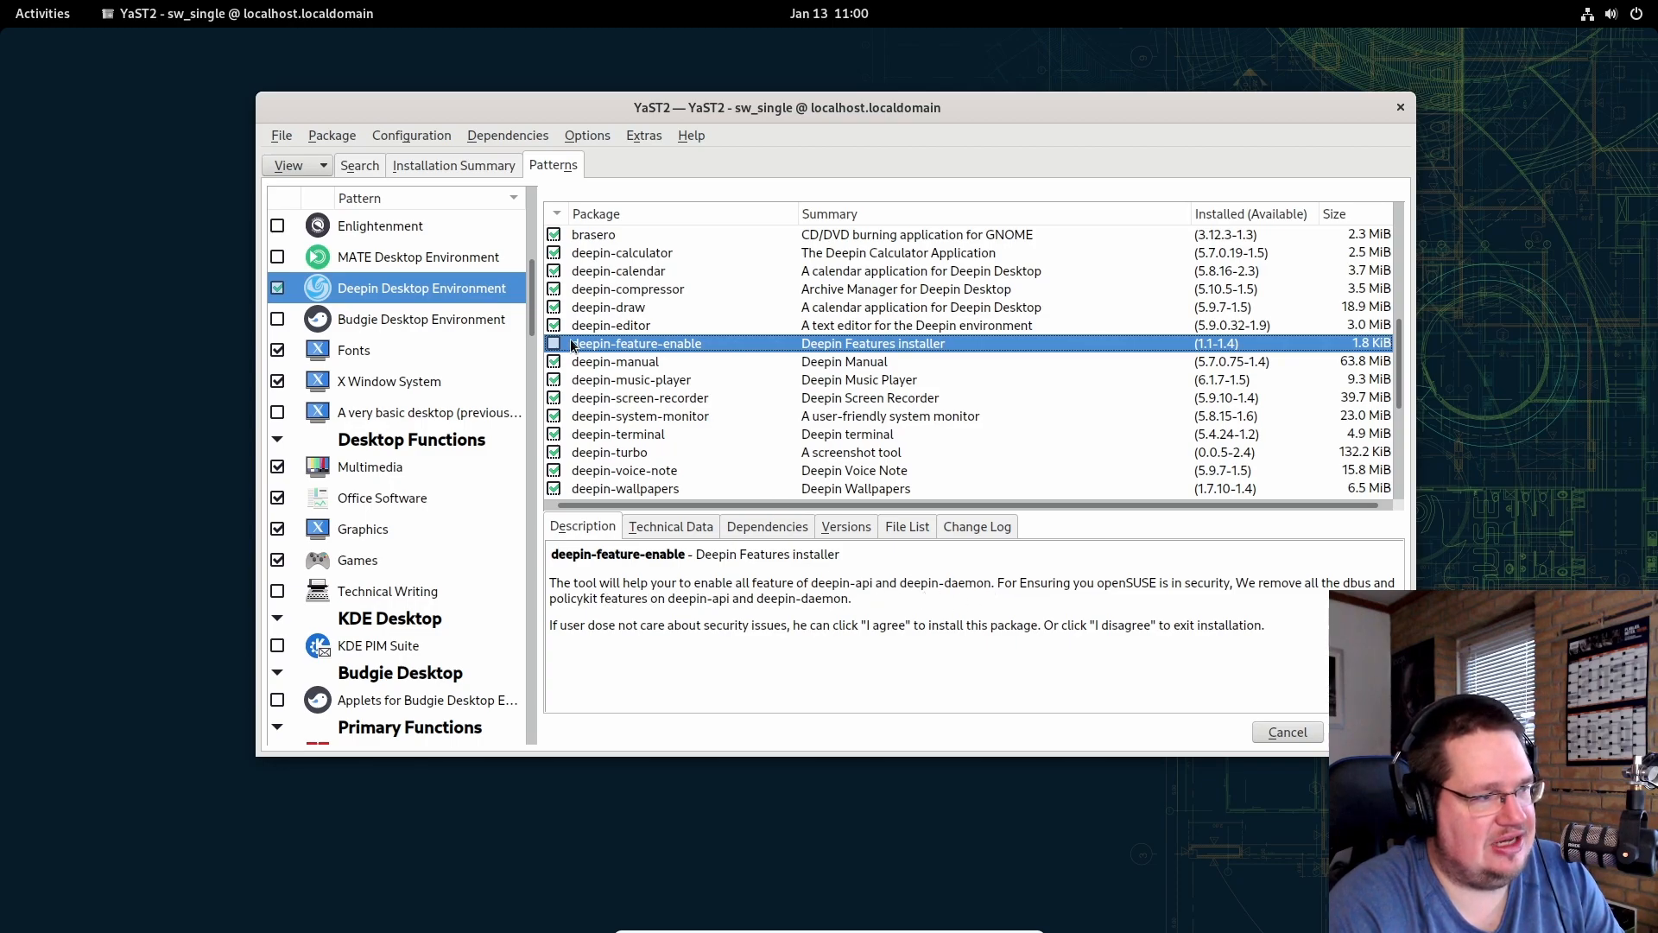
{"action": "scroll", "coordinate": [726, 352], "scroll_direction": "up", "scroll_amount": 4}
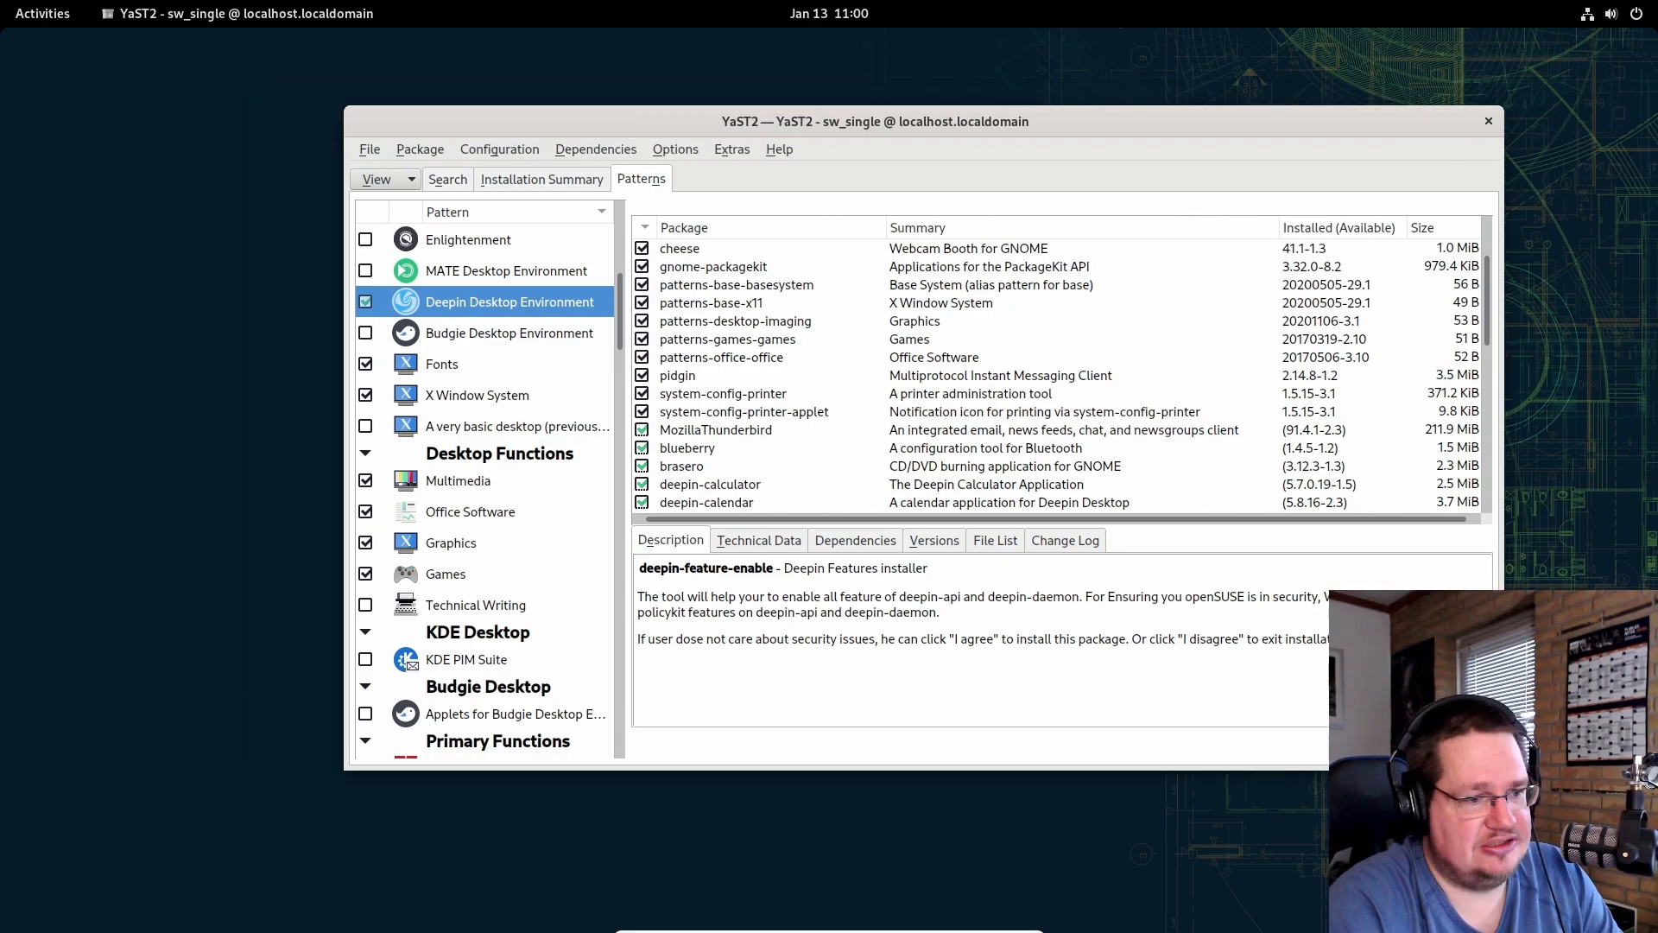
Step: Accept the package selection, review the automatic dependency changes and continue with the installation
{"action": "left_click", "coordinate": [1458, 745]}
{"action": "scroll", "coordinate": [1088, 562], "scroll_direction": "down", "scroll_amount": 15}
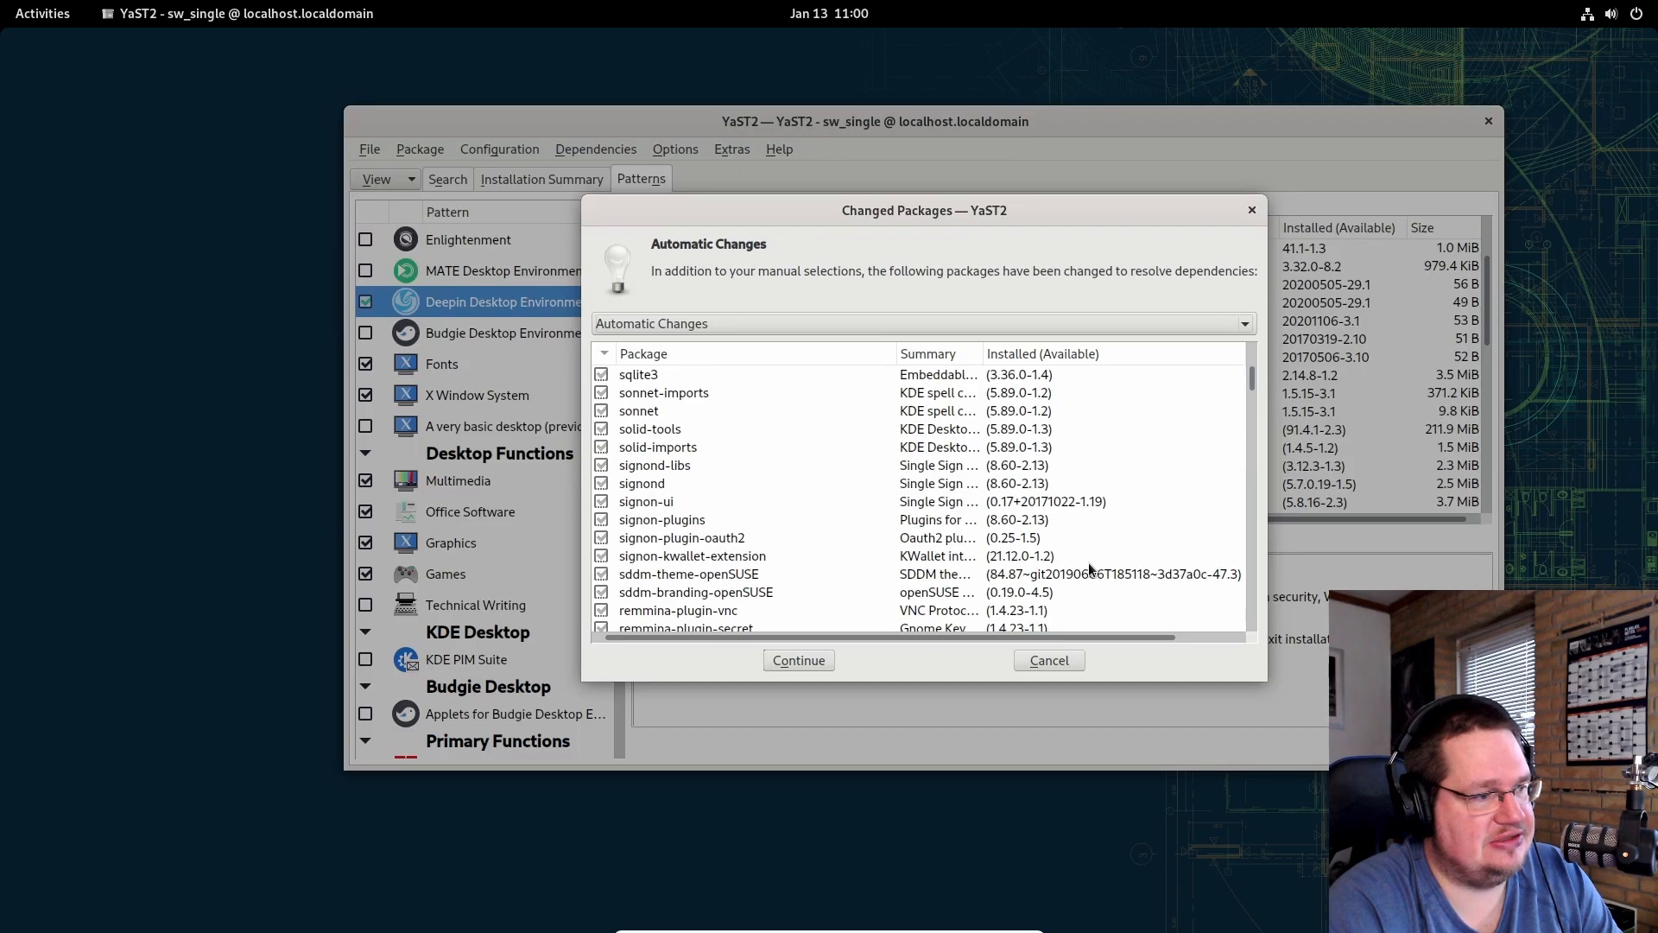
{"action": "scroll", "coordinate": [1089, 557], "scroll_direction": "down", "scroll_amount": 10}
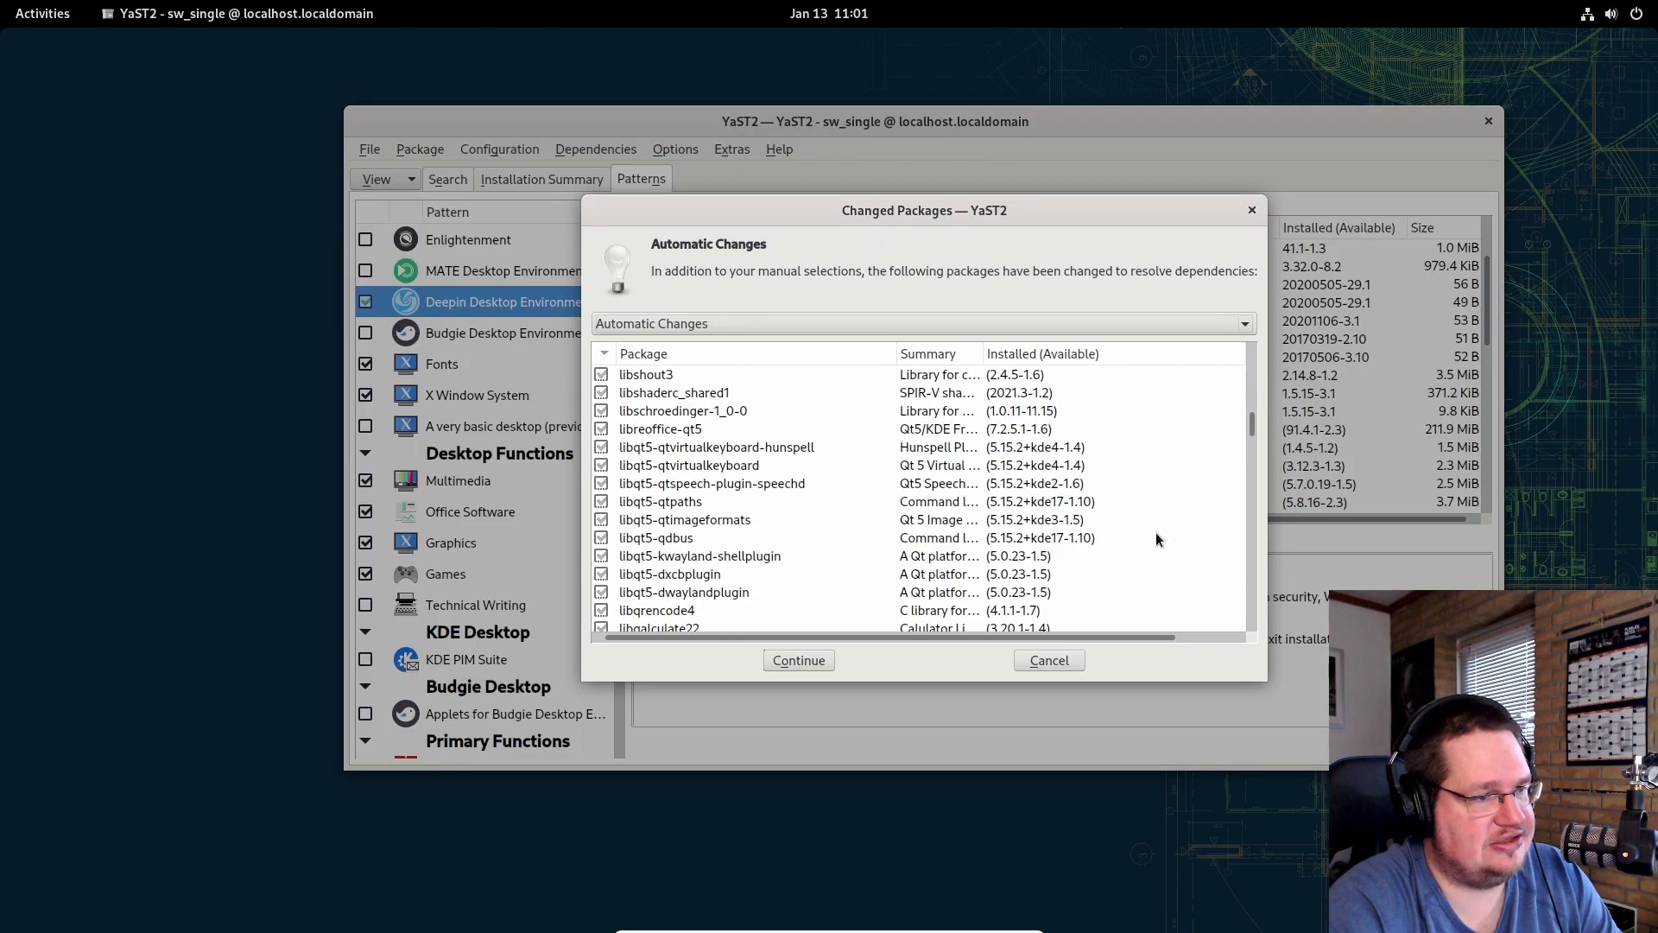
{"action": "left_click", "coordinate": [821, 662]}
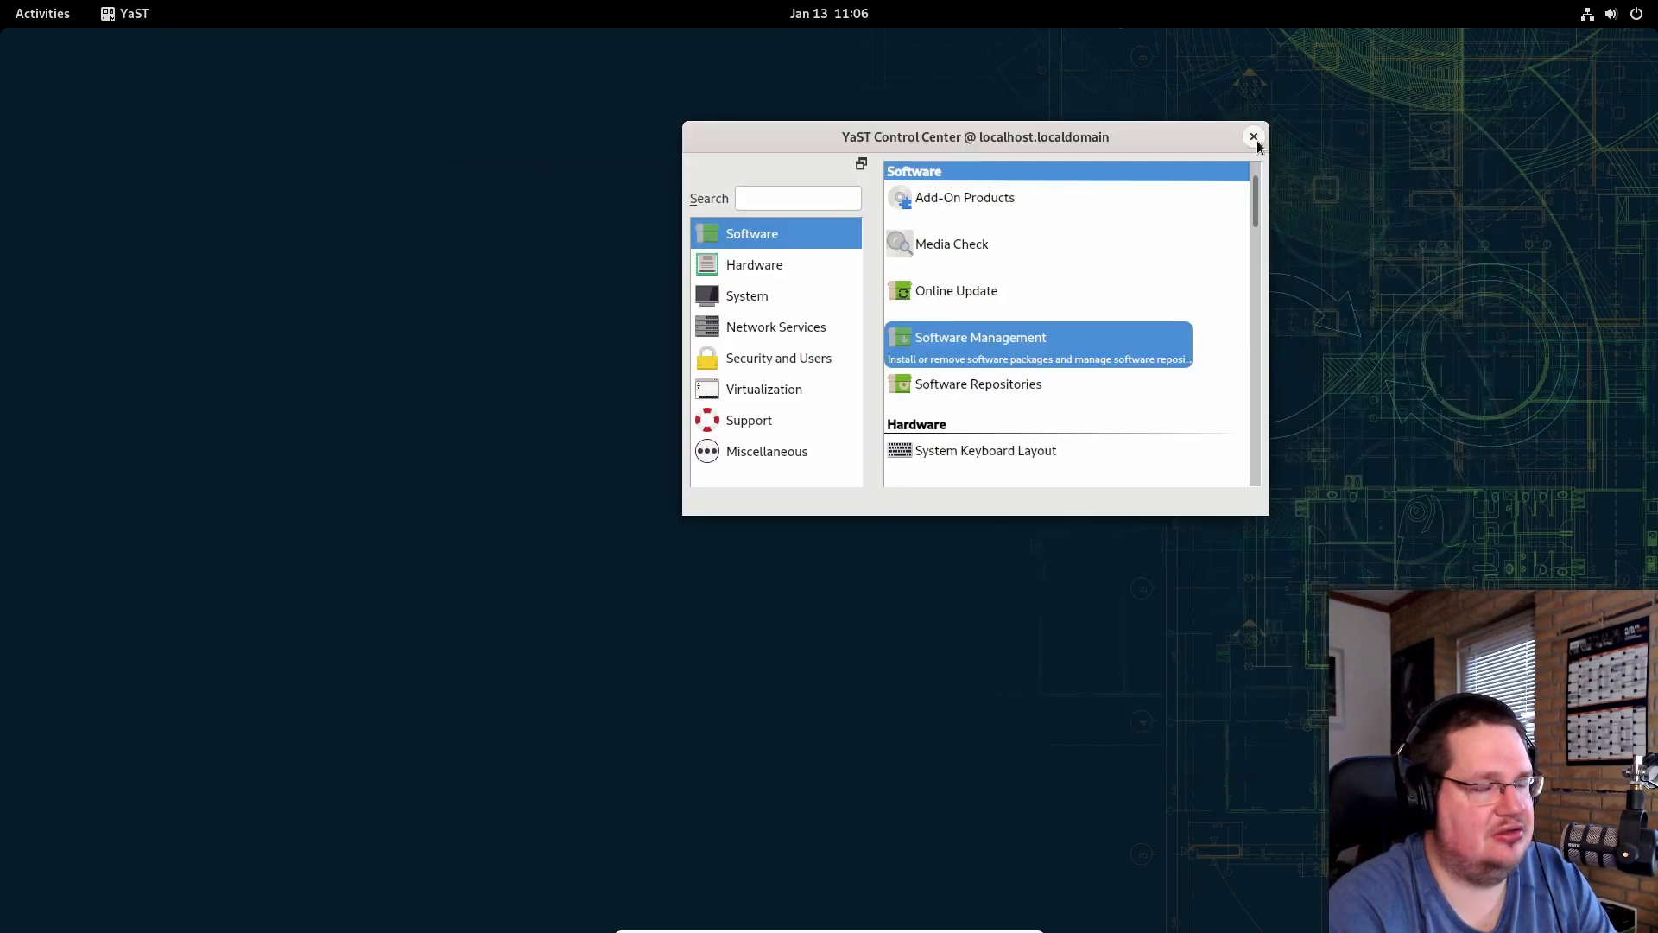
Step: Close the YaST Control Center and log out of the GNOME session
{"action": "left_click", "coordinate": [1255, 135]}
{"action": "left_click", "coordinate": [1612, 14]}
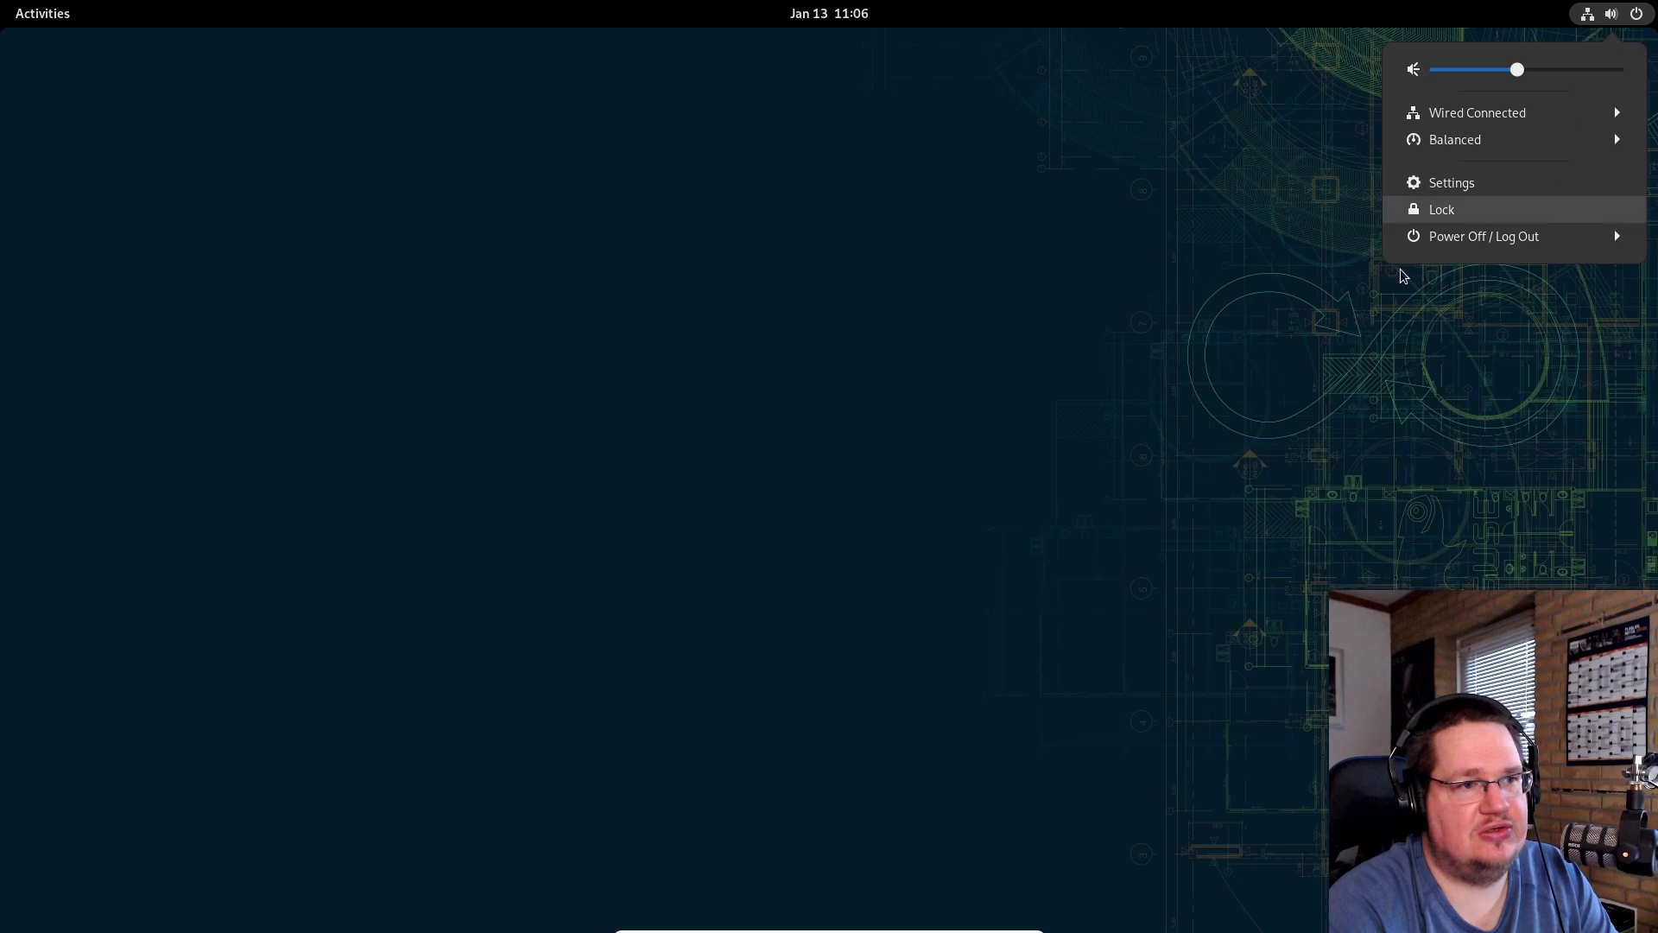
{"action": "left_click", "coordinate": [1484, 236]}
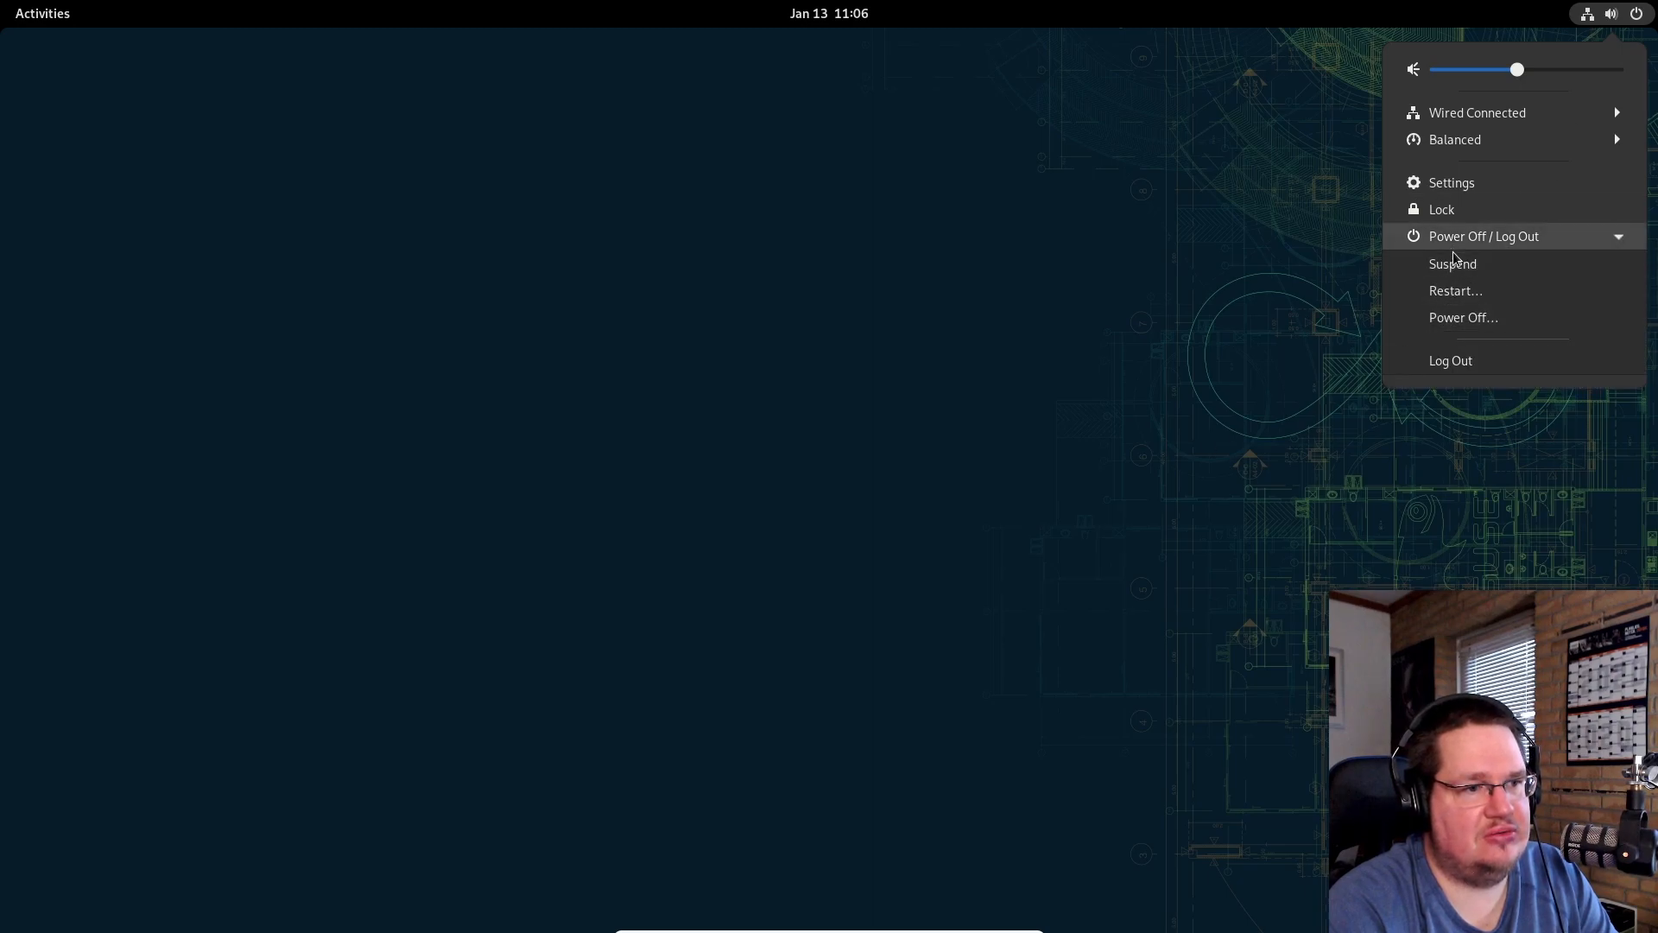
{"action": "left_click", "coordinate": [1451, 361]}
{"action": "left_click", "coordinate": [934, 528]}
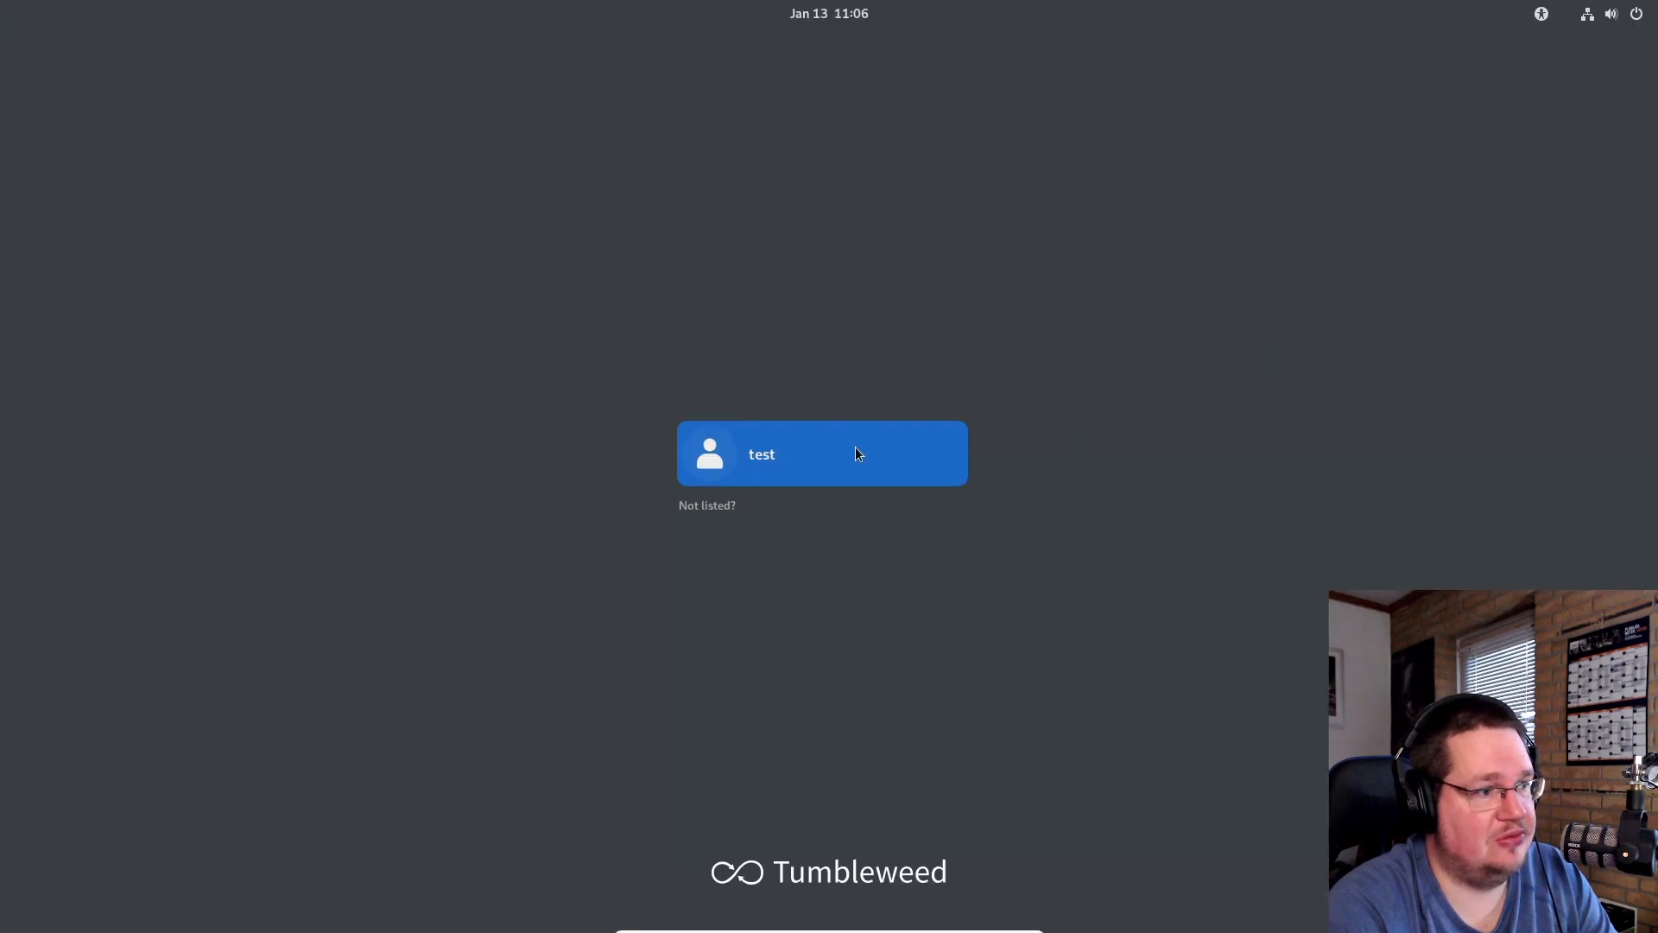
Step: Log in to the Deepin session as the test user with the account password and choose Normal Mode
{"action": "left_click", "coordinate": [782, 459]}
{"action": "left_click", "coordinate": [1611, 886]}
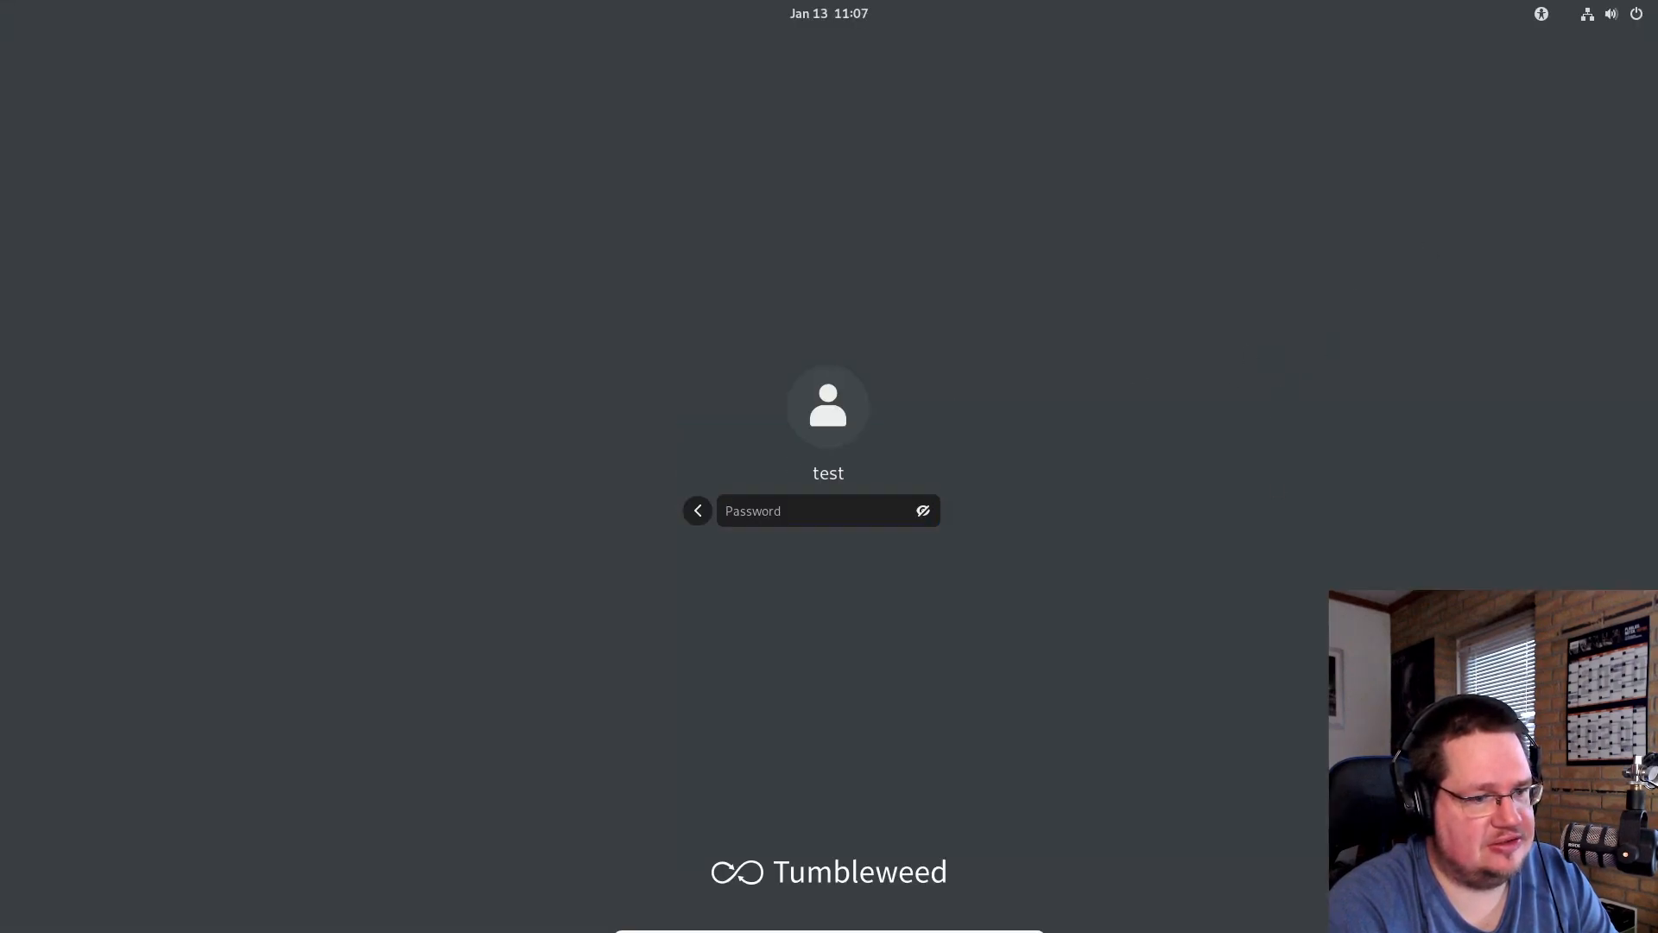
{"action": "left_click", "coordinate": [1562, 803]}
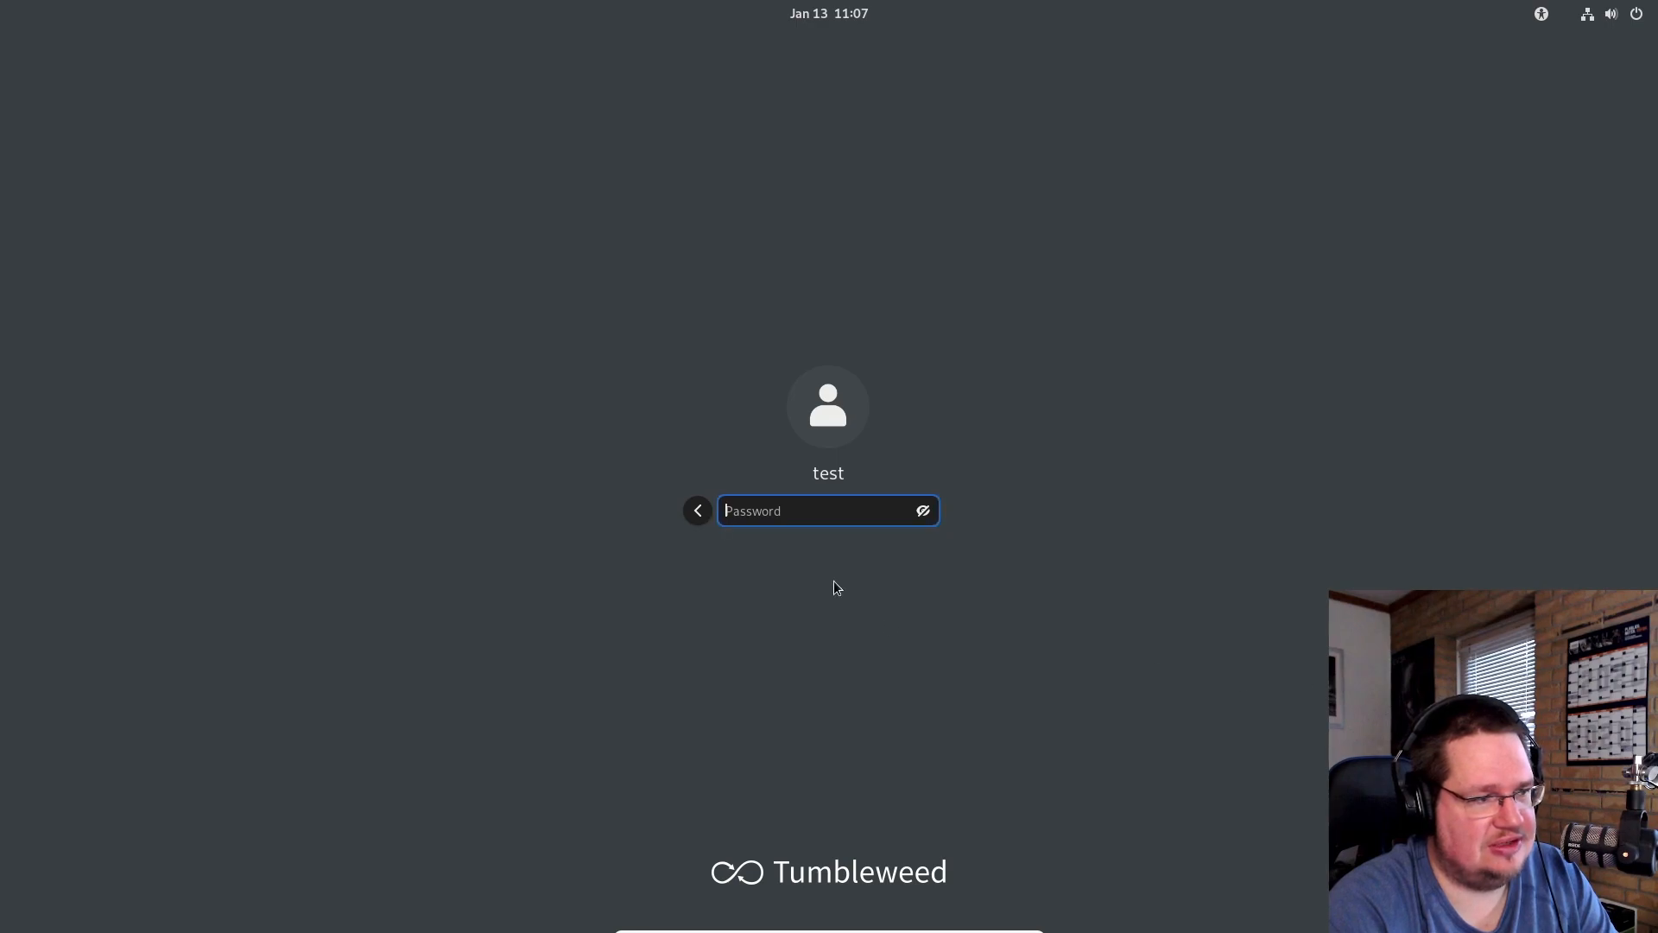
{"action": "type", "text": "t"}
{"action": "key", "text": "Return"}
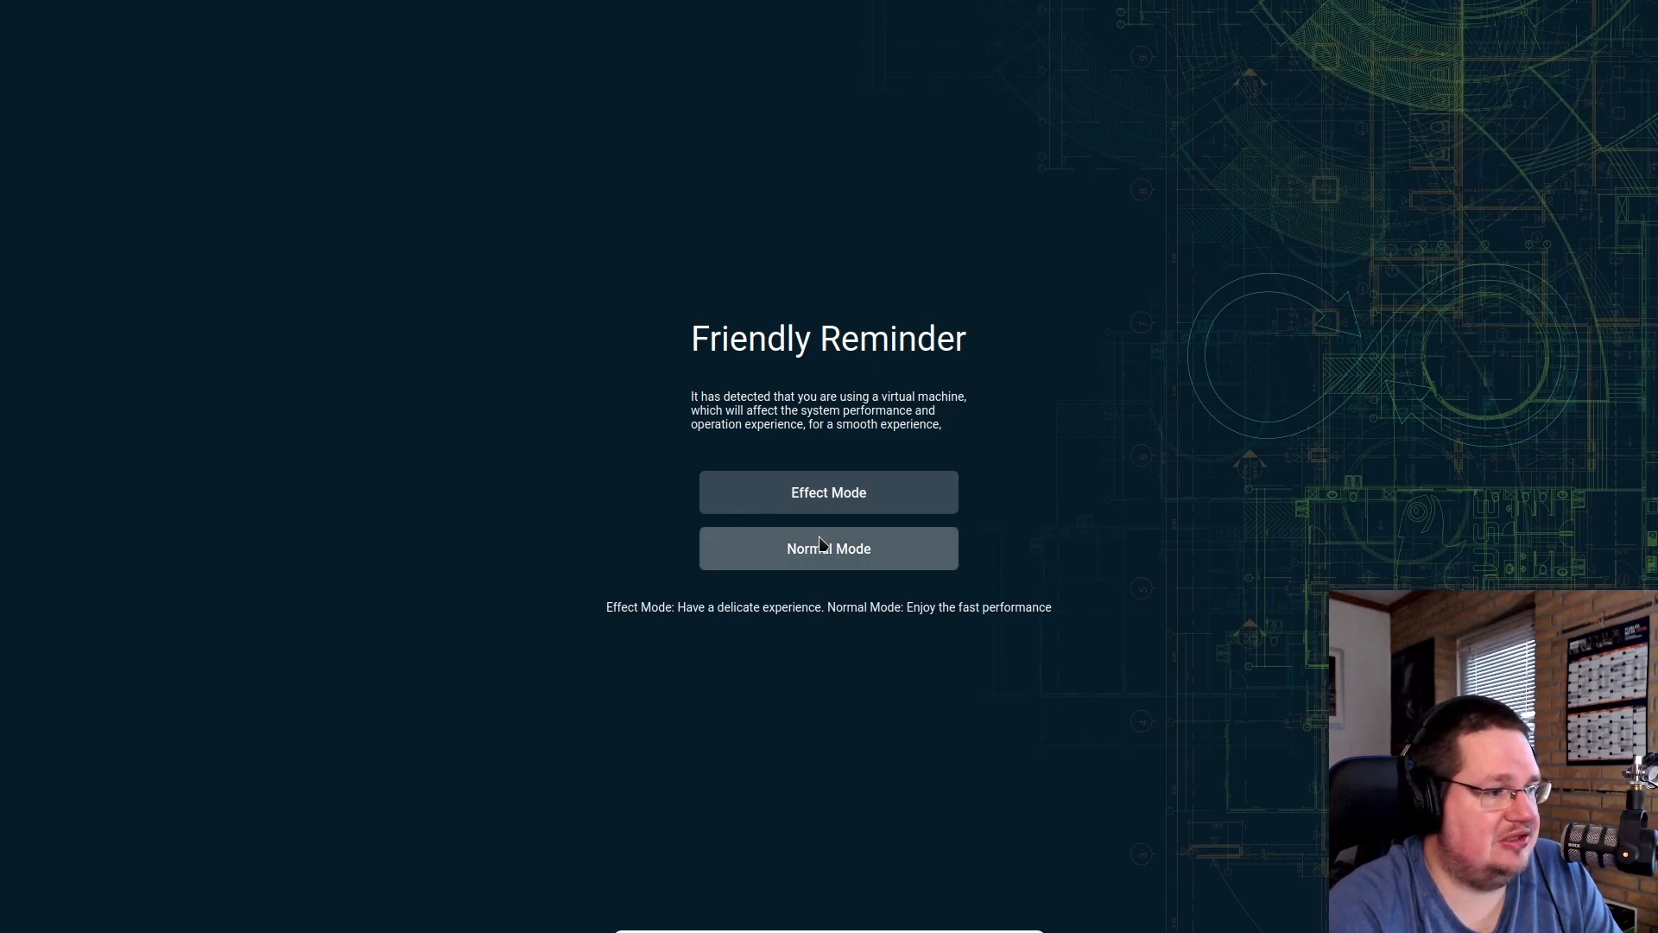
{"action": "left_click", "coordinate": [821, 546]}
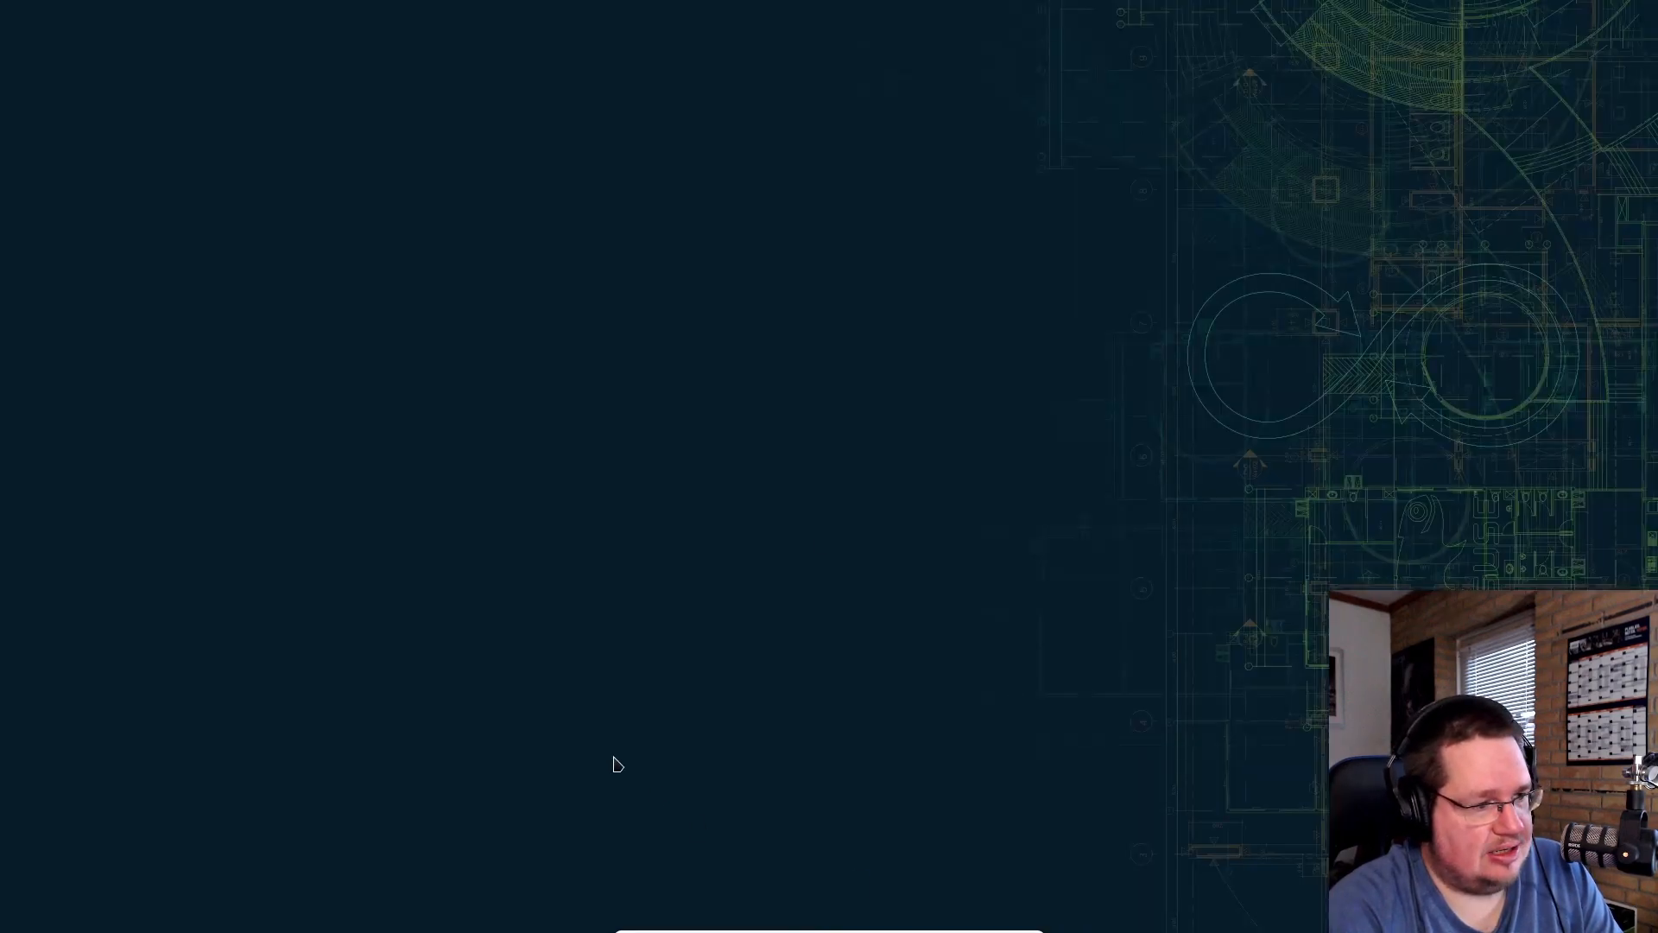
{"action": "right_click", "coordinate": [649, 308]}
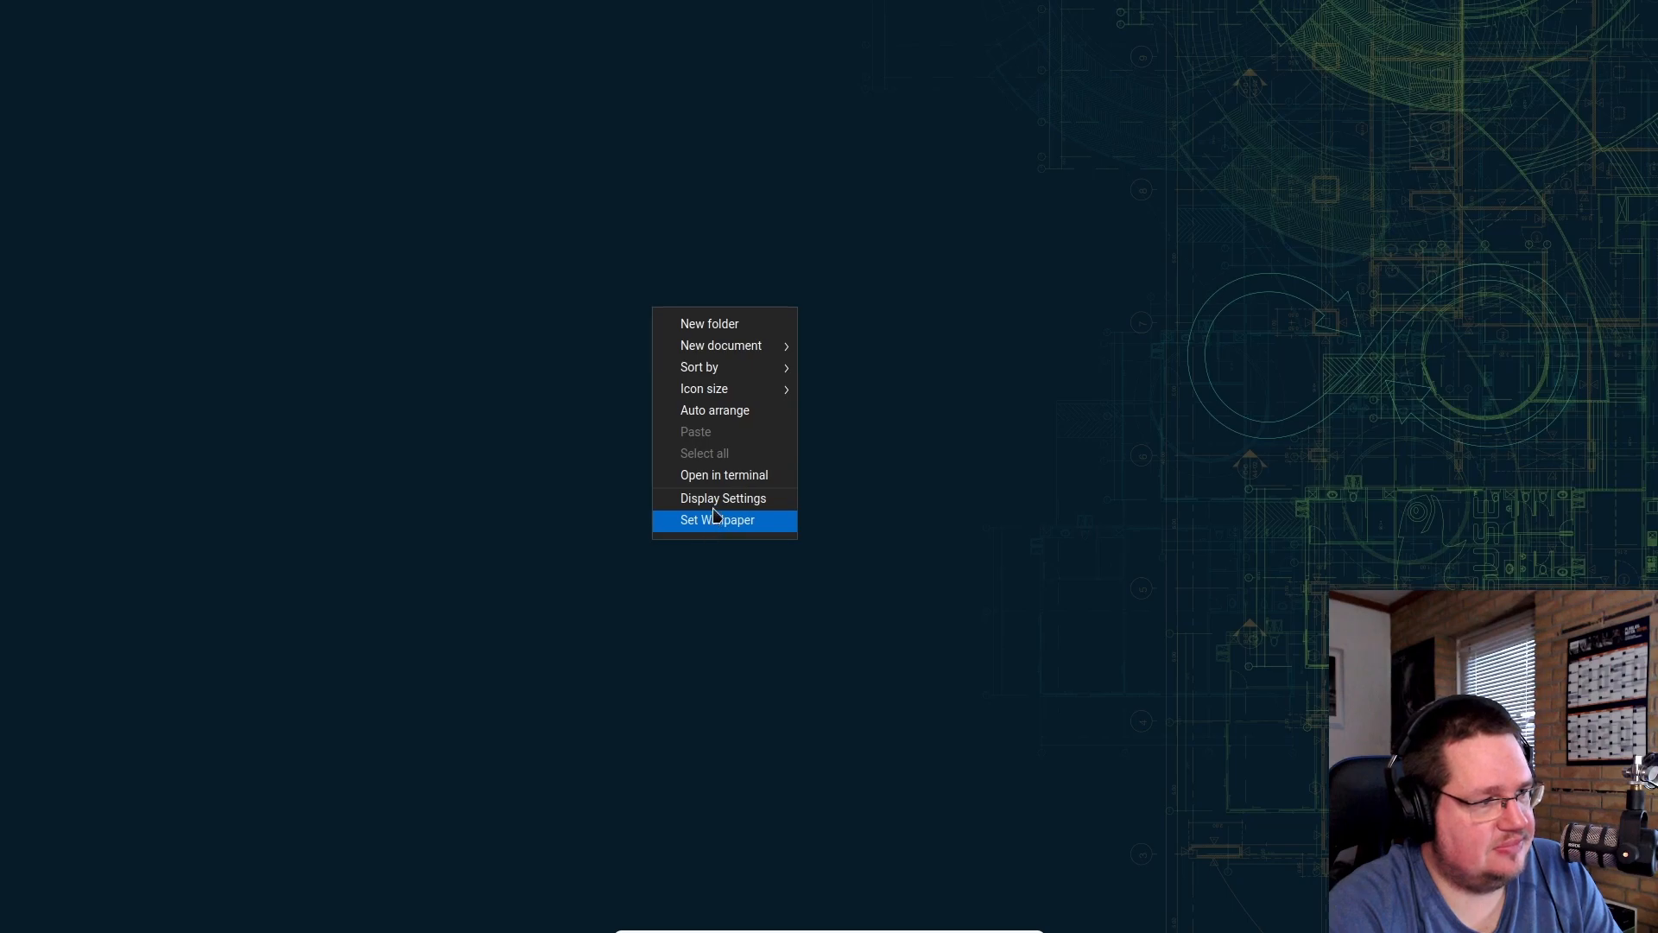
{"action": "mouse_move", "coordinate": [750, 346]}
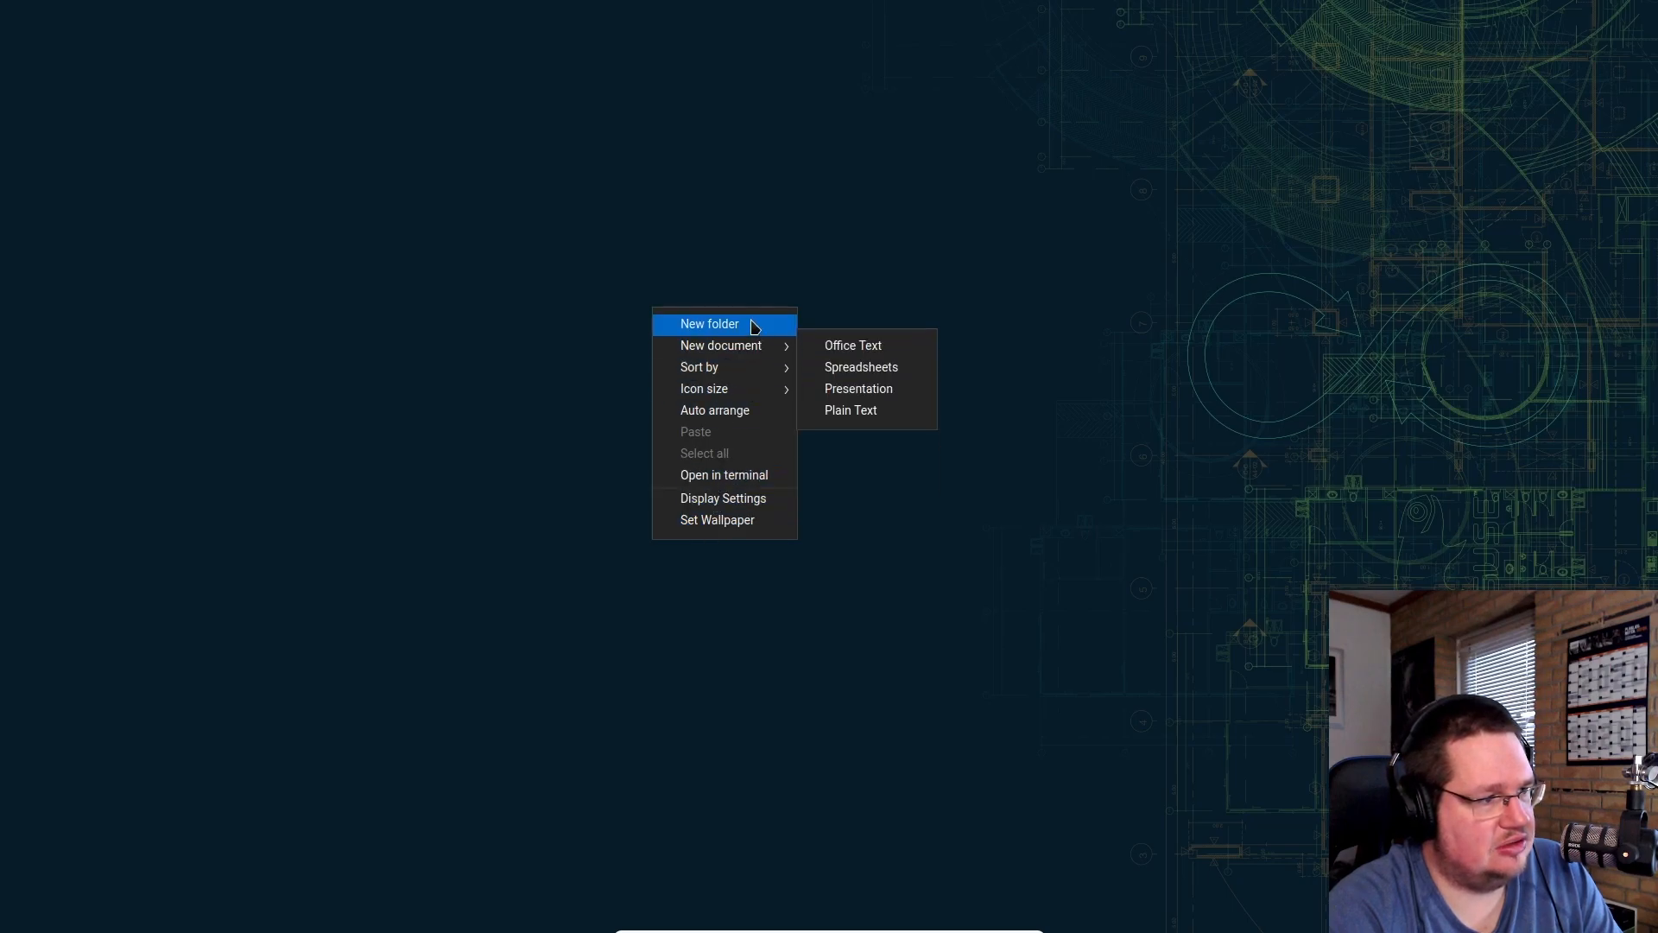
{"action": "left_click", "coordinate": [742, 553]}
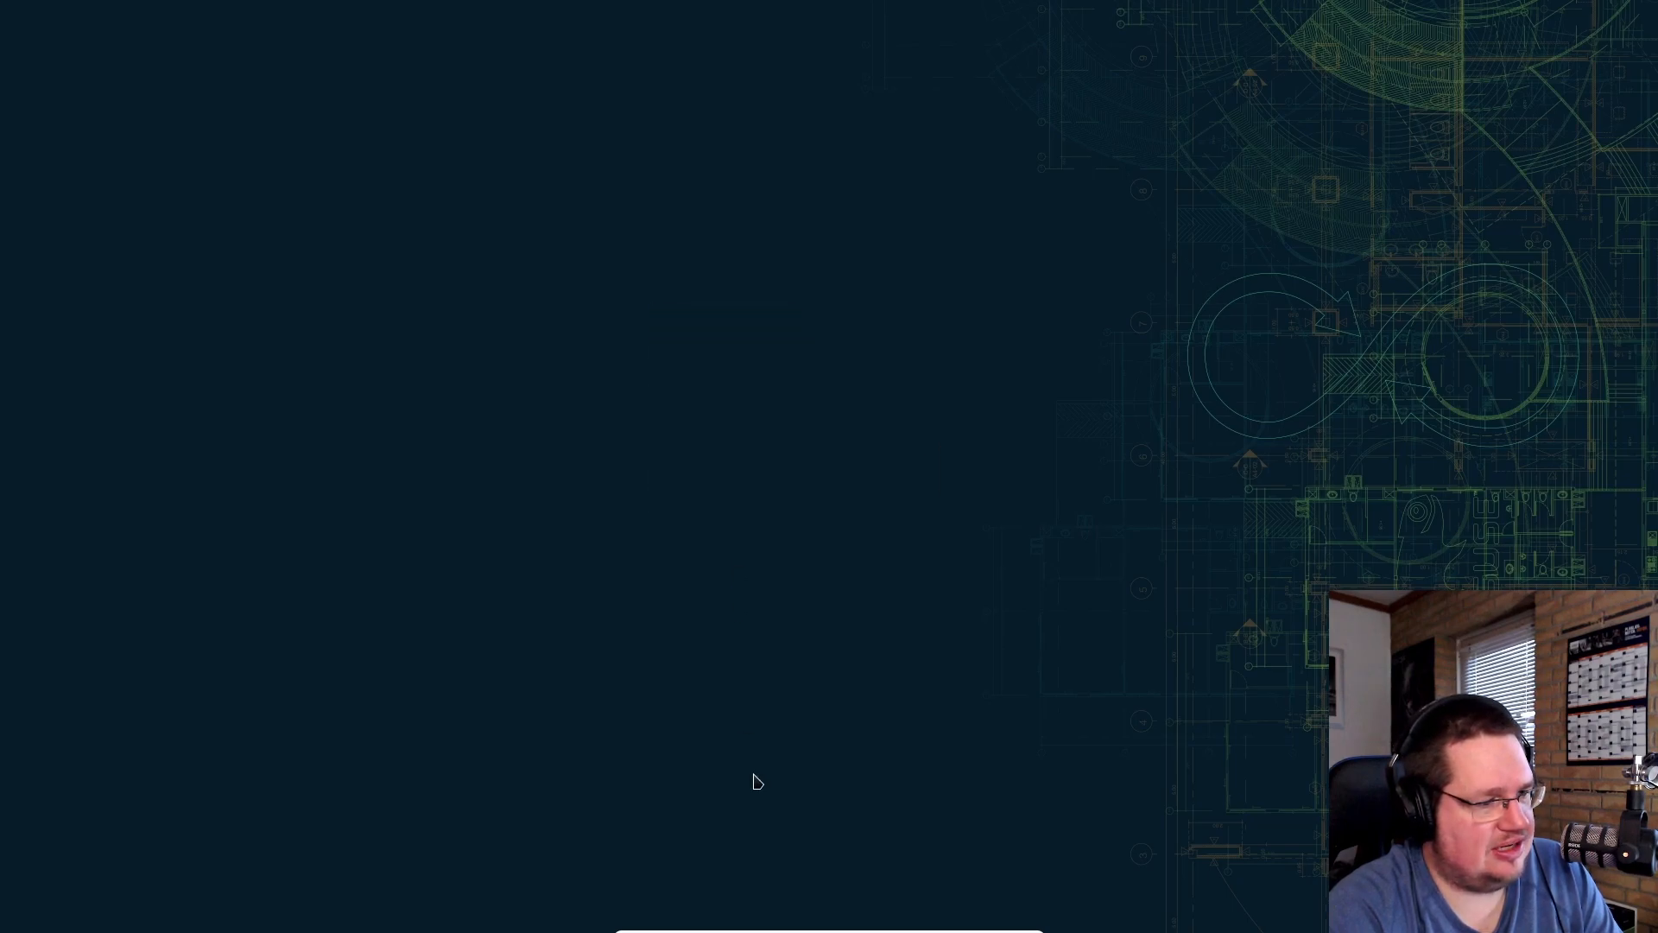
Step: Open a terminal from the desktop
{"action": "right_click", "coordinate": [1125, 365]}
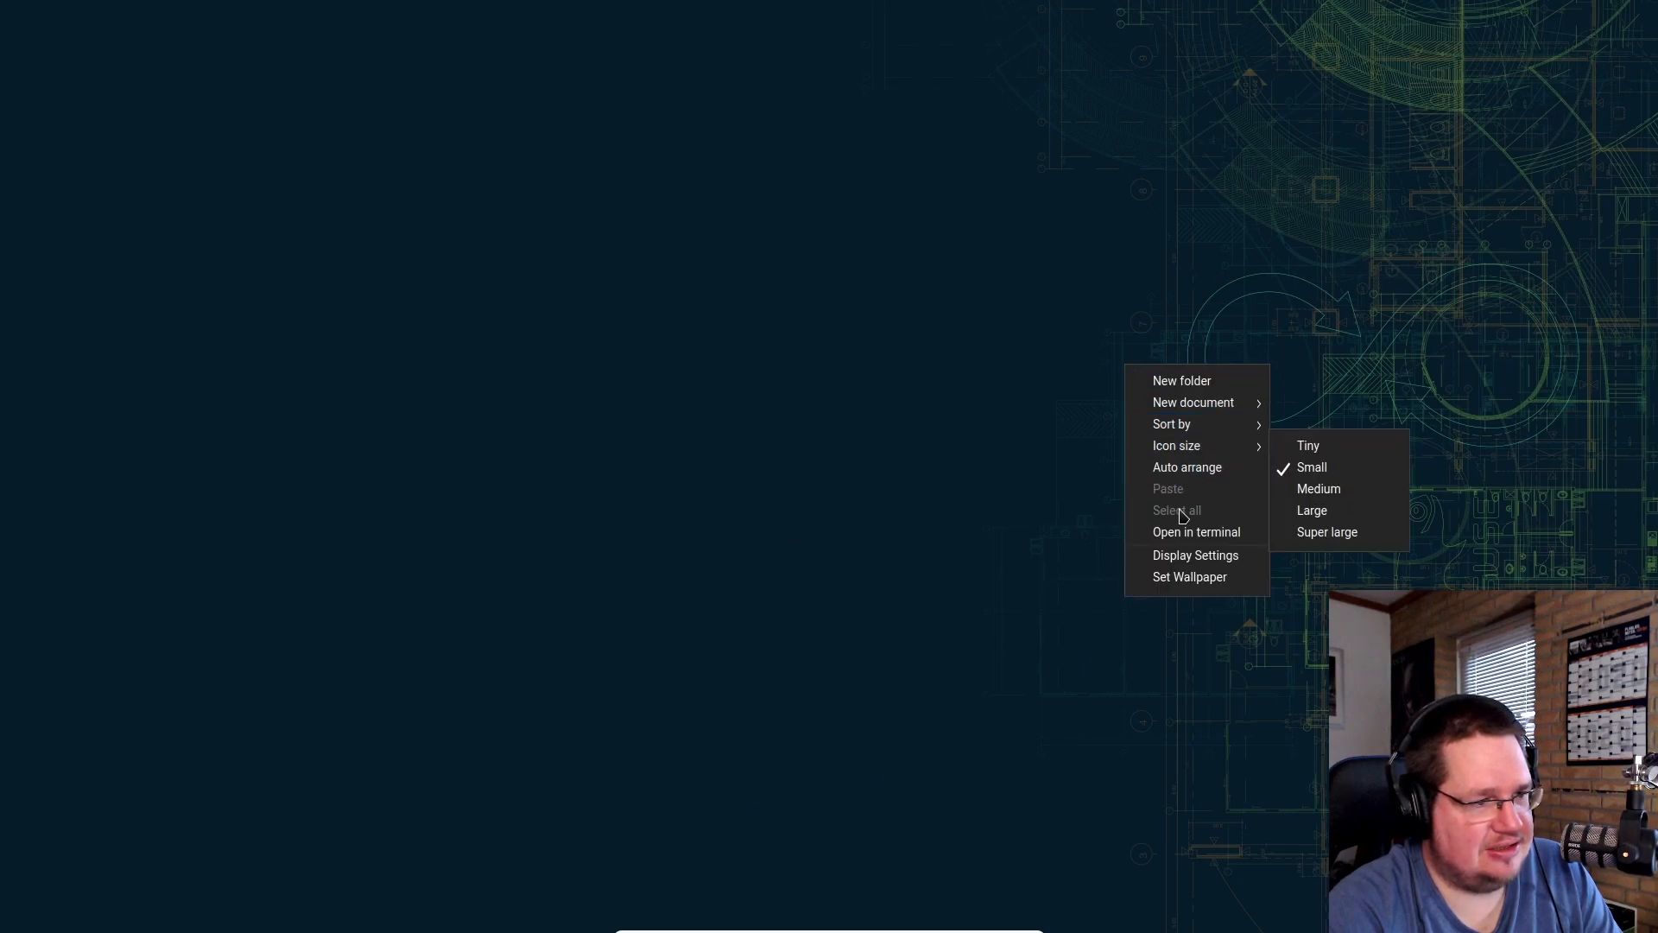
{"action": "left_click", "coordinate": [1187, 535]}
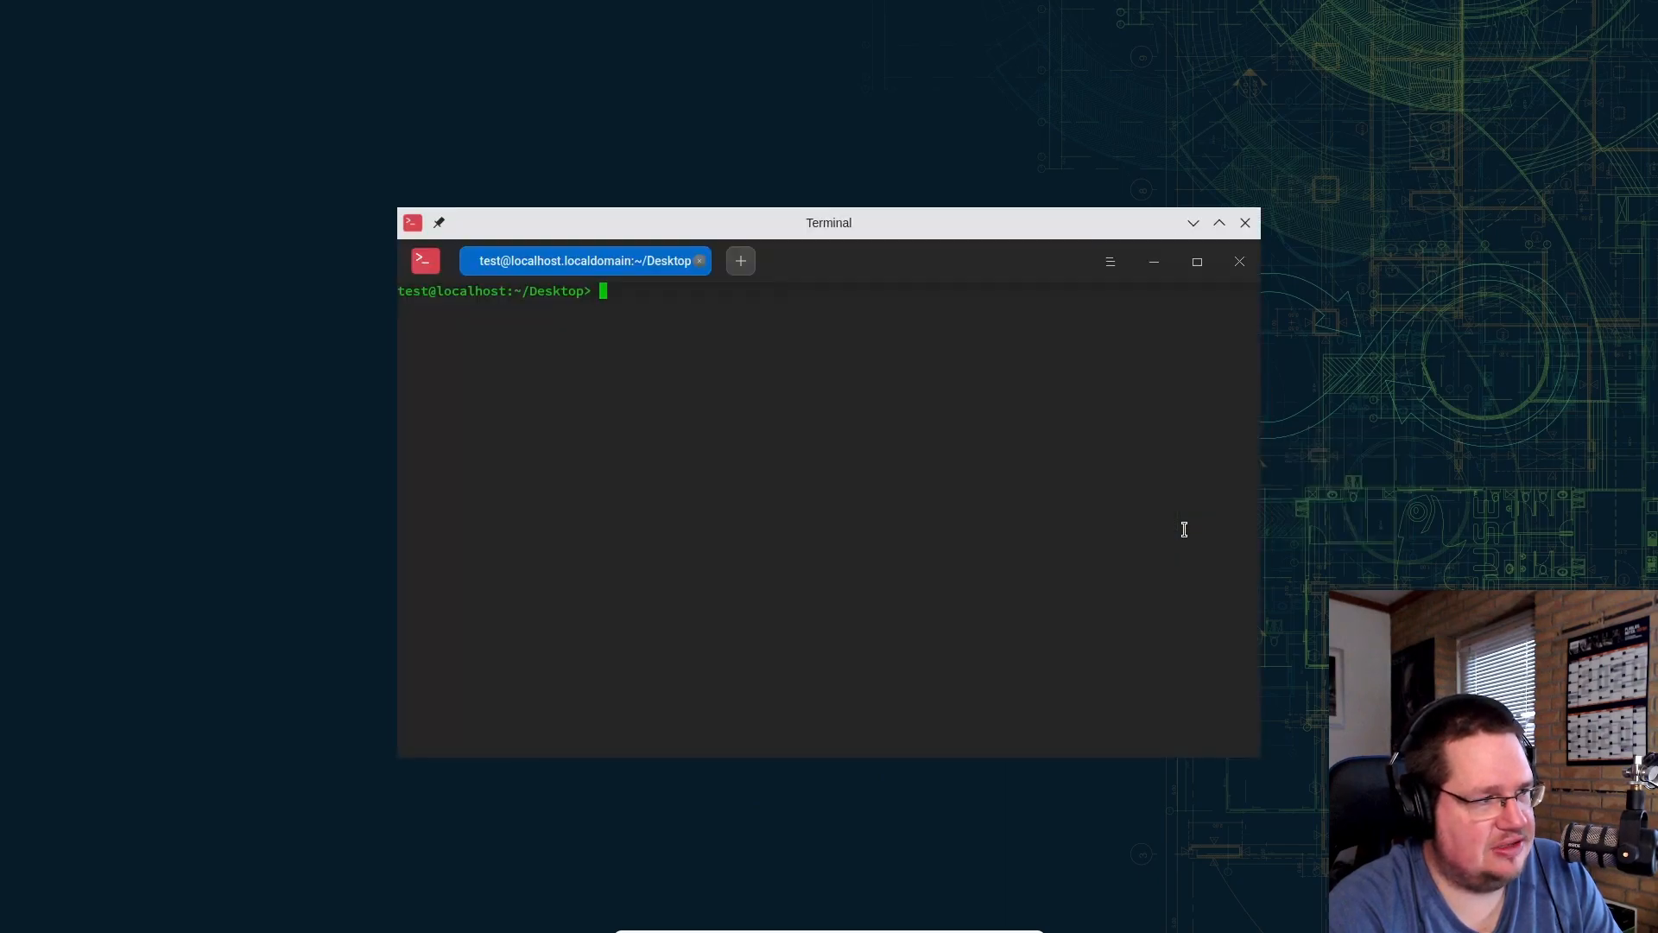
{"action": "type", "text": "sudo"}
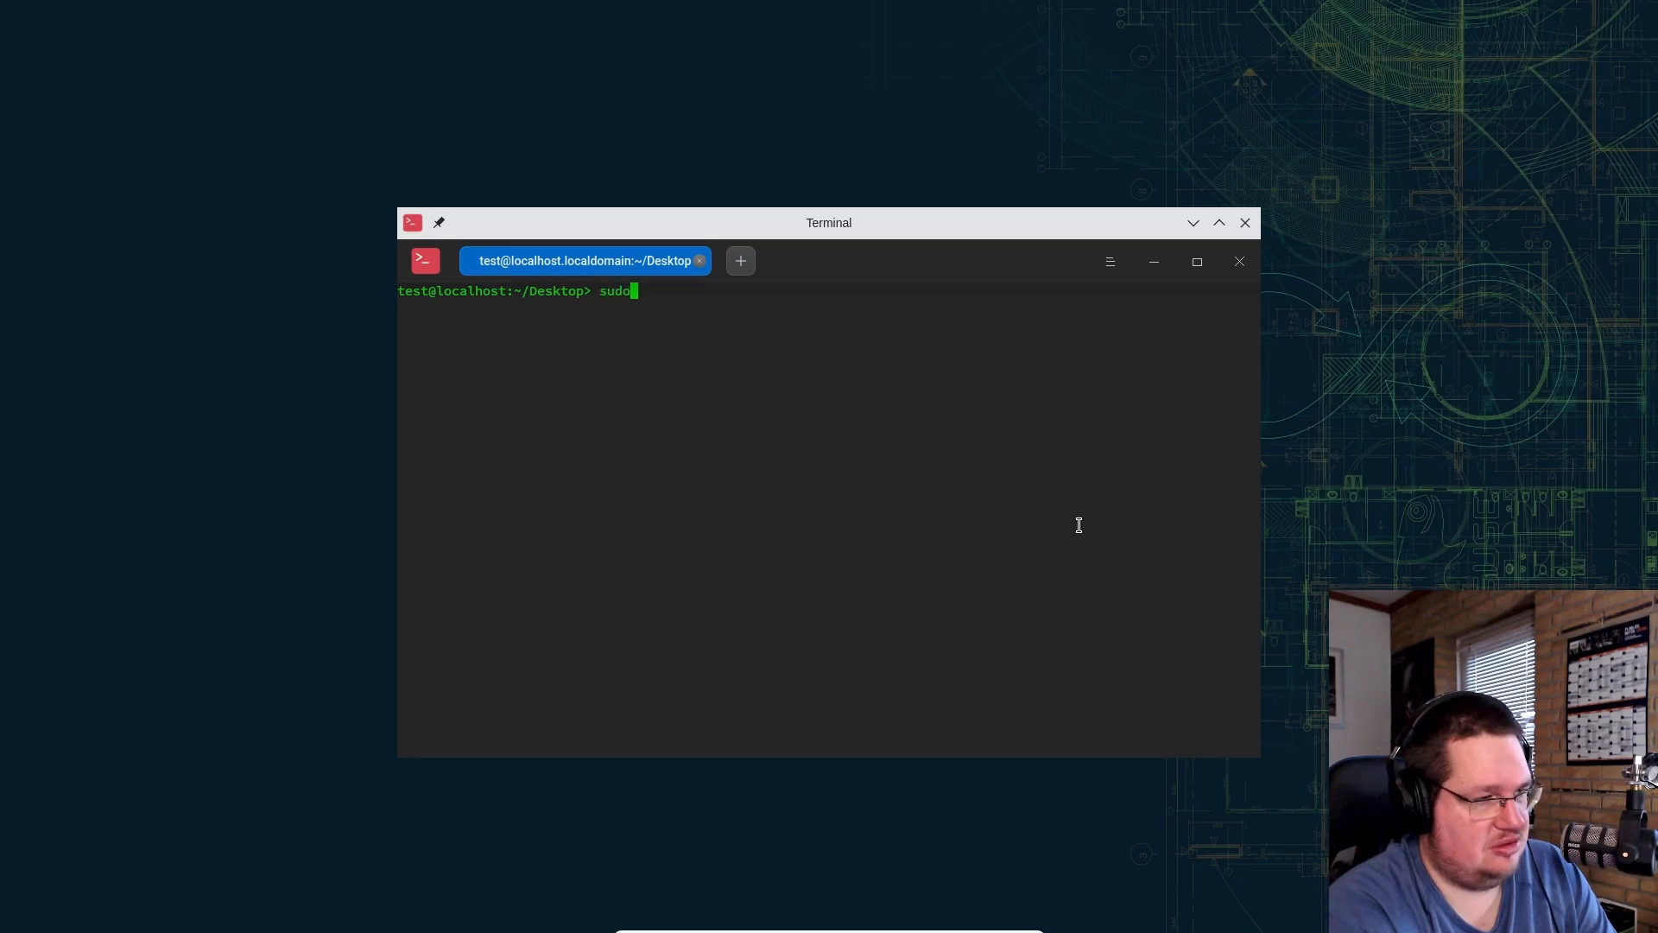
{"action": "type", "text": " reboot"}
{"action": "key", "text": "Return"}
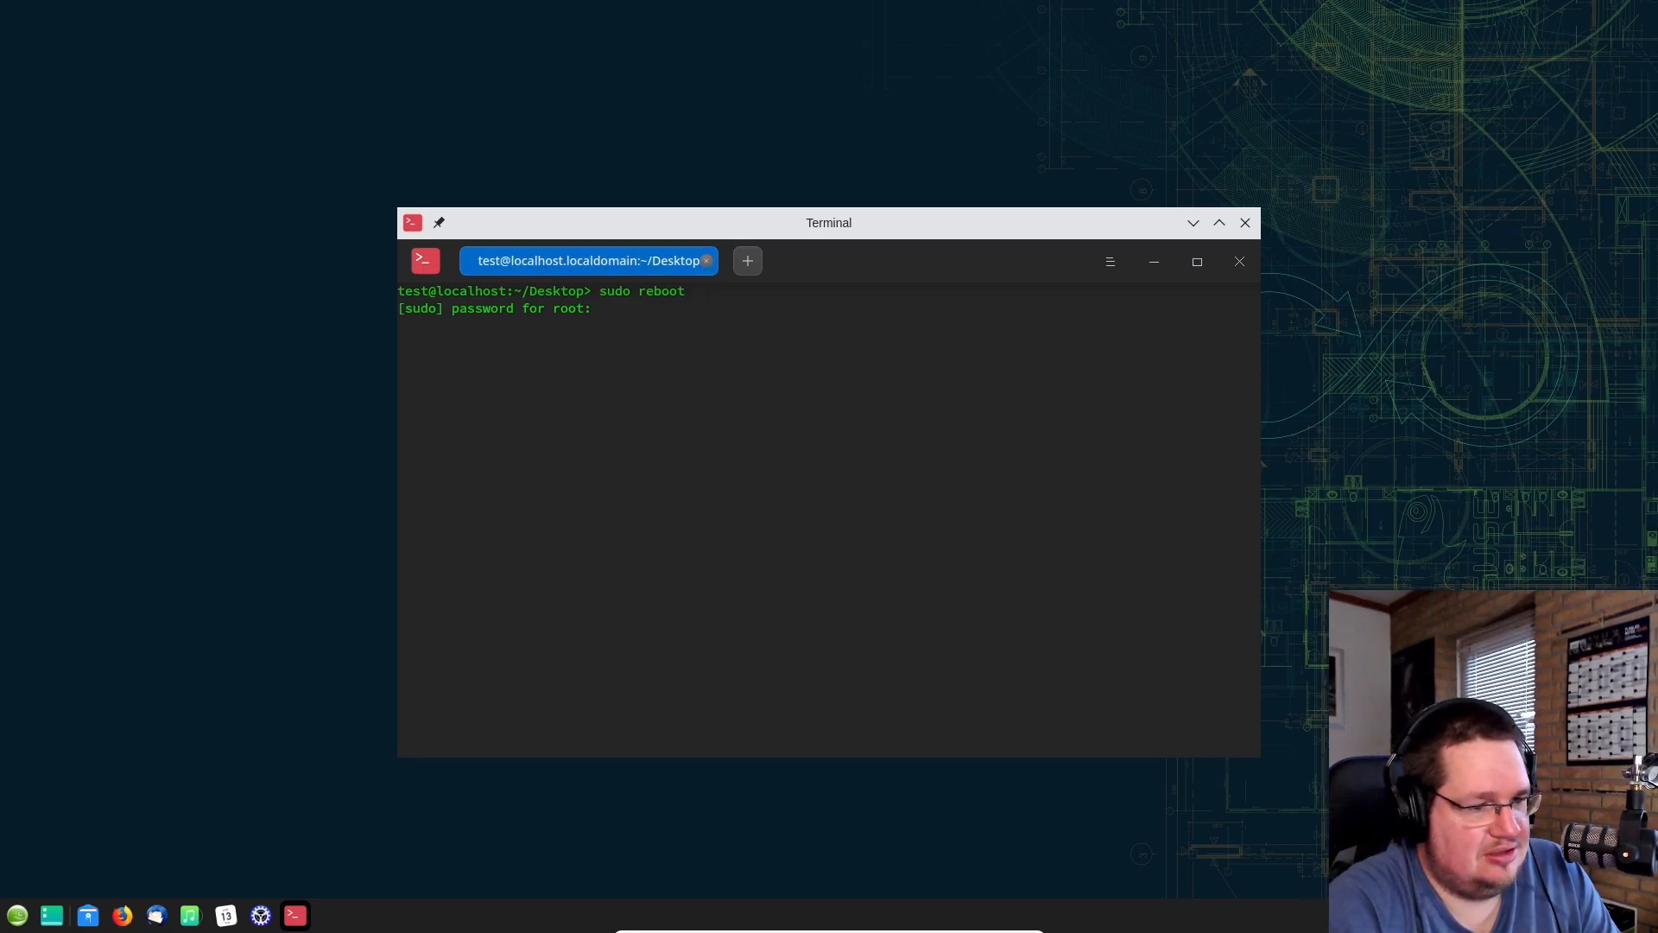
{"action": "left_click", "coordinate": [1245, 223]}
{"action": "left_click", "coordinate": [973, 549]}
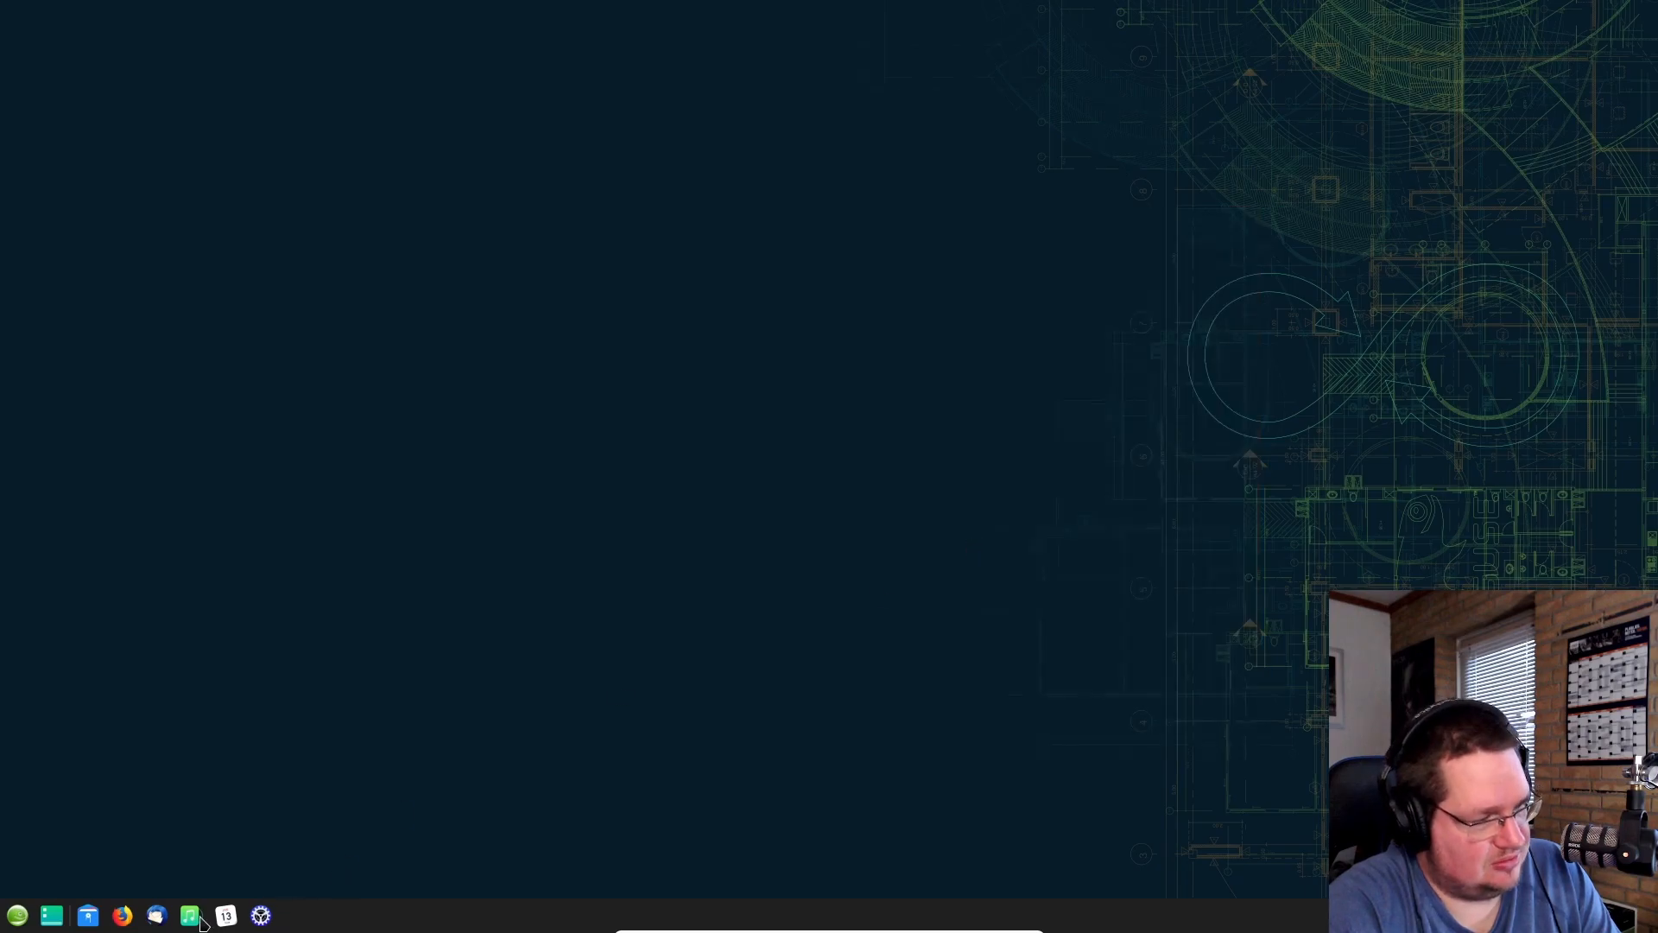
Step: Browse the launcher's application list to review which programs are installed
{"action": "left_click", "coordinate": [16, 917]}
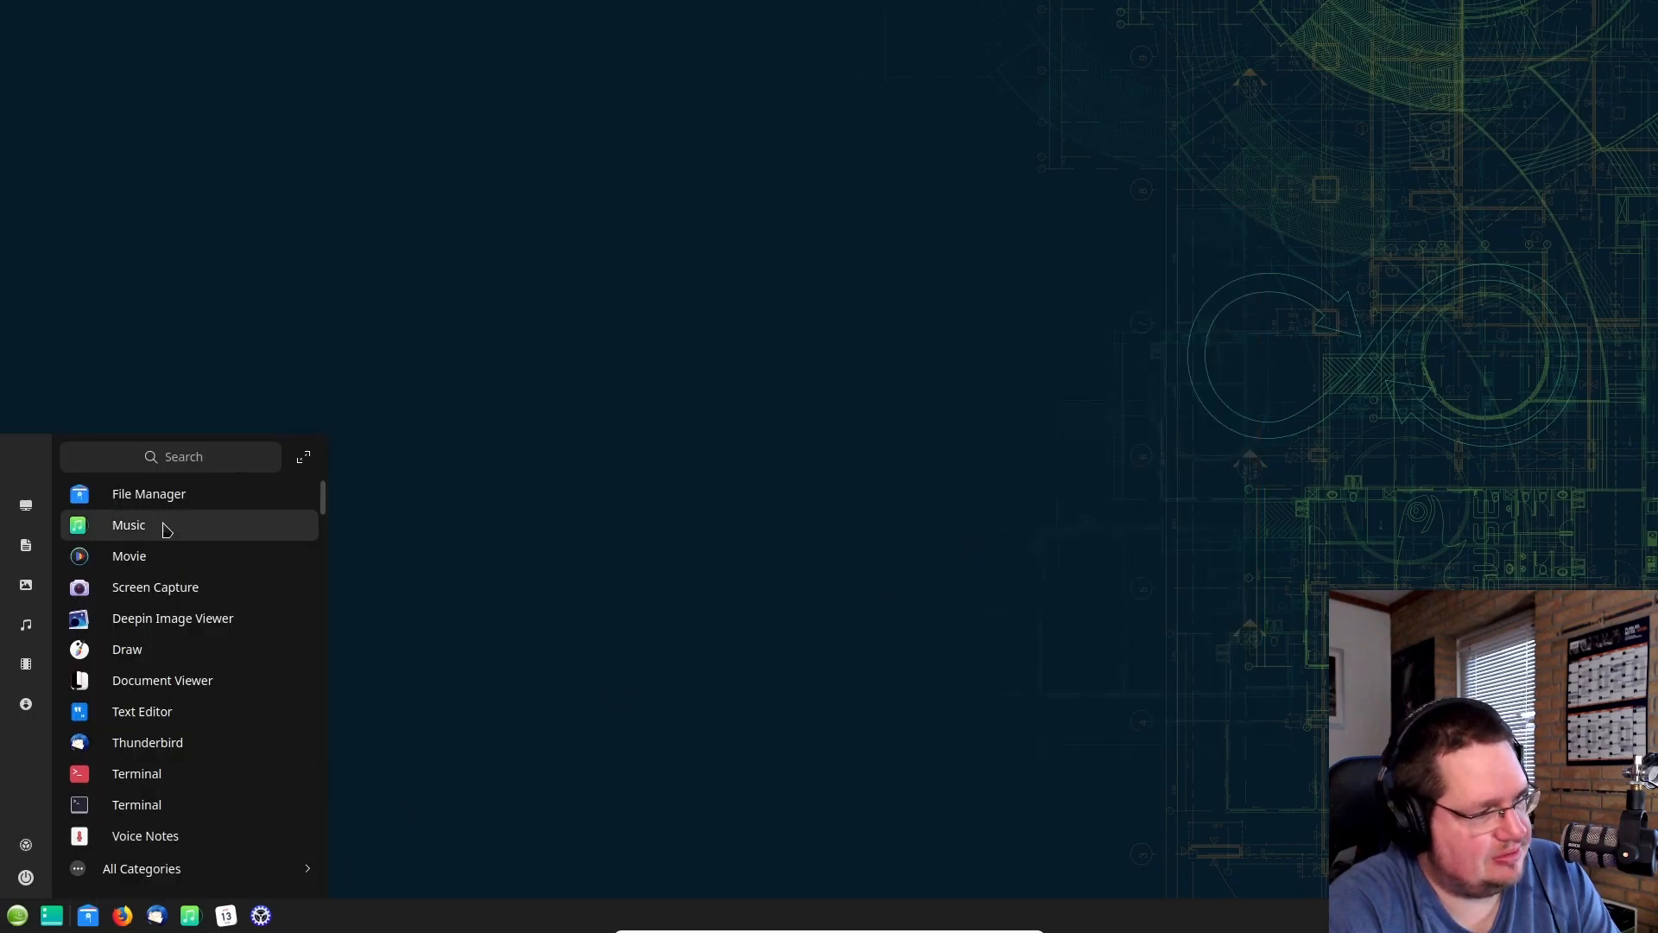
{"action": "scroll", "coordinate": [159, 538], "scroll_direction": "down", "scroll_amount": 2}
{"action": "scroll", "coordinate": [160, 538], "scroll_direction": "down", "scroll_amount": 9}
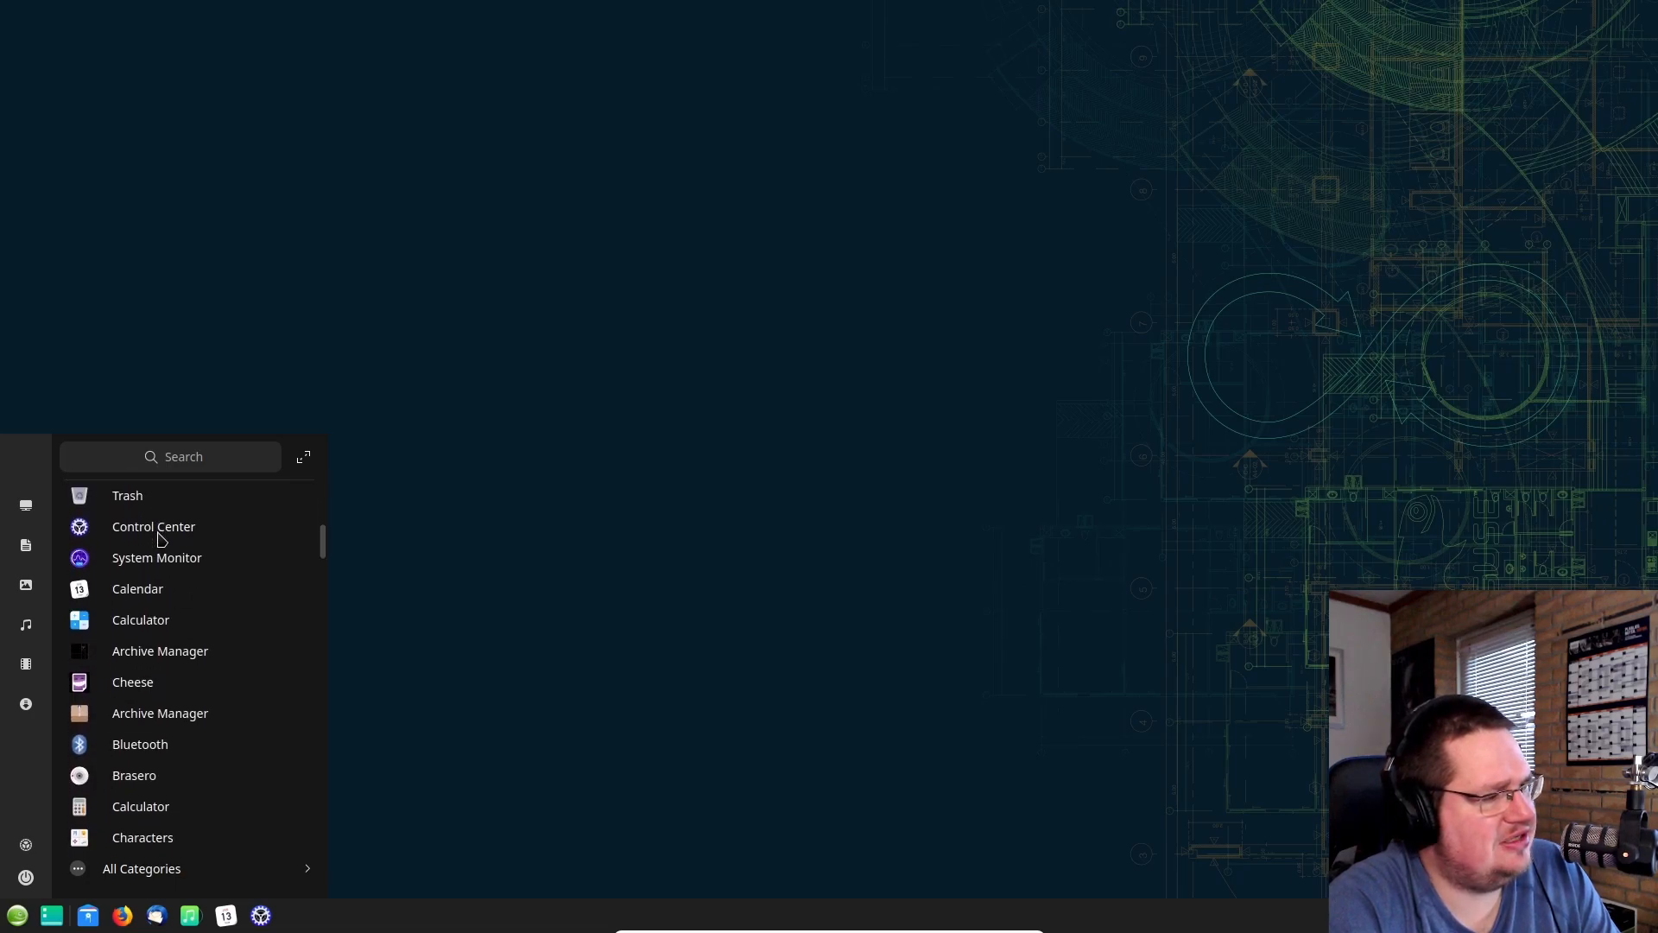
{"action": "scroll", "coordinate": [160, 538], "scroll_direction": "down", "scroll_amount": 6}
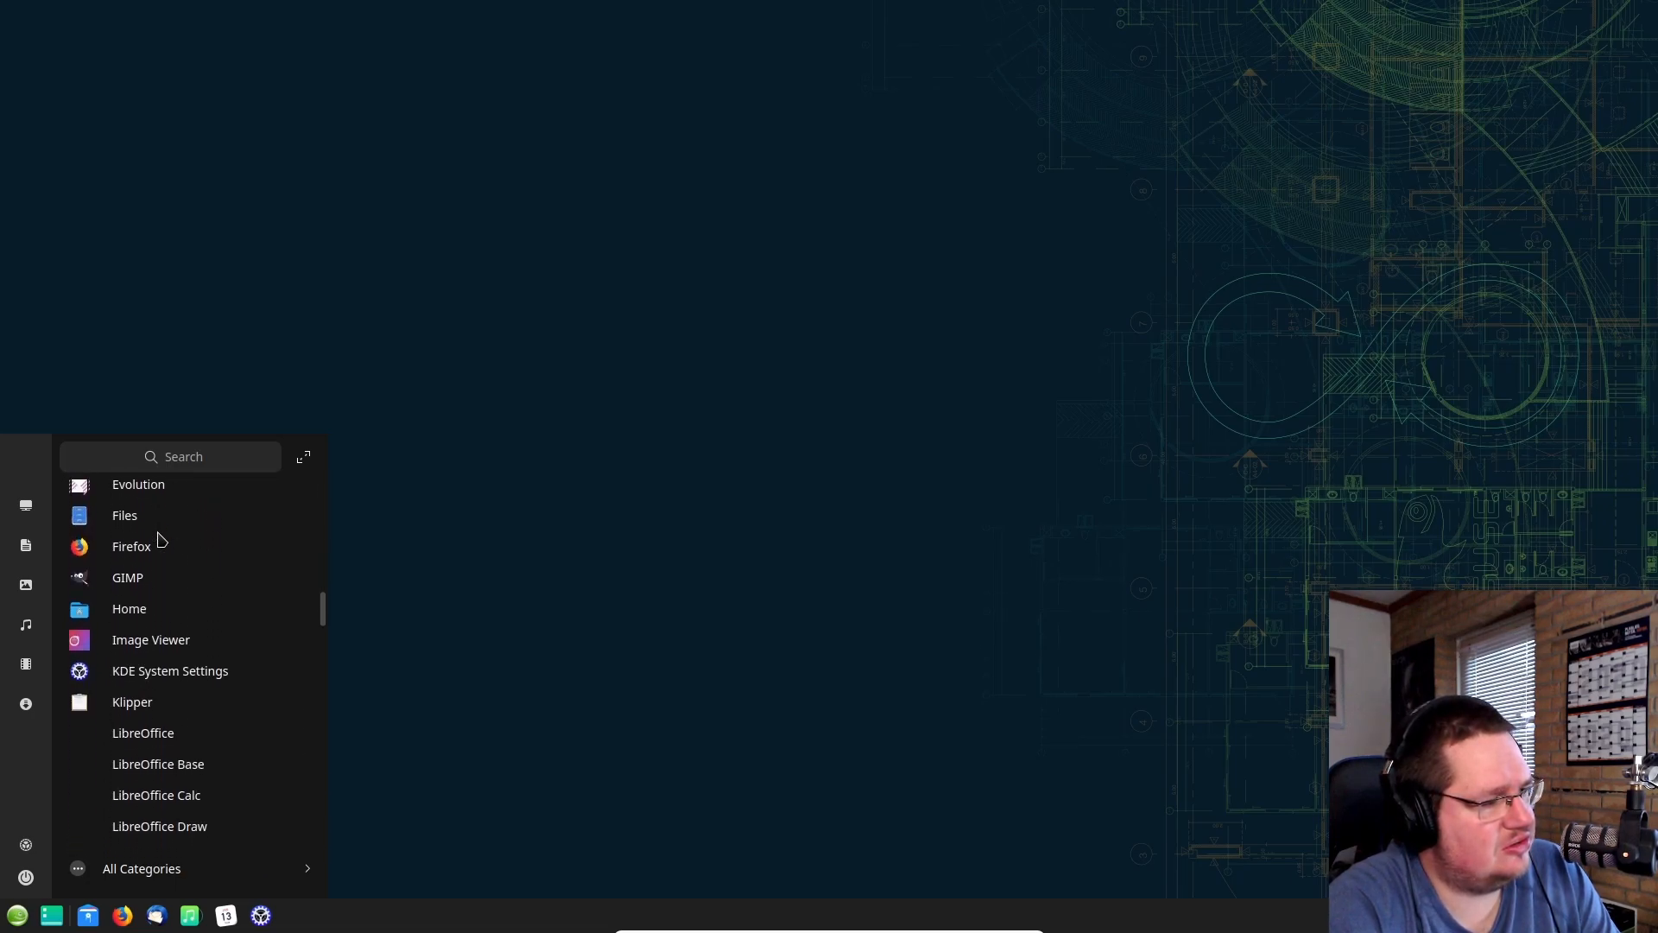
{"action": "scroll", "coordinate": [172, 812], "scroll_direction": "down", "scroll_amount": 8}
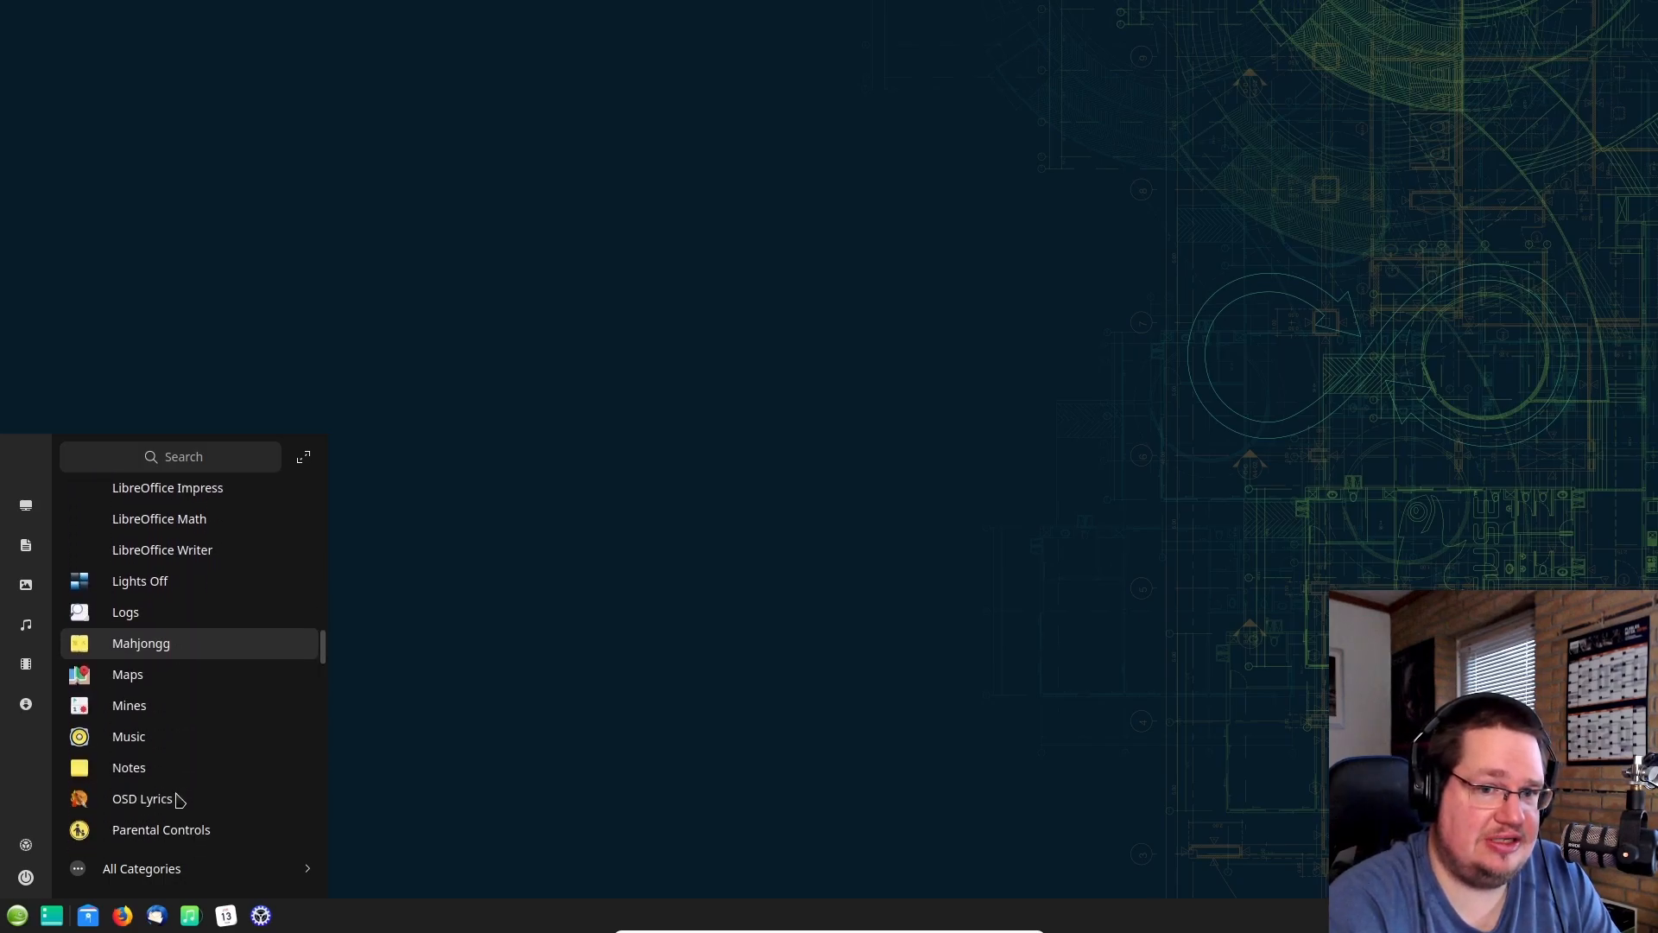
{"action": "scroll", "coordinate": [177, 799], "scroll_direction": "down", "scroll_amount": 8}
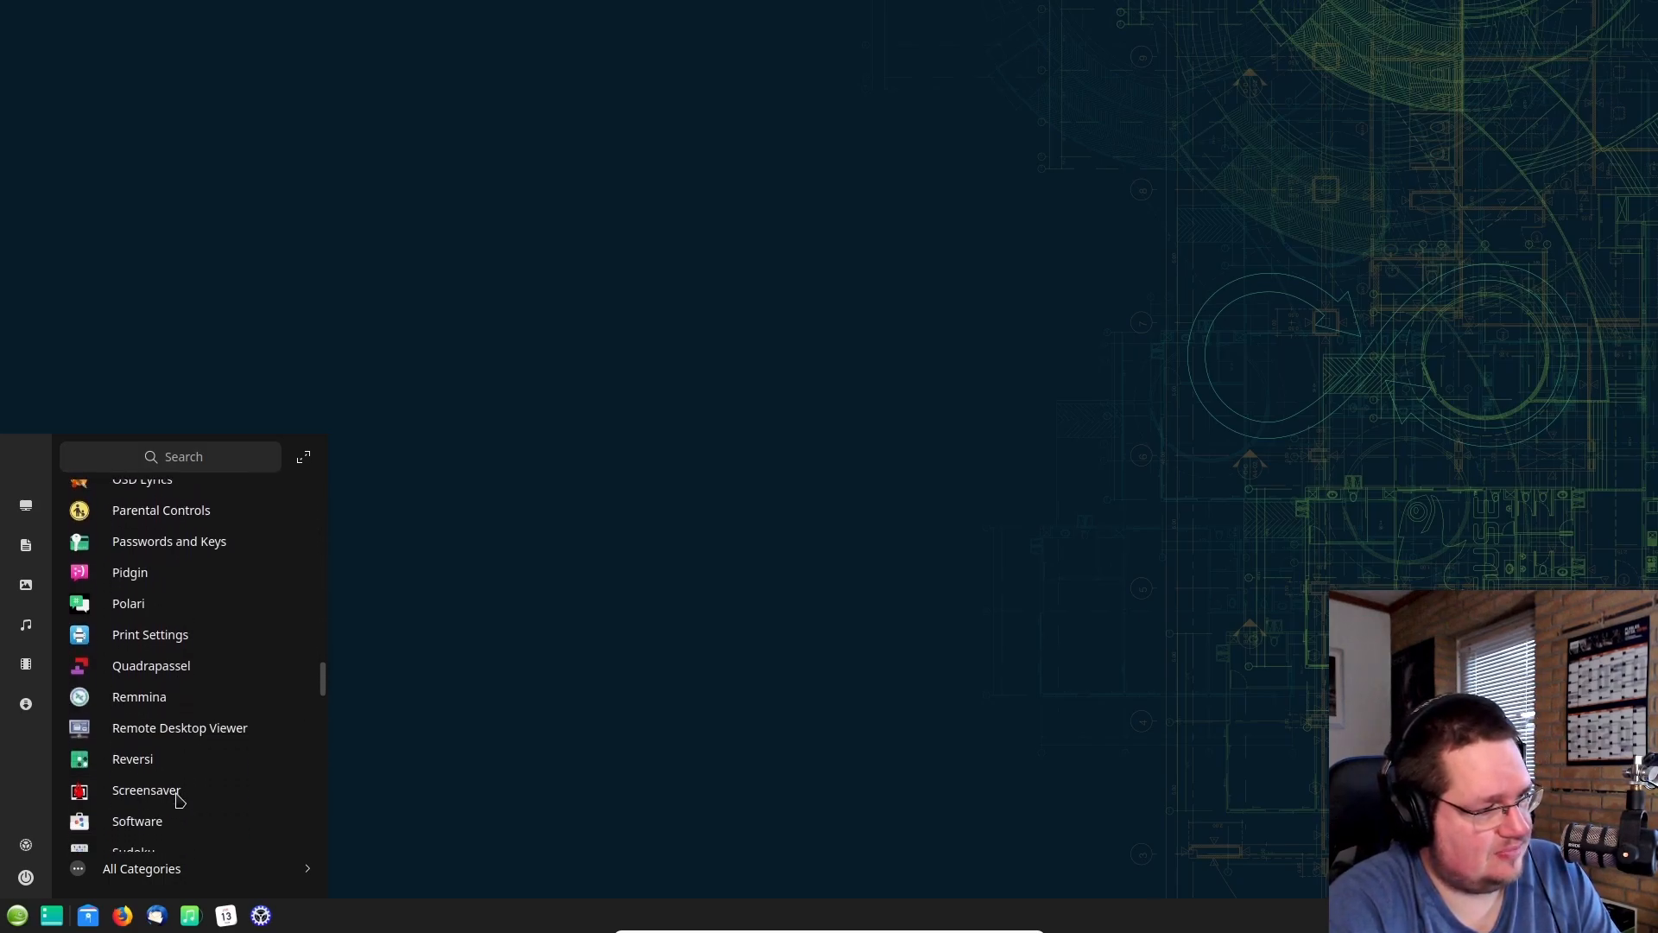
{"action": "scroll", "coordinate": [182, 749], "scroll_direction": "down", "scroll_amount": 2}
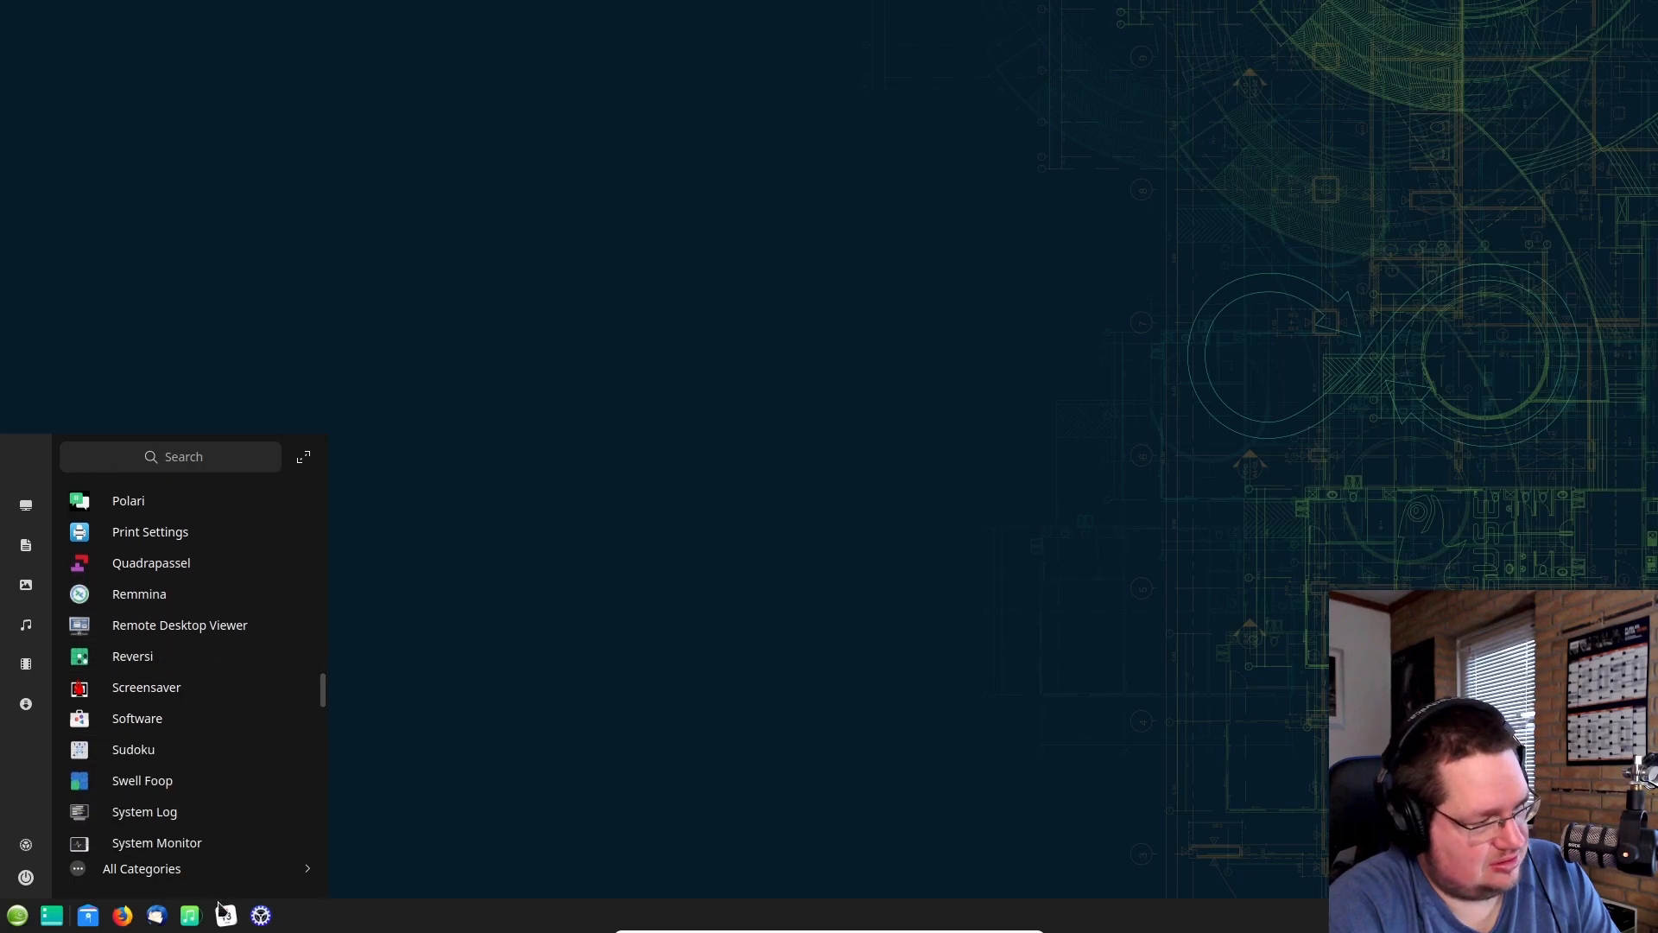
Step: Open the music player and the file manager and move their windows apart
{"action": "left_click", "coordinate": [199, 920]}
{"action": "left_click", "coordinate": [198, 920]}
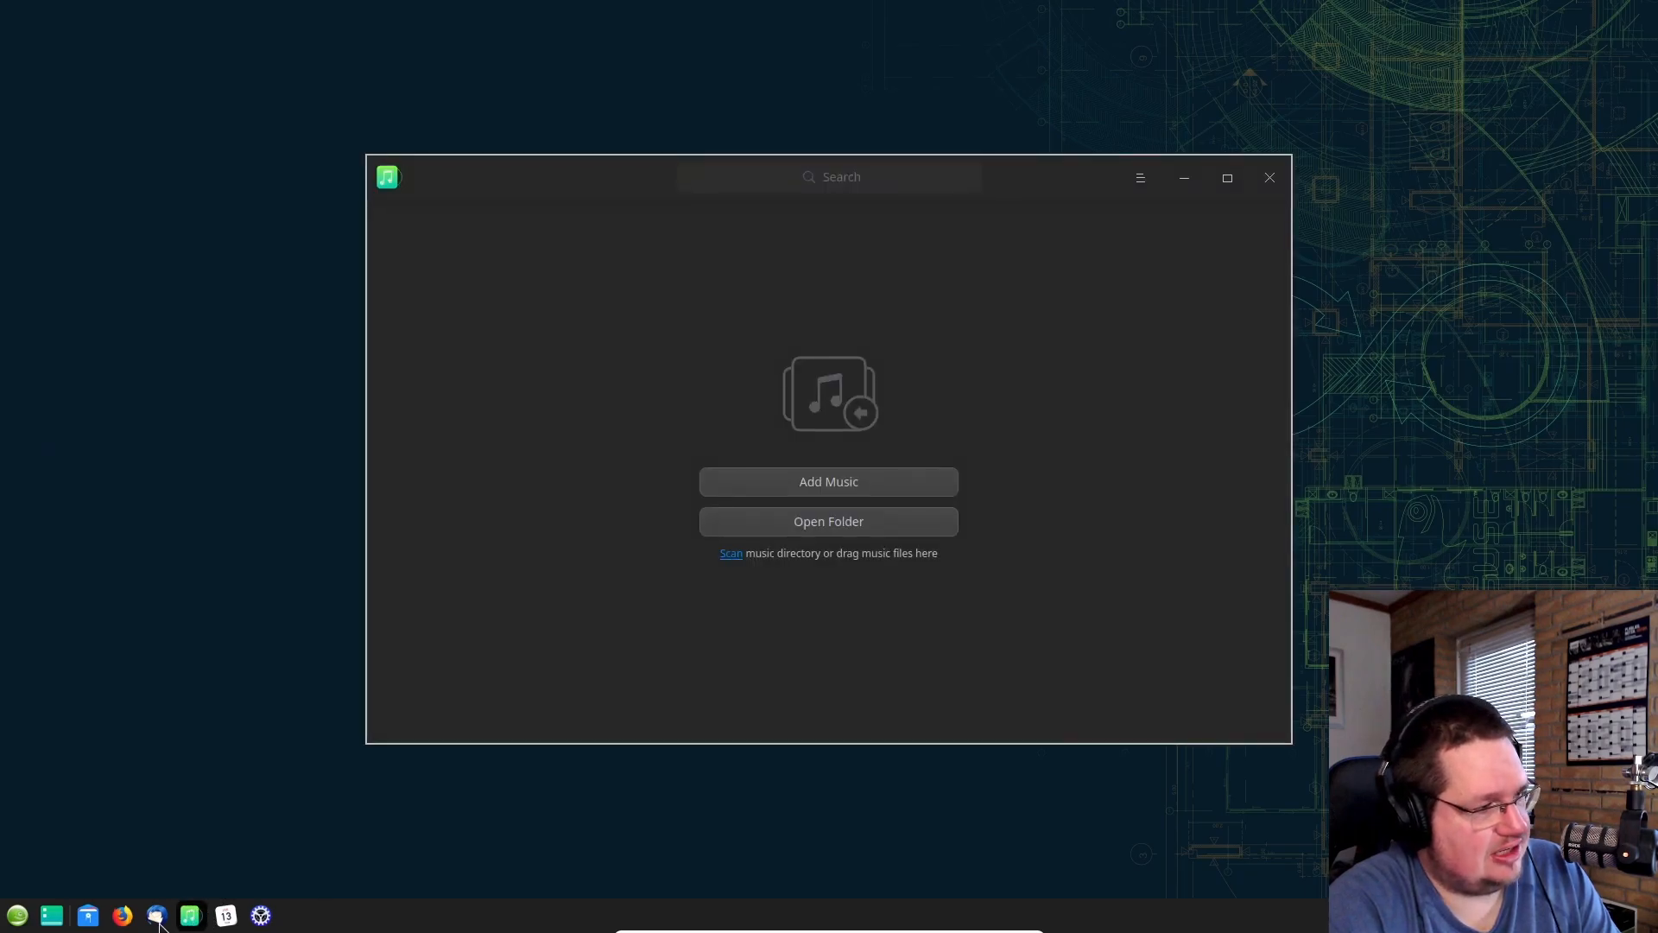
{"action": "left_click", "coordinate": [99, 918]}
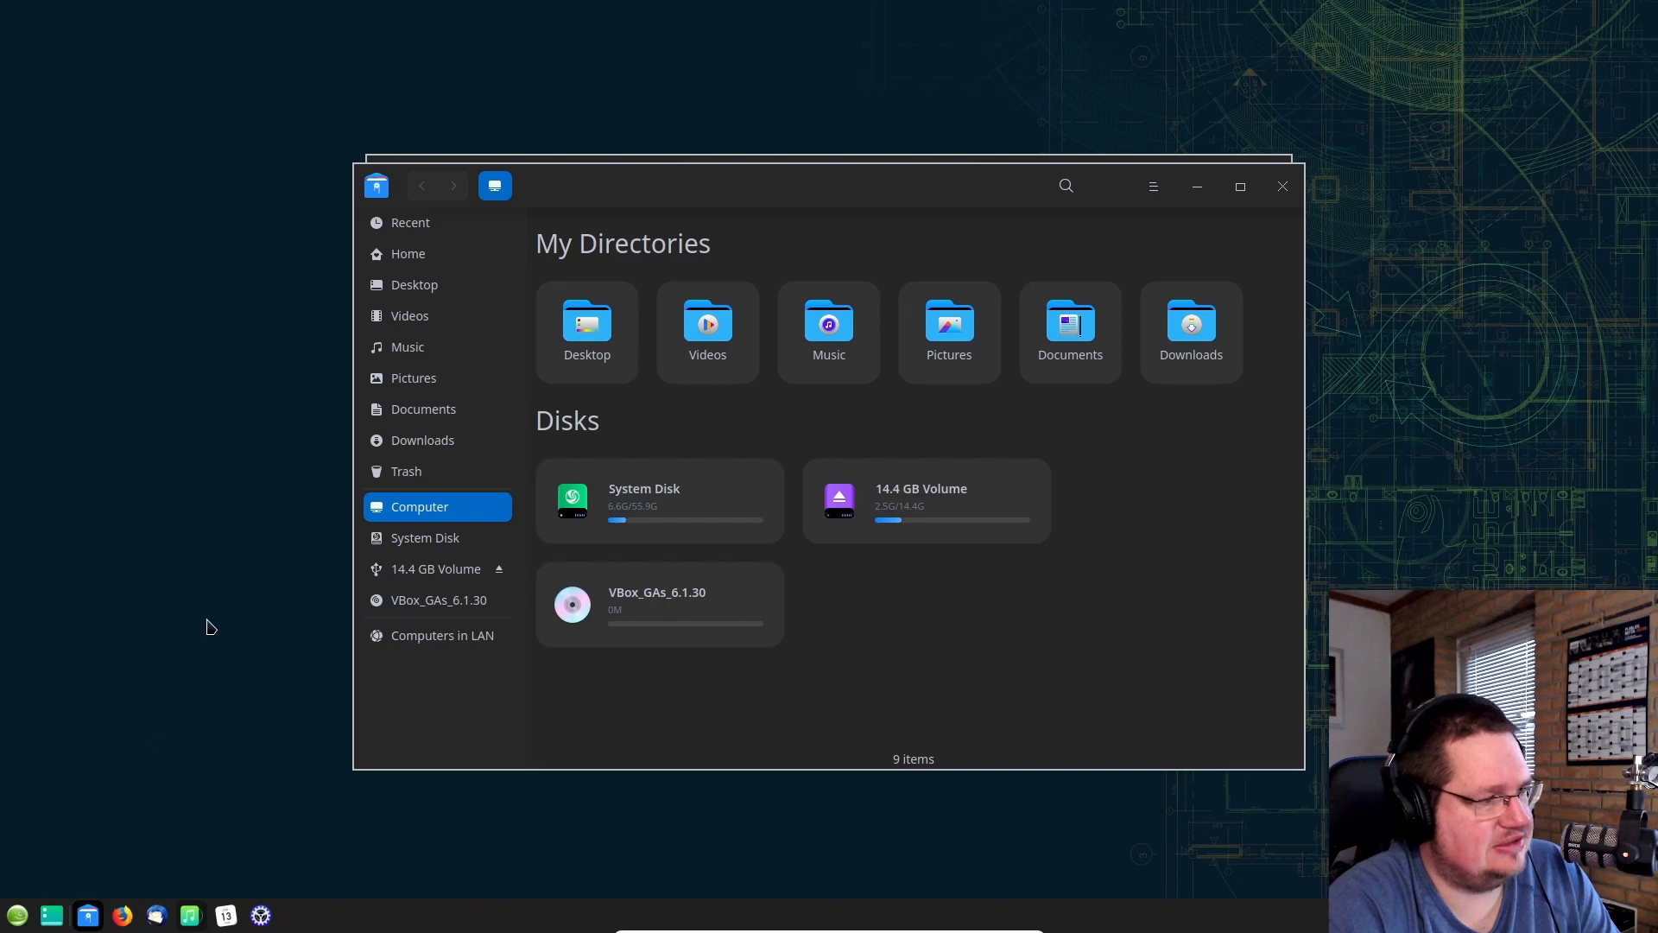
{"action": "left_click_drag", "start_coordinate": [833, 184], "coordinate": [1045, 251]}
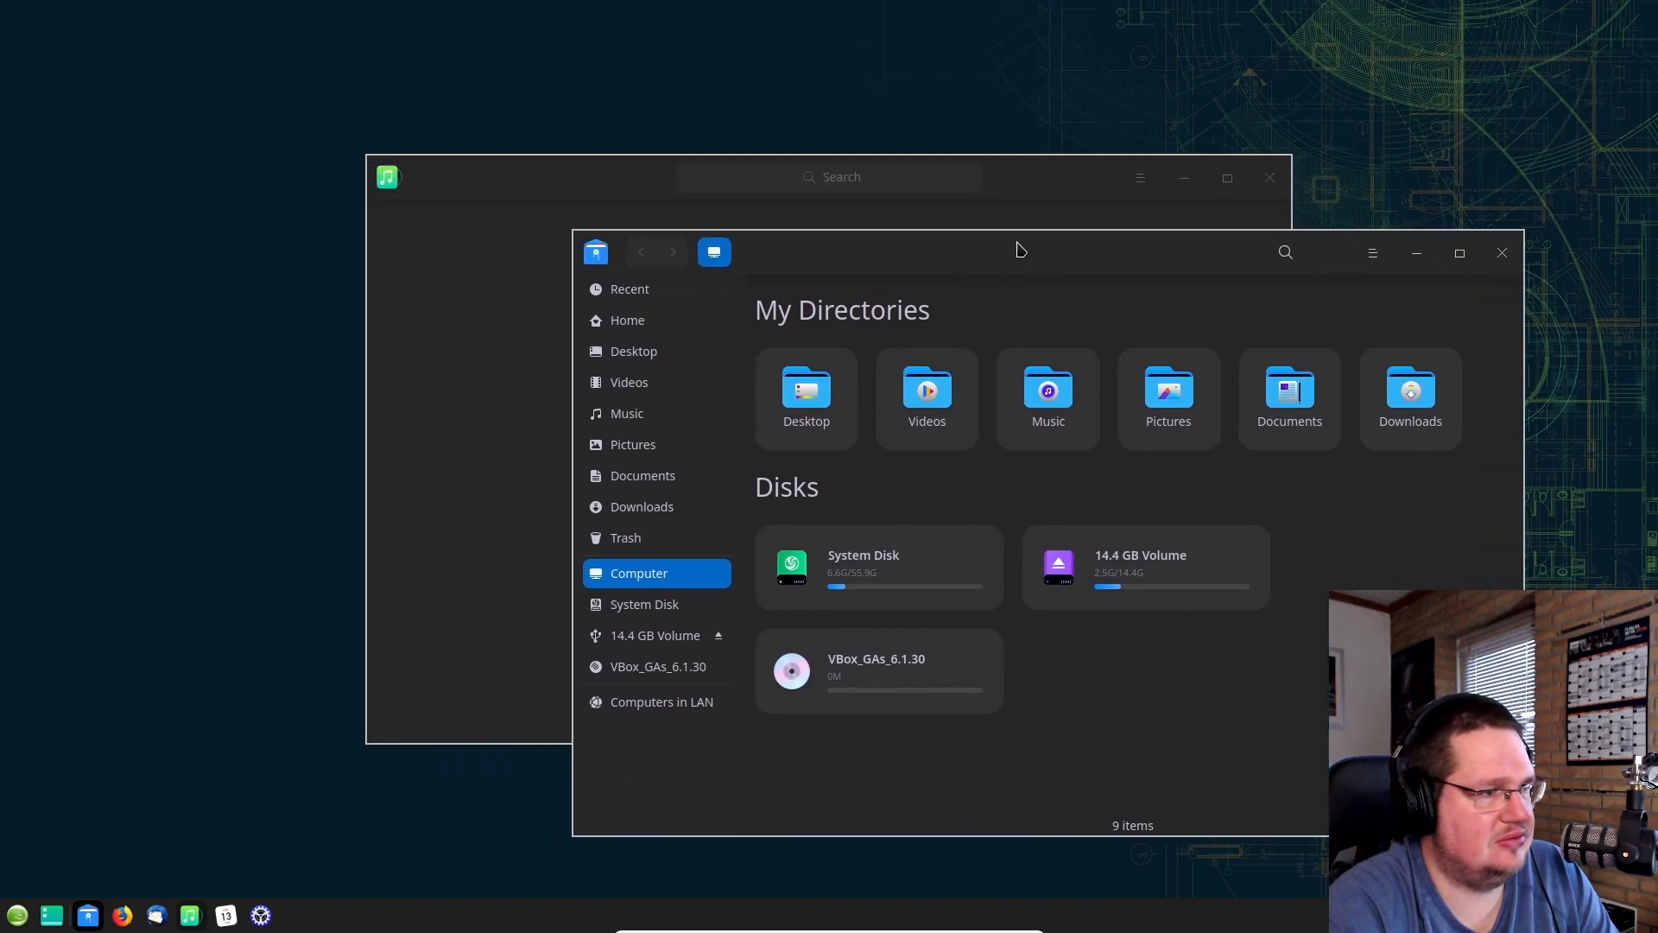
{"action": "left_click_drag", "start_coordinate": [588, 179], "coordinate": [411, 126]}
Step: Close the music player with the option to minimize to system tray, and move the file manager window away from the desktop's right part
{"action": "left_click", "coordinate": [1093, 126]}
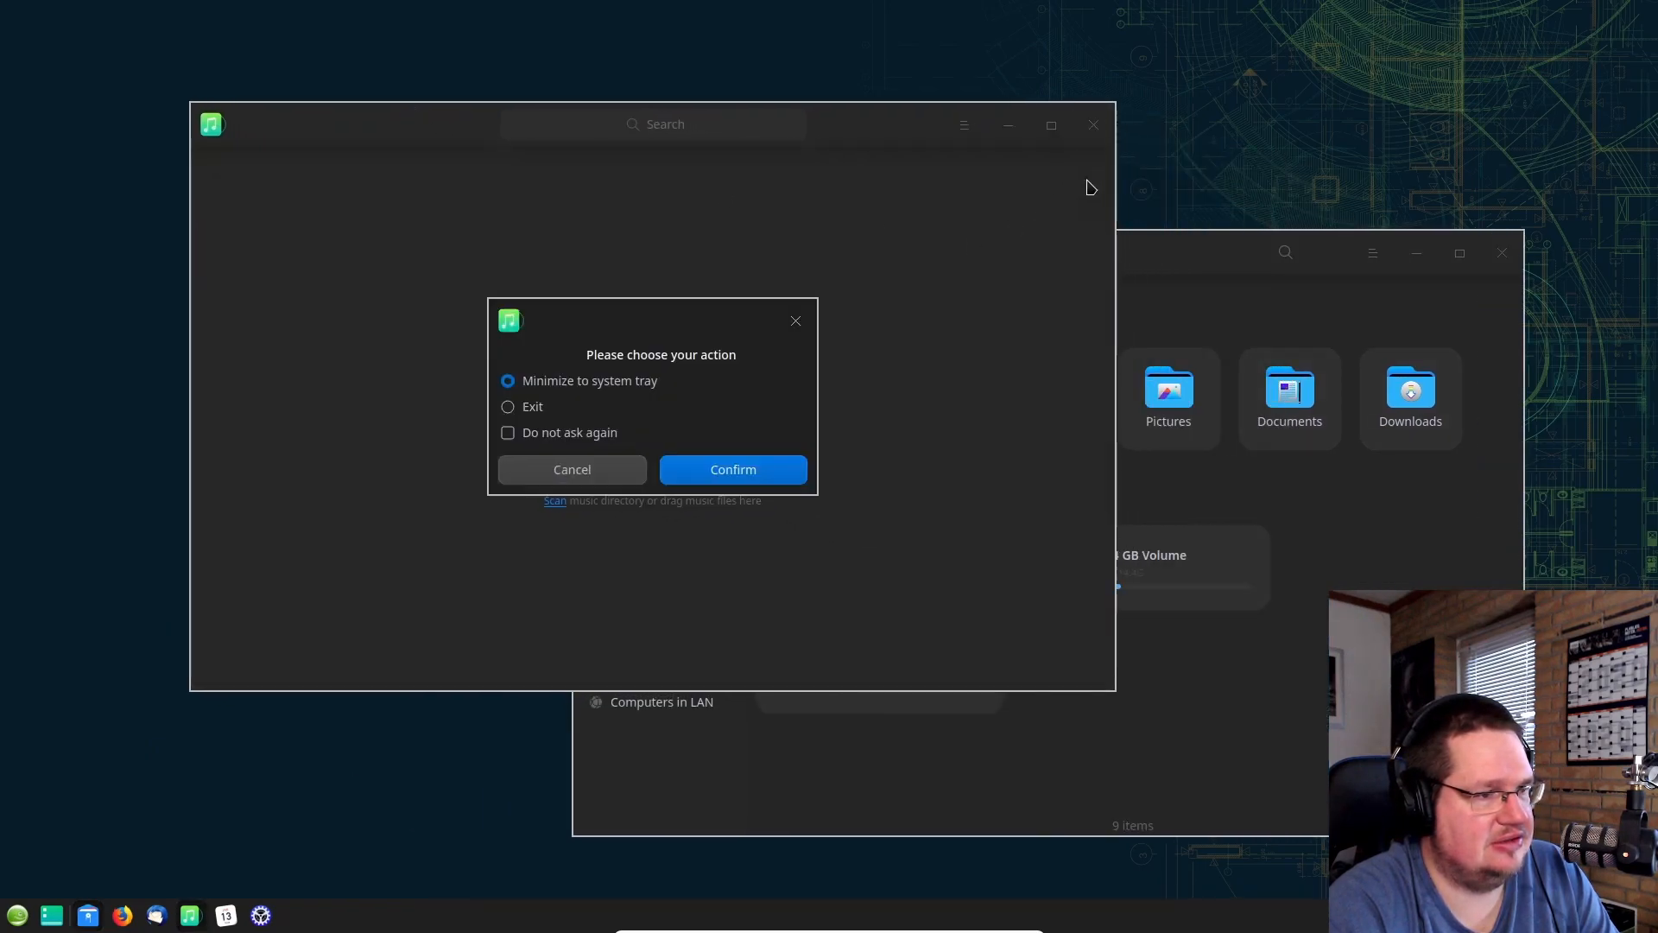
{"action": "left_click", "coordinate": [694, 470]}
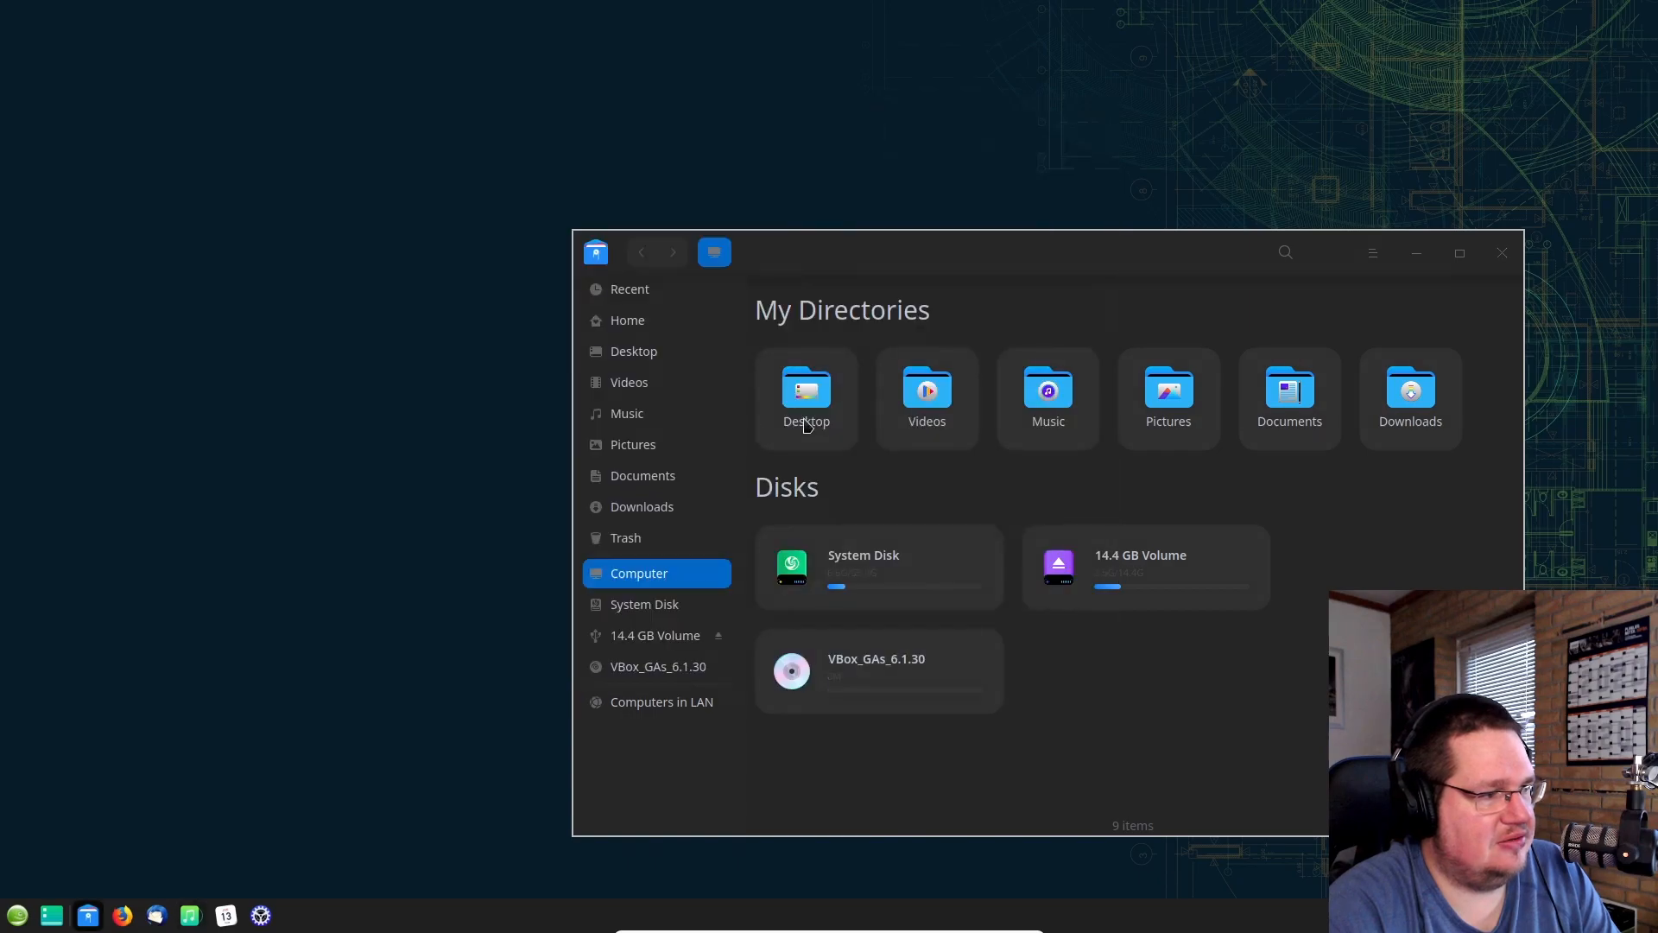
{"action": "left_click_drag", "start_coordinate": [1040, 256], "coordinate": [779, 161]}
Step: Preview the jellyfish and misty forest wallpapers, set the mountain lake picture as desktop wallpaper, and reposition the file manager window
{"action": "right_click", "coordinate": [1356, 209]}
{"action": "left_click", "coordinate": [1434, 430]}
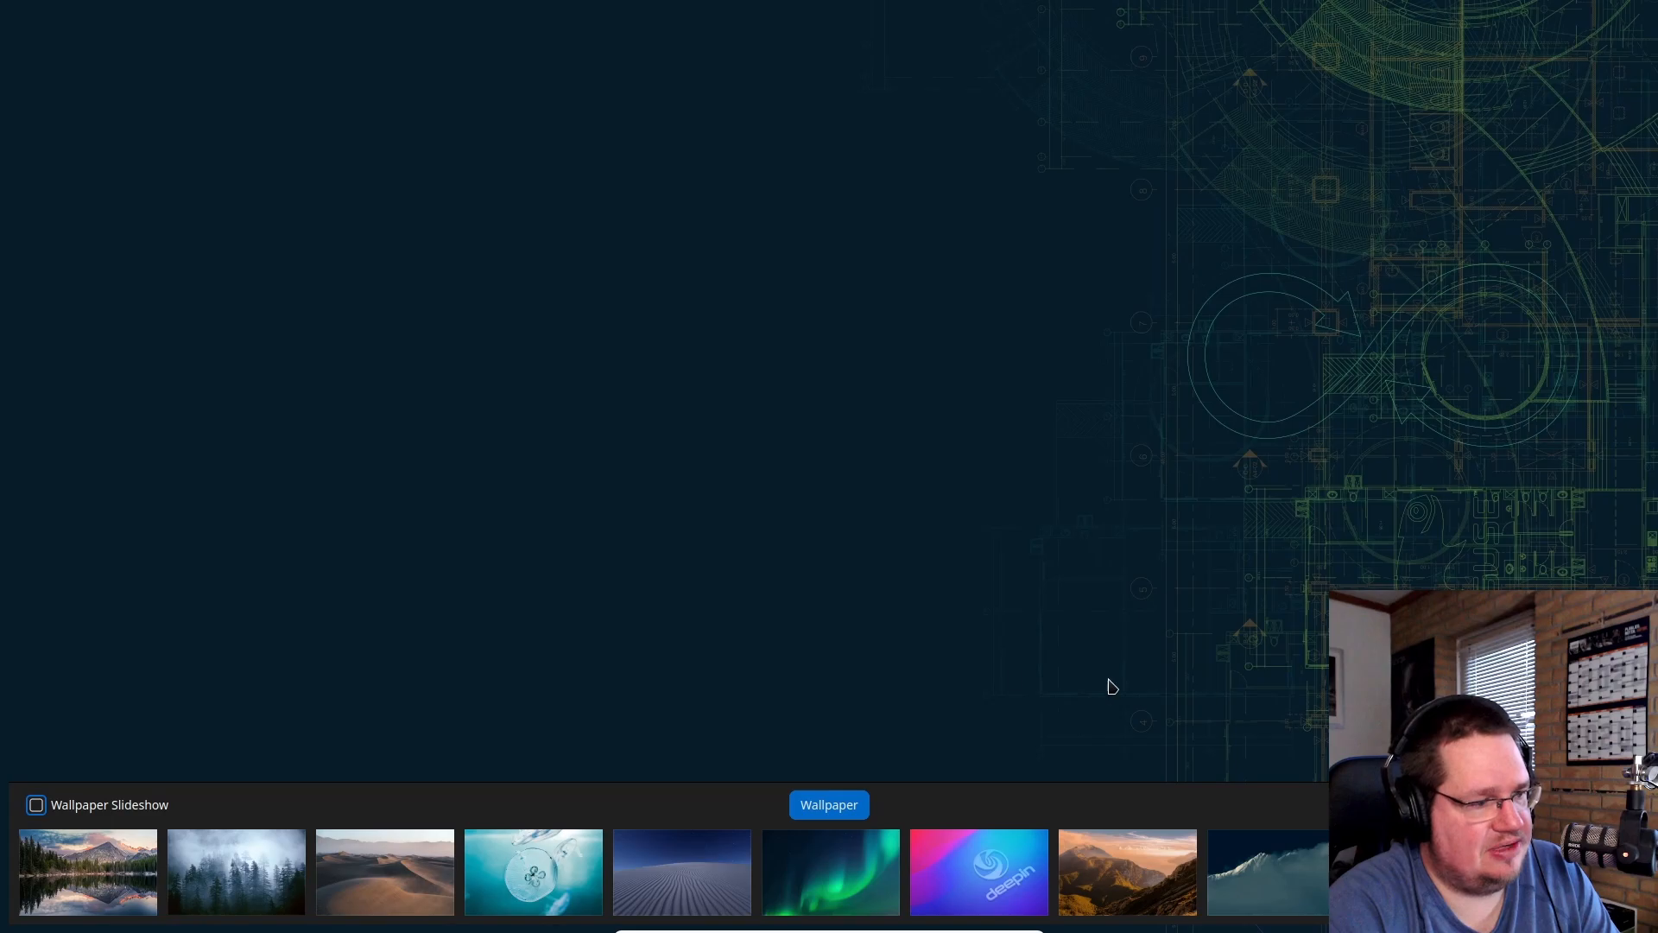
{"action": "left_click", "coordinate": [553, 855]}
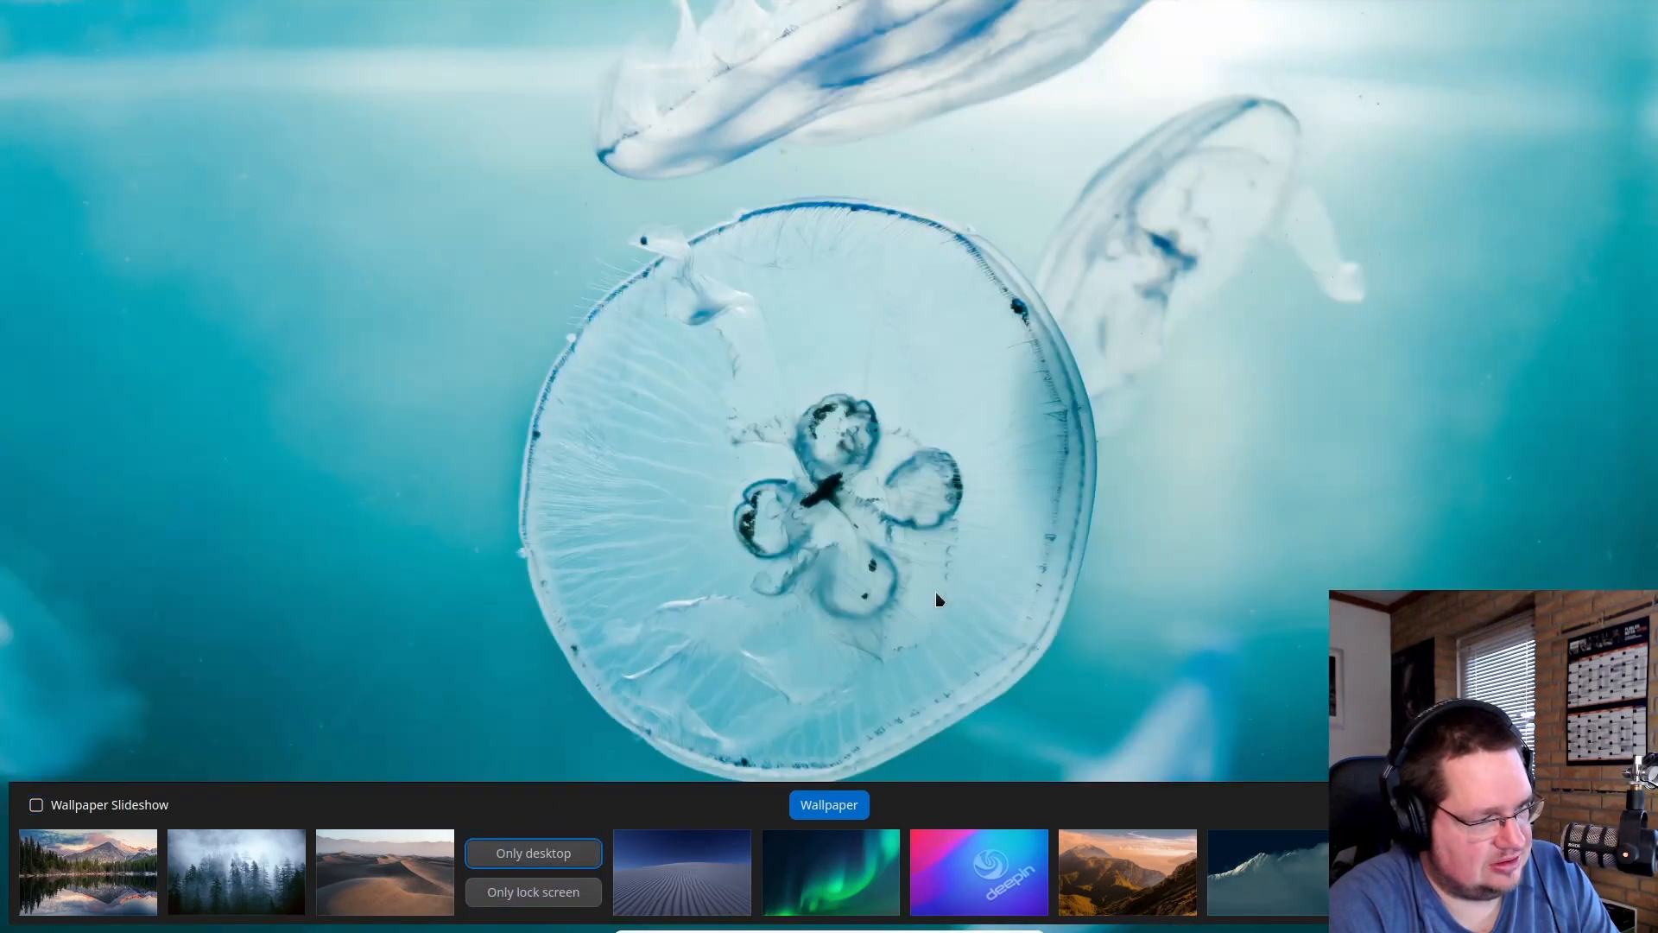
{"action": "left_click", "coordinate": [223, 878]}
{"action": "left_click", "coordinate": [89, 872]}
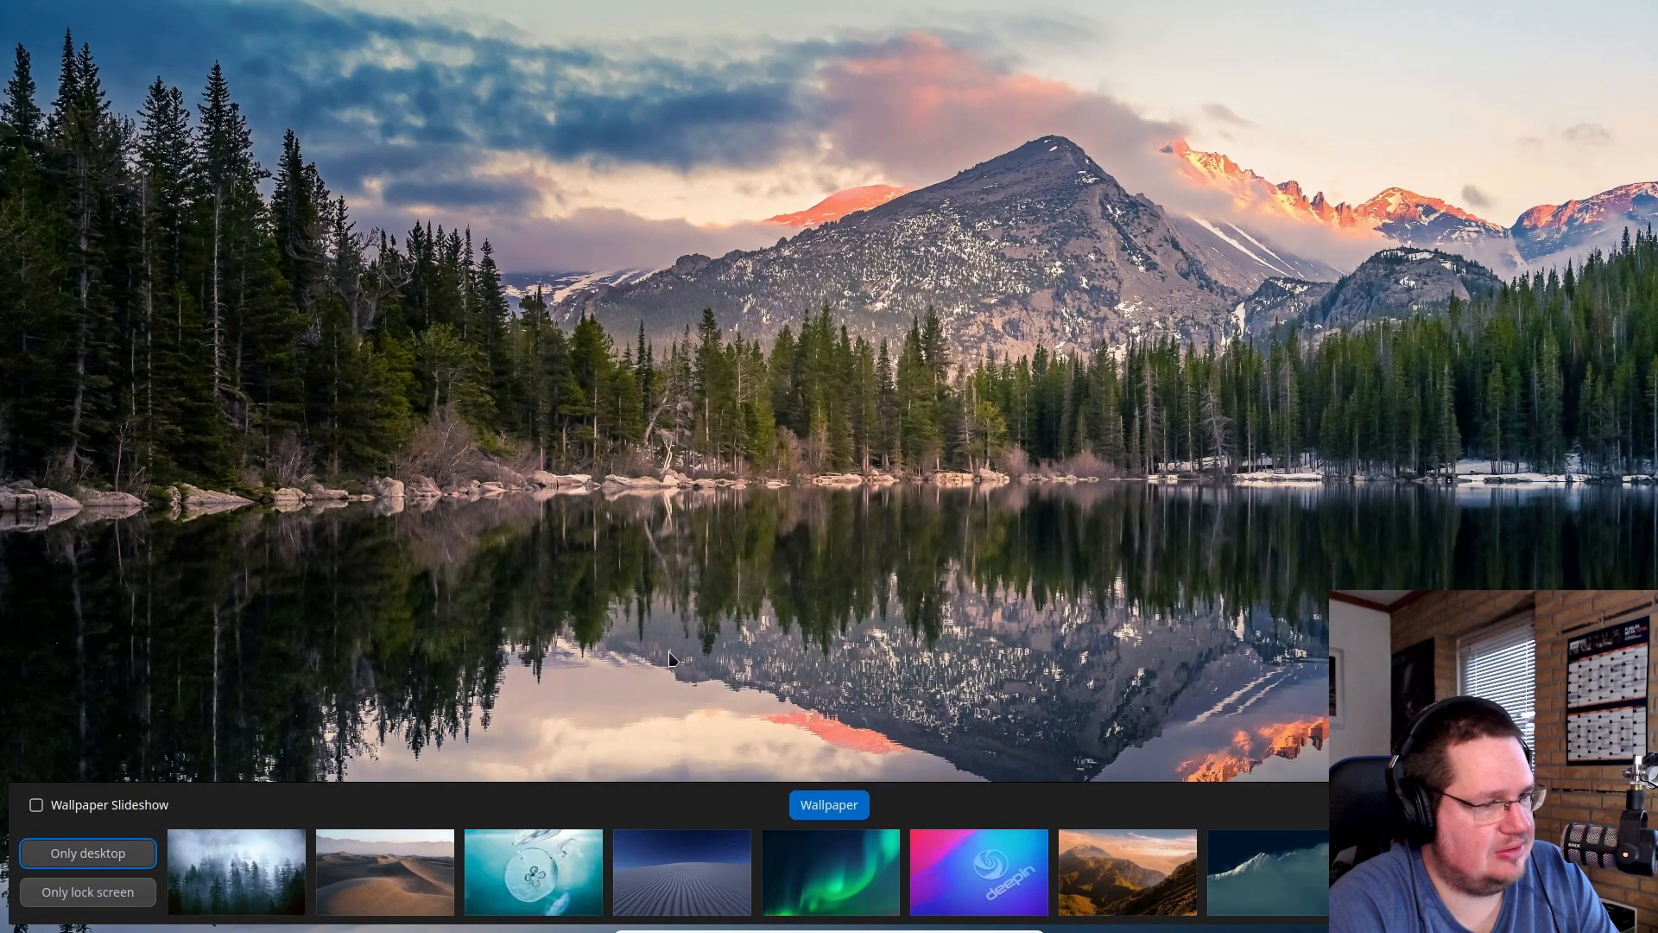
{"action": "left_click", "coordinate": [1173, 580]}
{"action": "left_click_drag", "start_coordinate": [957, 156], "coordinate": [903, 143]}
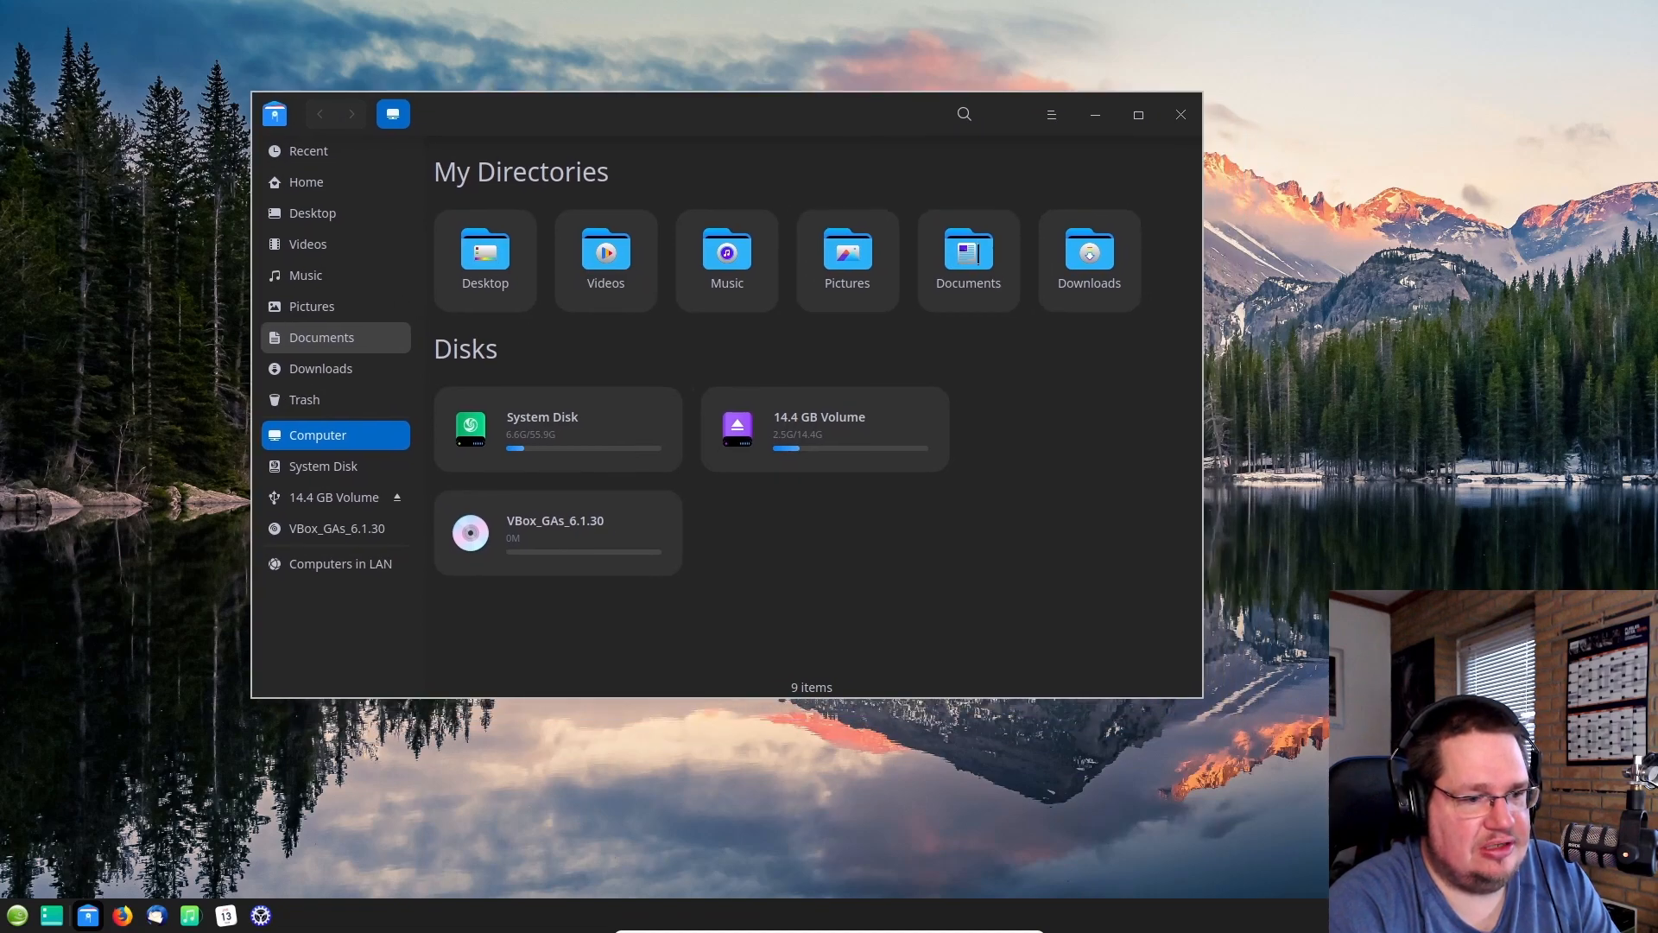
{"action": "left_click", "coordinate": [1295, 837]}
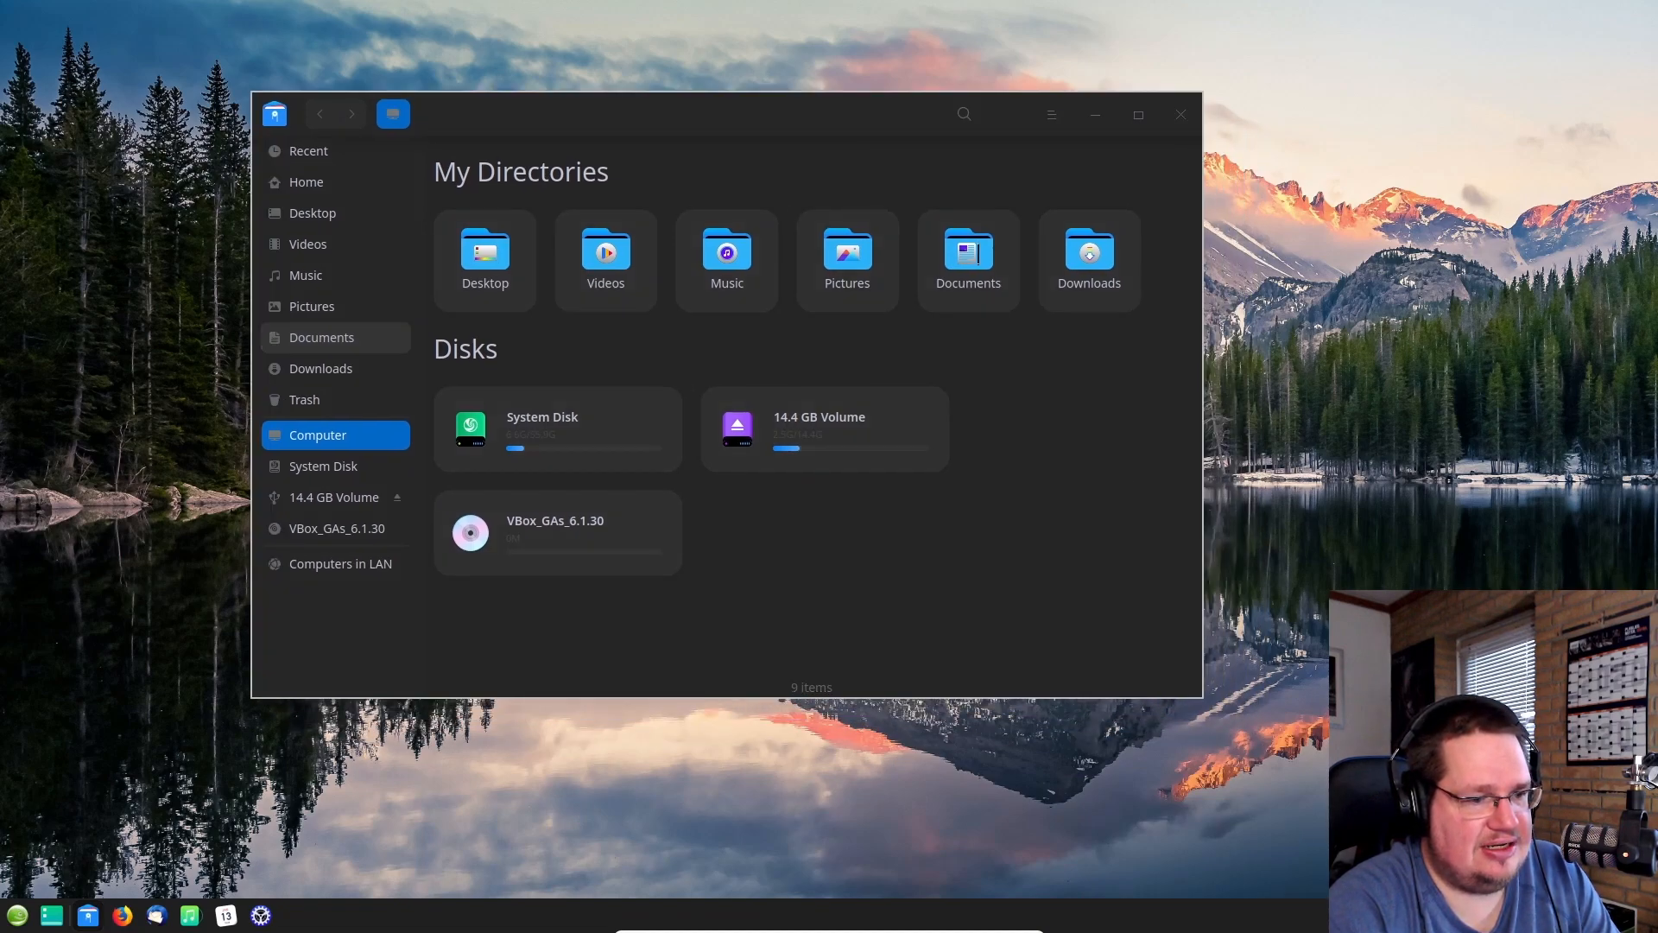
Step: Reboot the computer from the desktop's power options and confirm the reboot
{"action": "left_click", "coordinate": [1525, 916]}
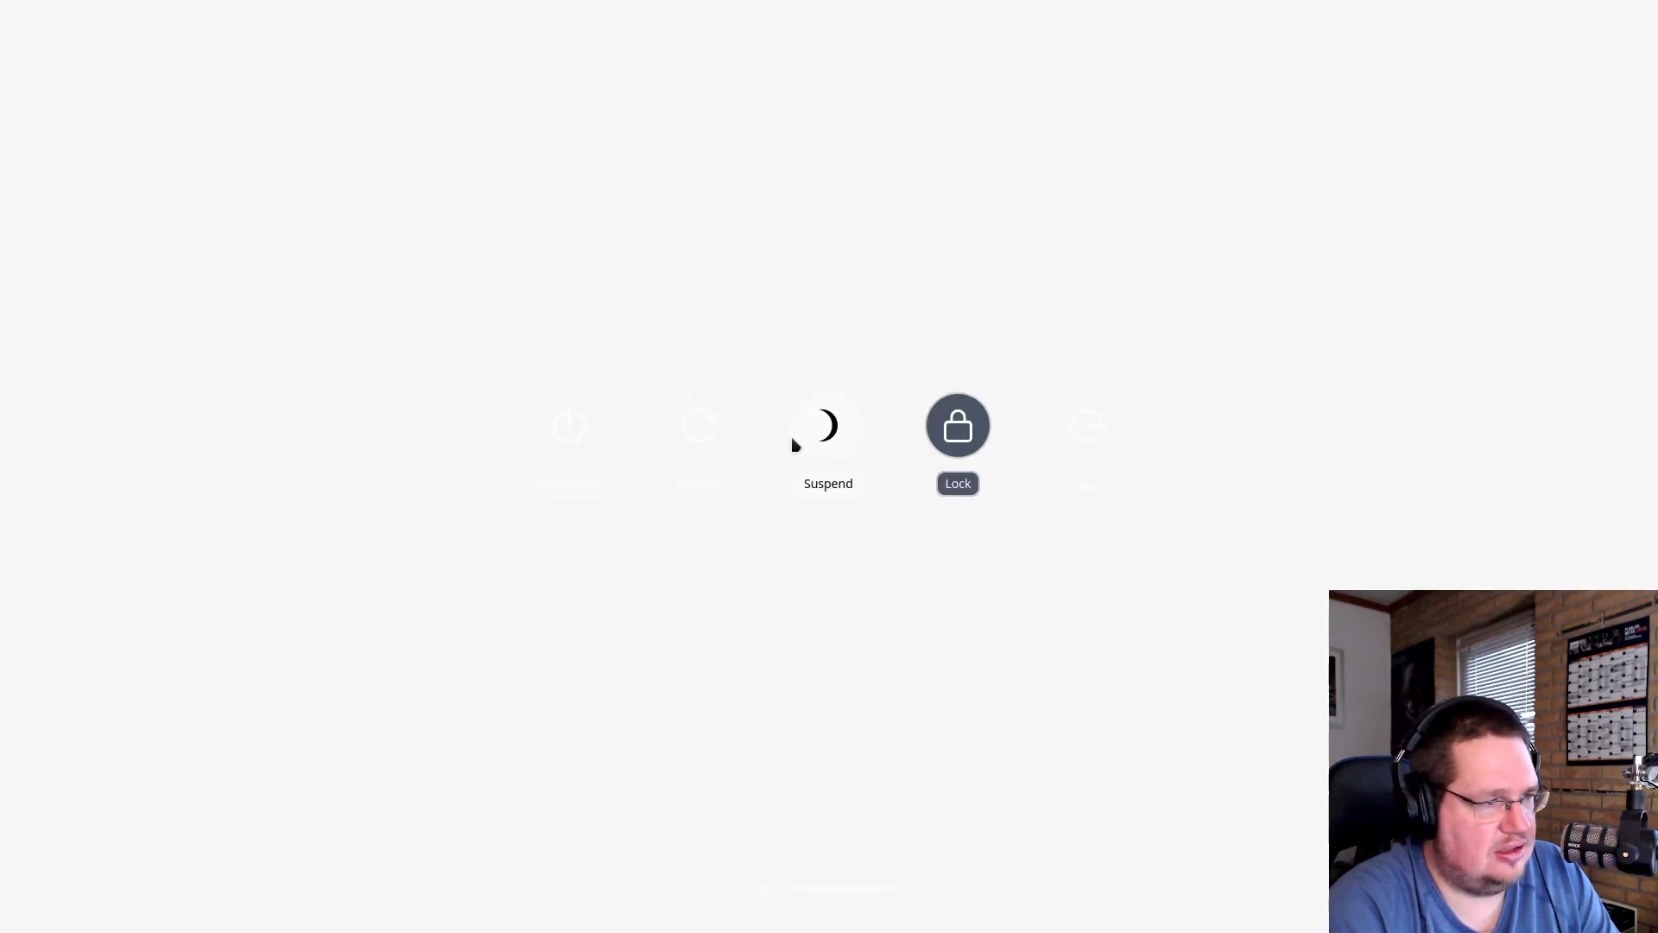
{"action": "left_click", "coordinate": [695, 445]}
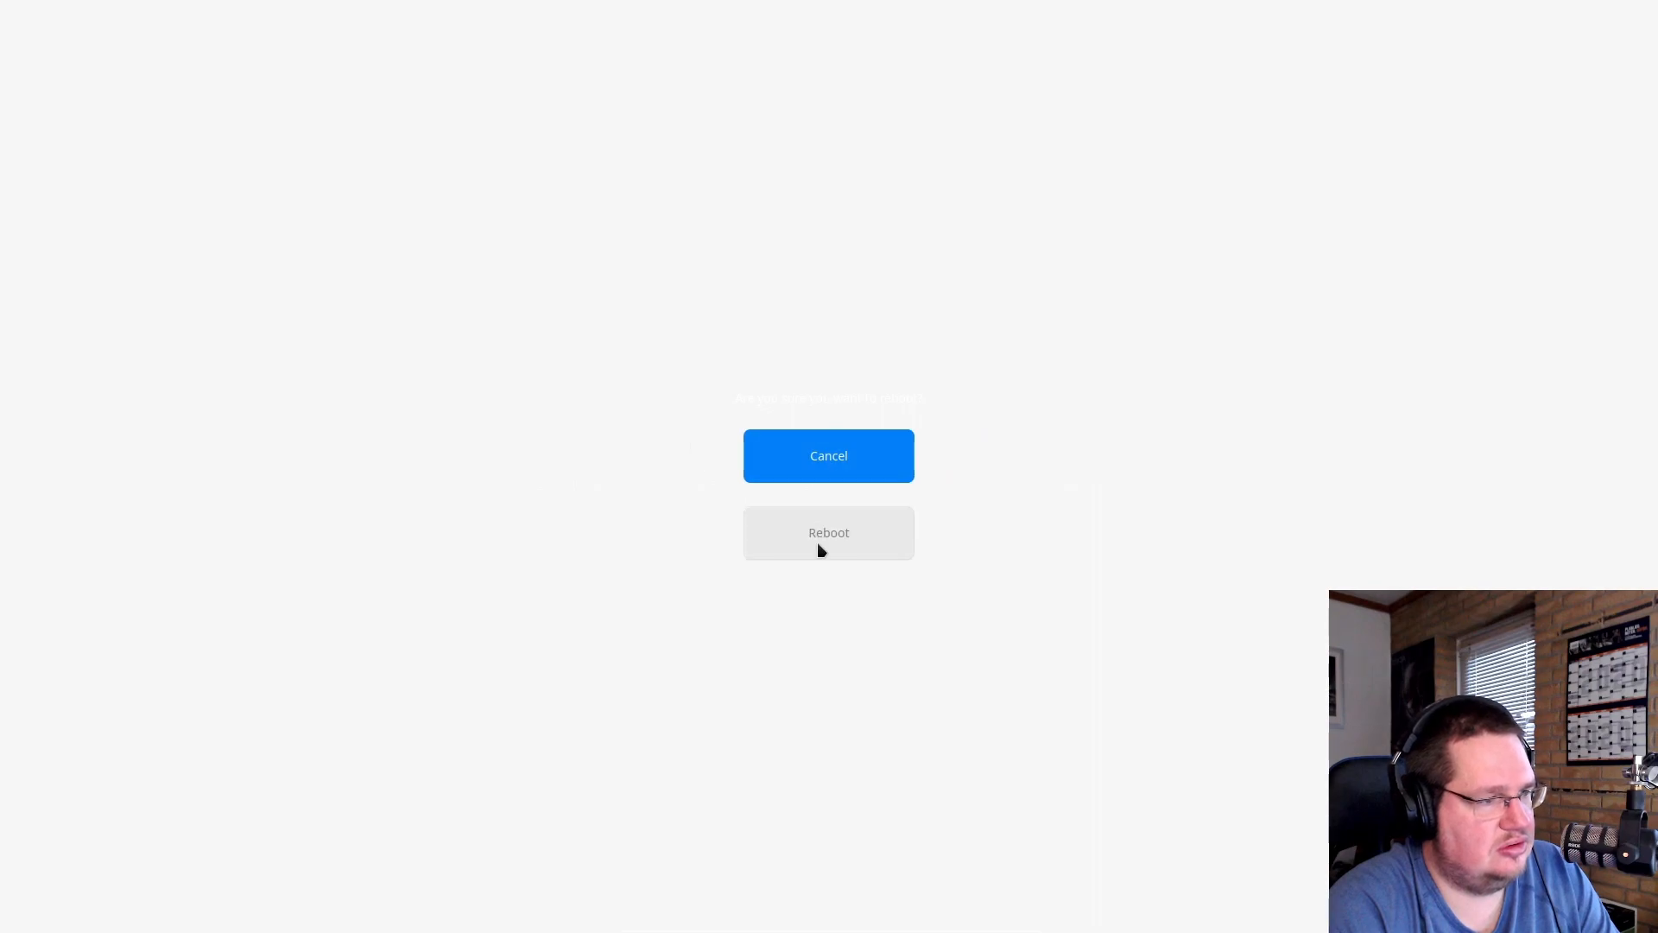
{"action": "left_click", "coordinate": [820, 548]}
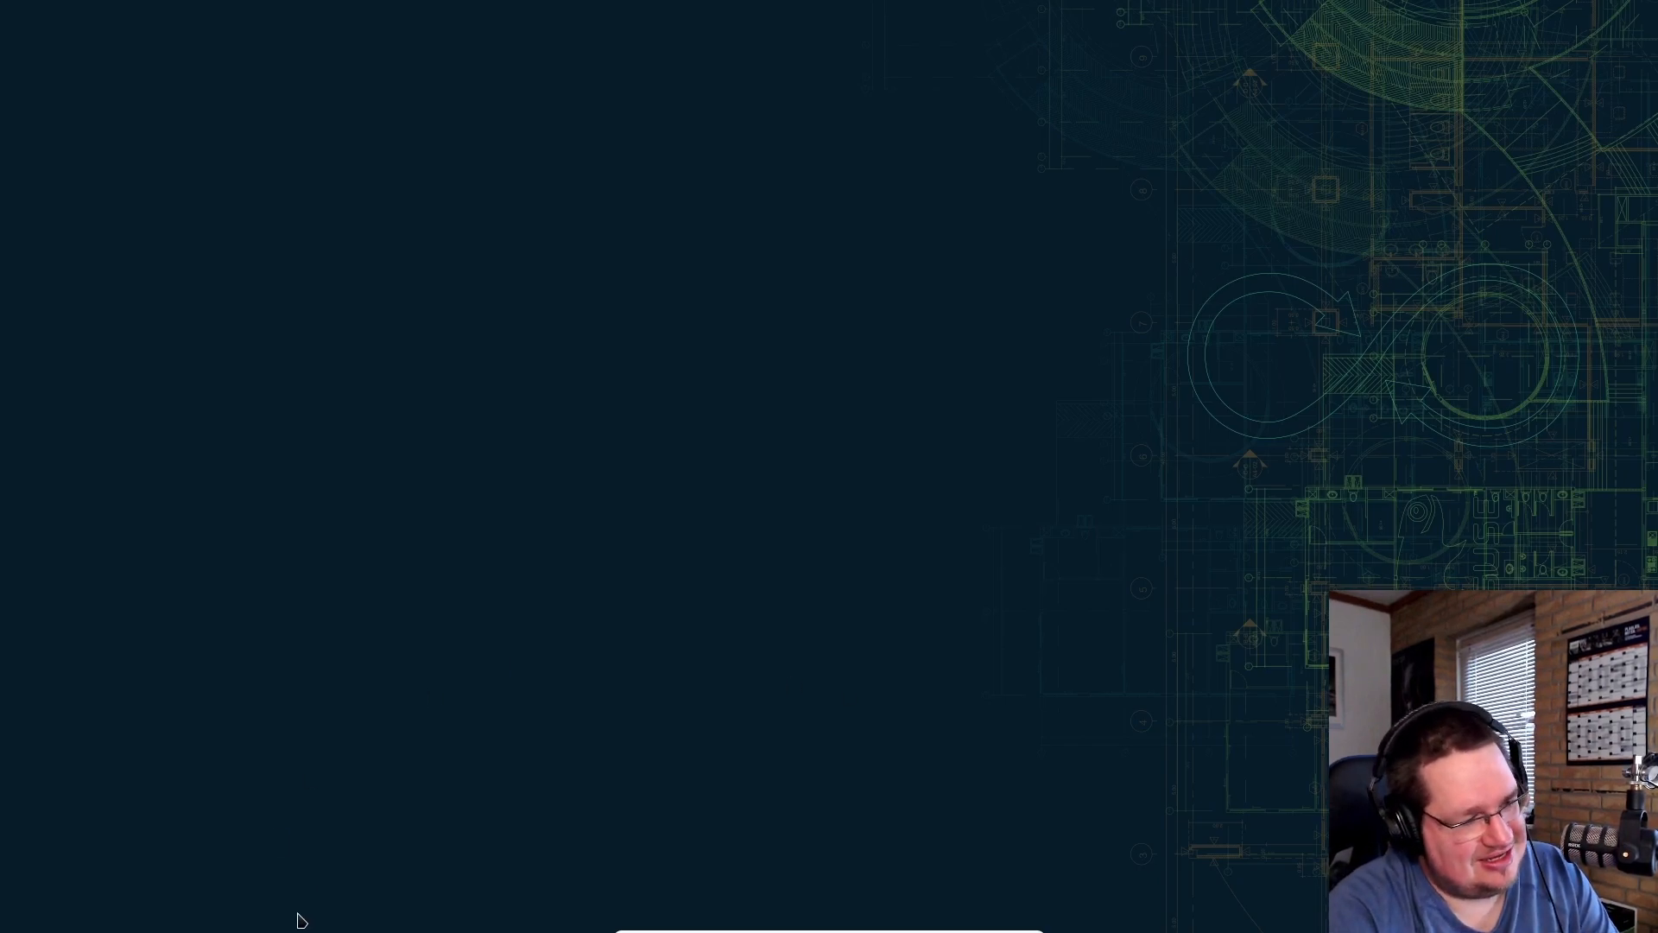
Step: Unlock the login keyring by entering the keyring password
{"action": "right_click", "coordinate": [607, 277]}
{"action": "left_click", "coordinate": [1161, 440]}
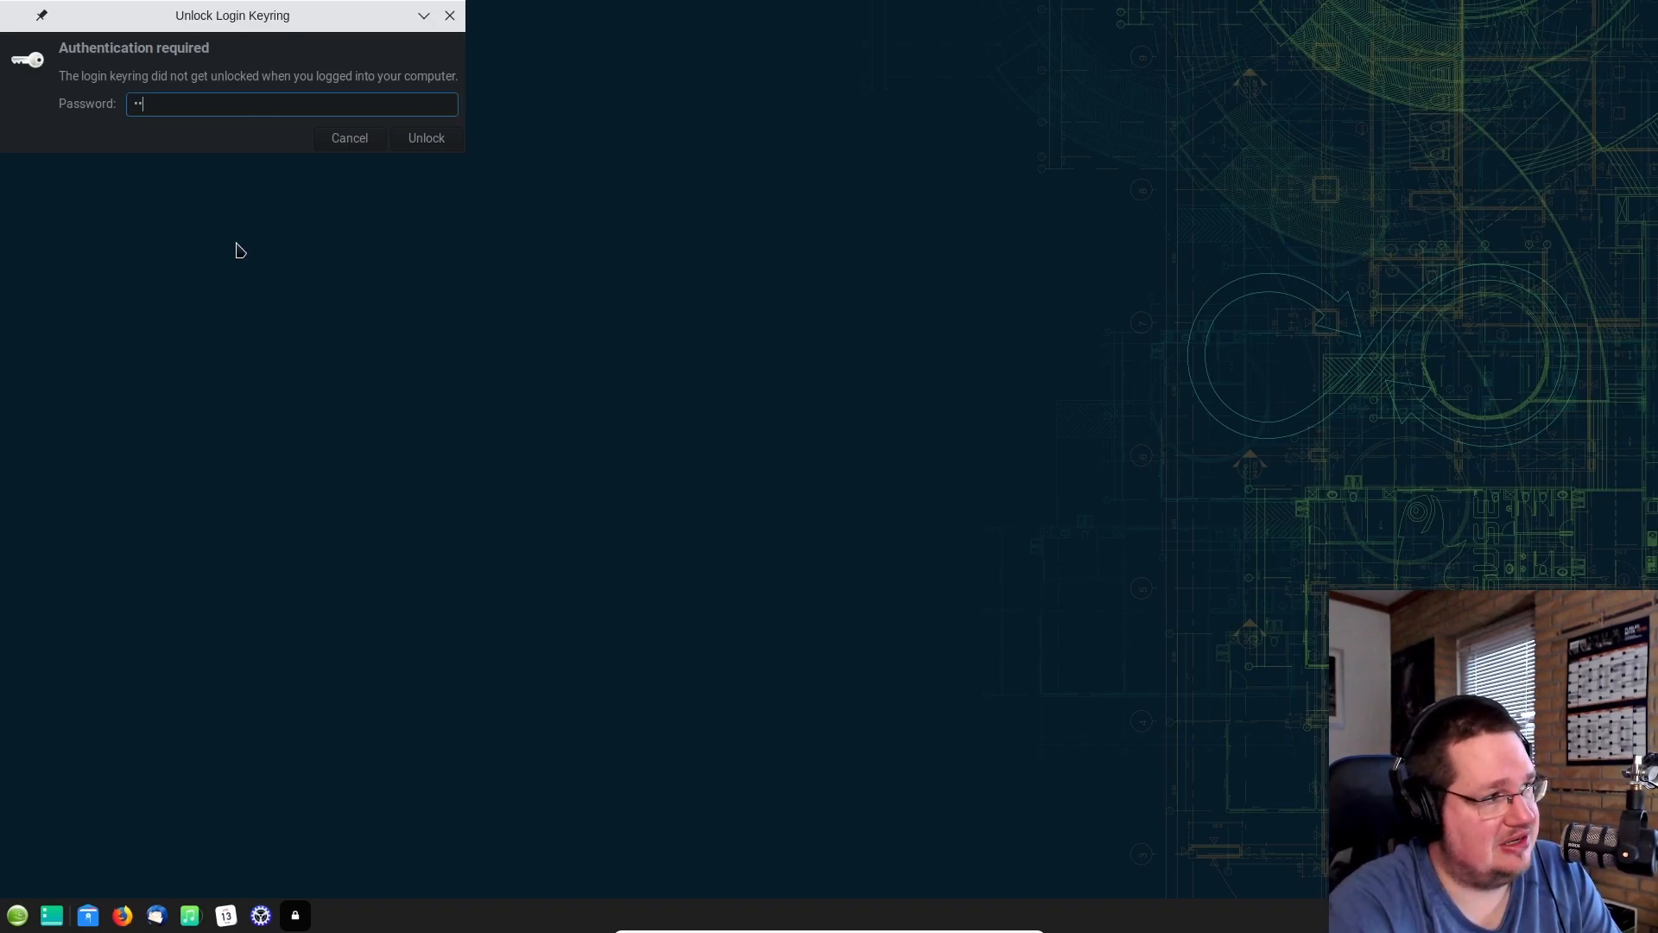
{"action": "key", "text": "Return"}
{"action": "right_click", "coordinate": [600, 60]}
{"action": "left_click", "coordinate": [898, 491]}
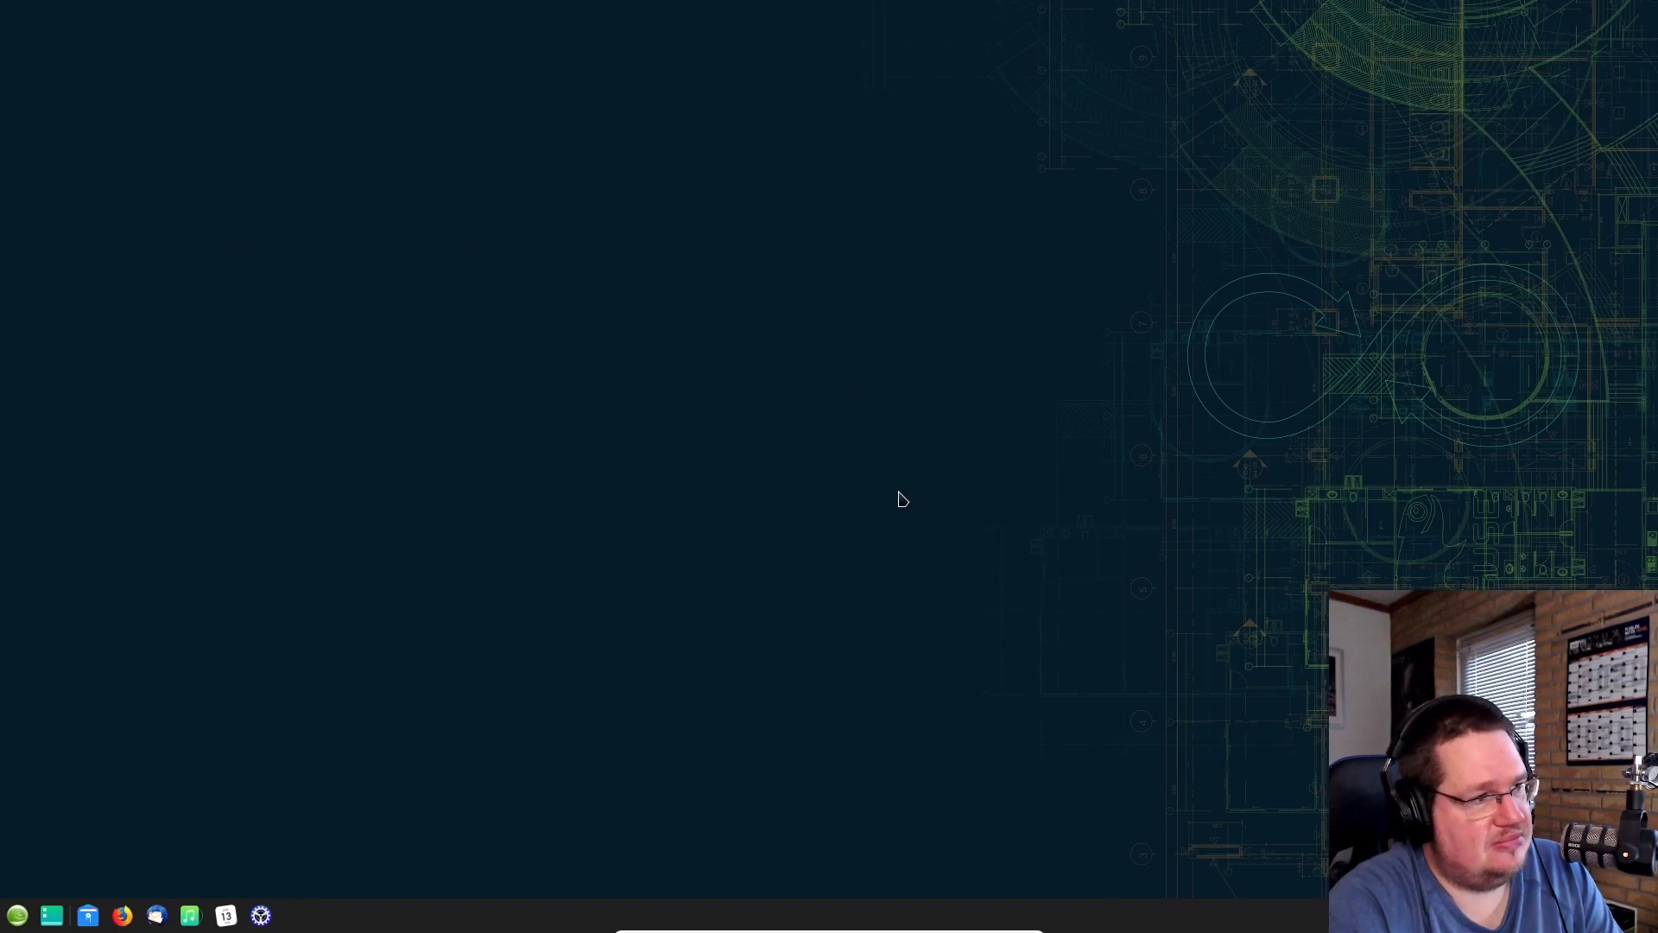
{"action": "left_click", "coordinate": [17, 915]}
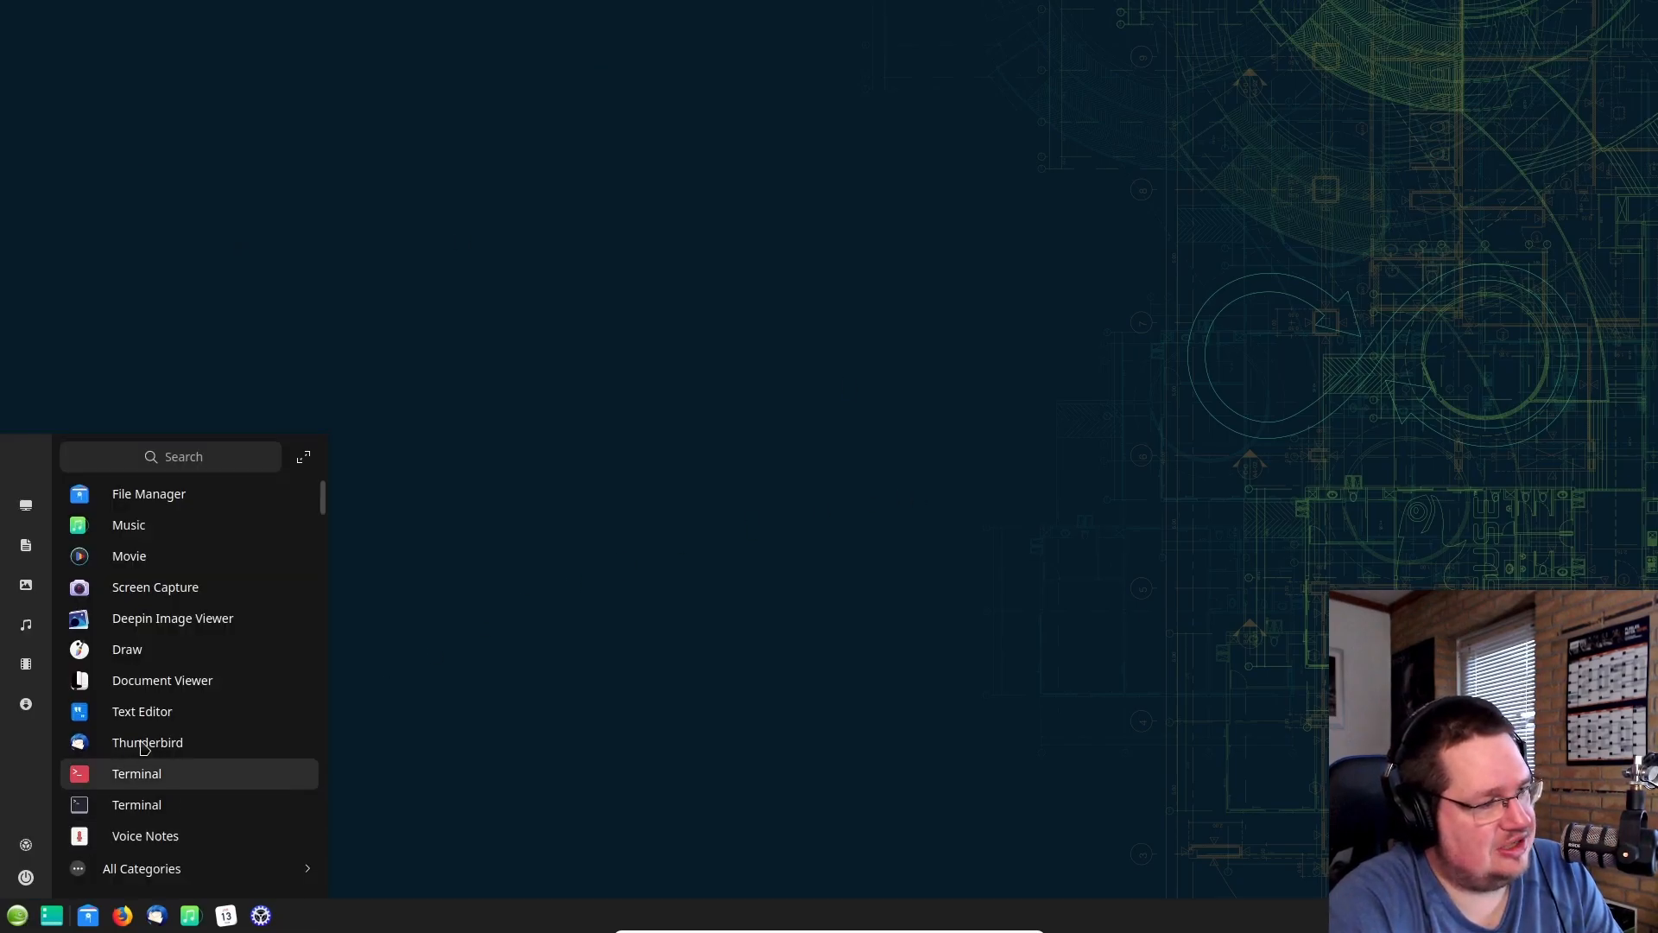
{"action": "left_click", "coordinate": [385, 696]}
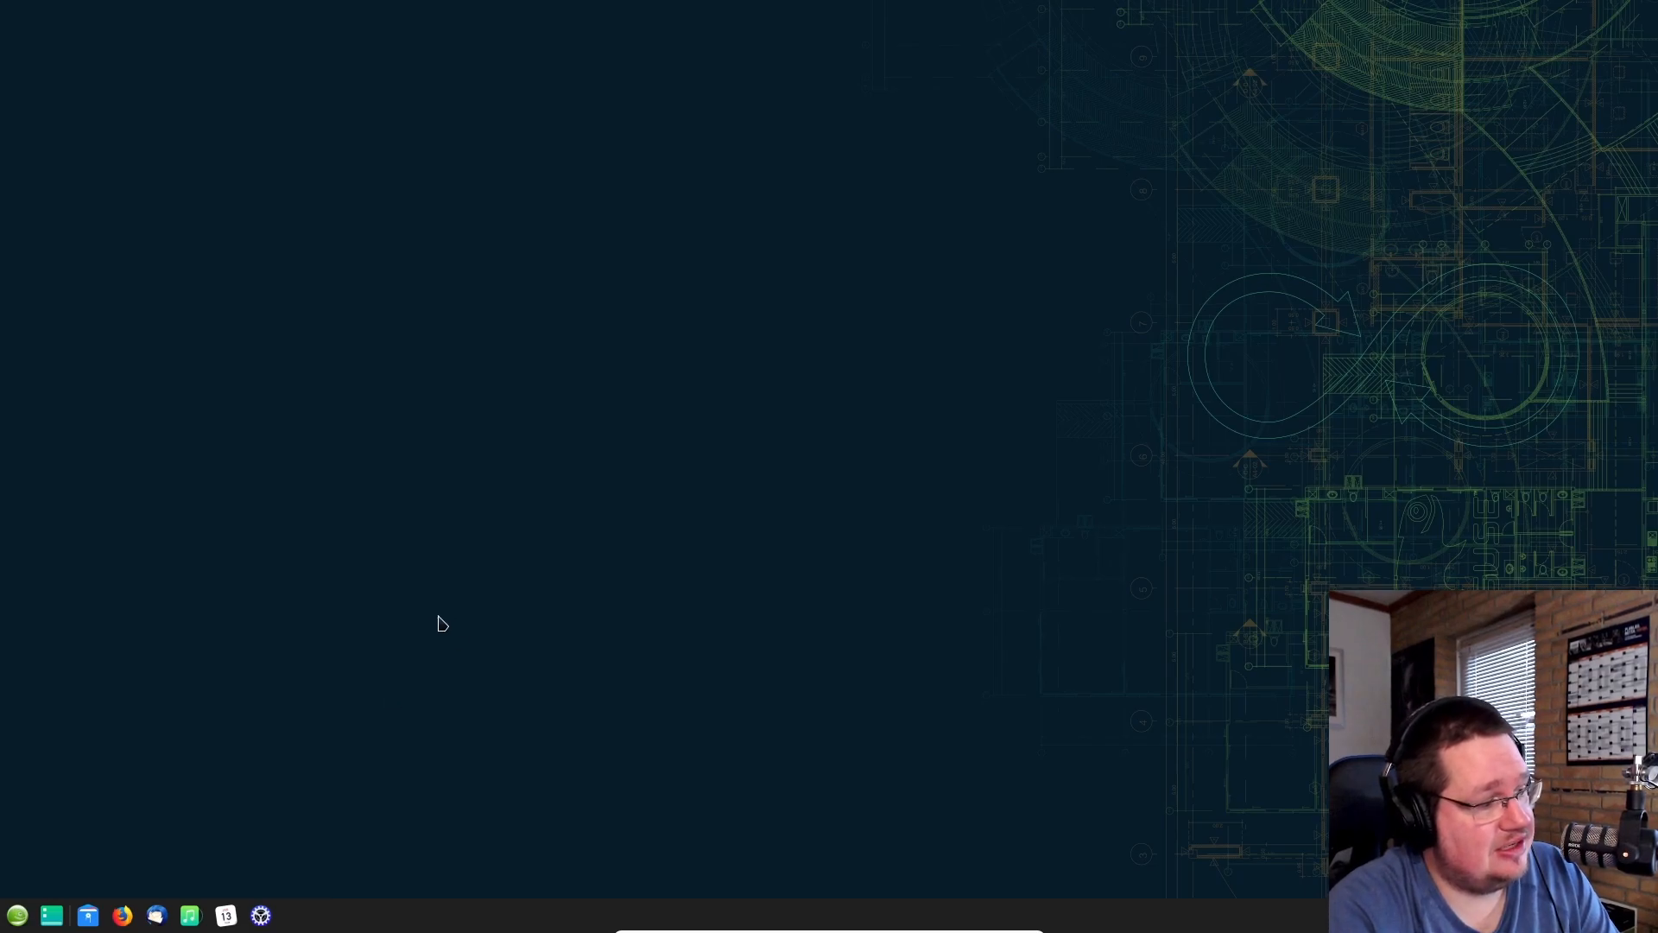
Step: Open the Calendar to look at its month view and close it again
{"action": "left_click", "coordinate": [226, 915]}
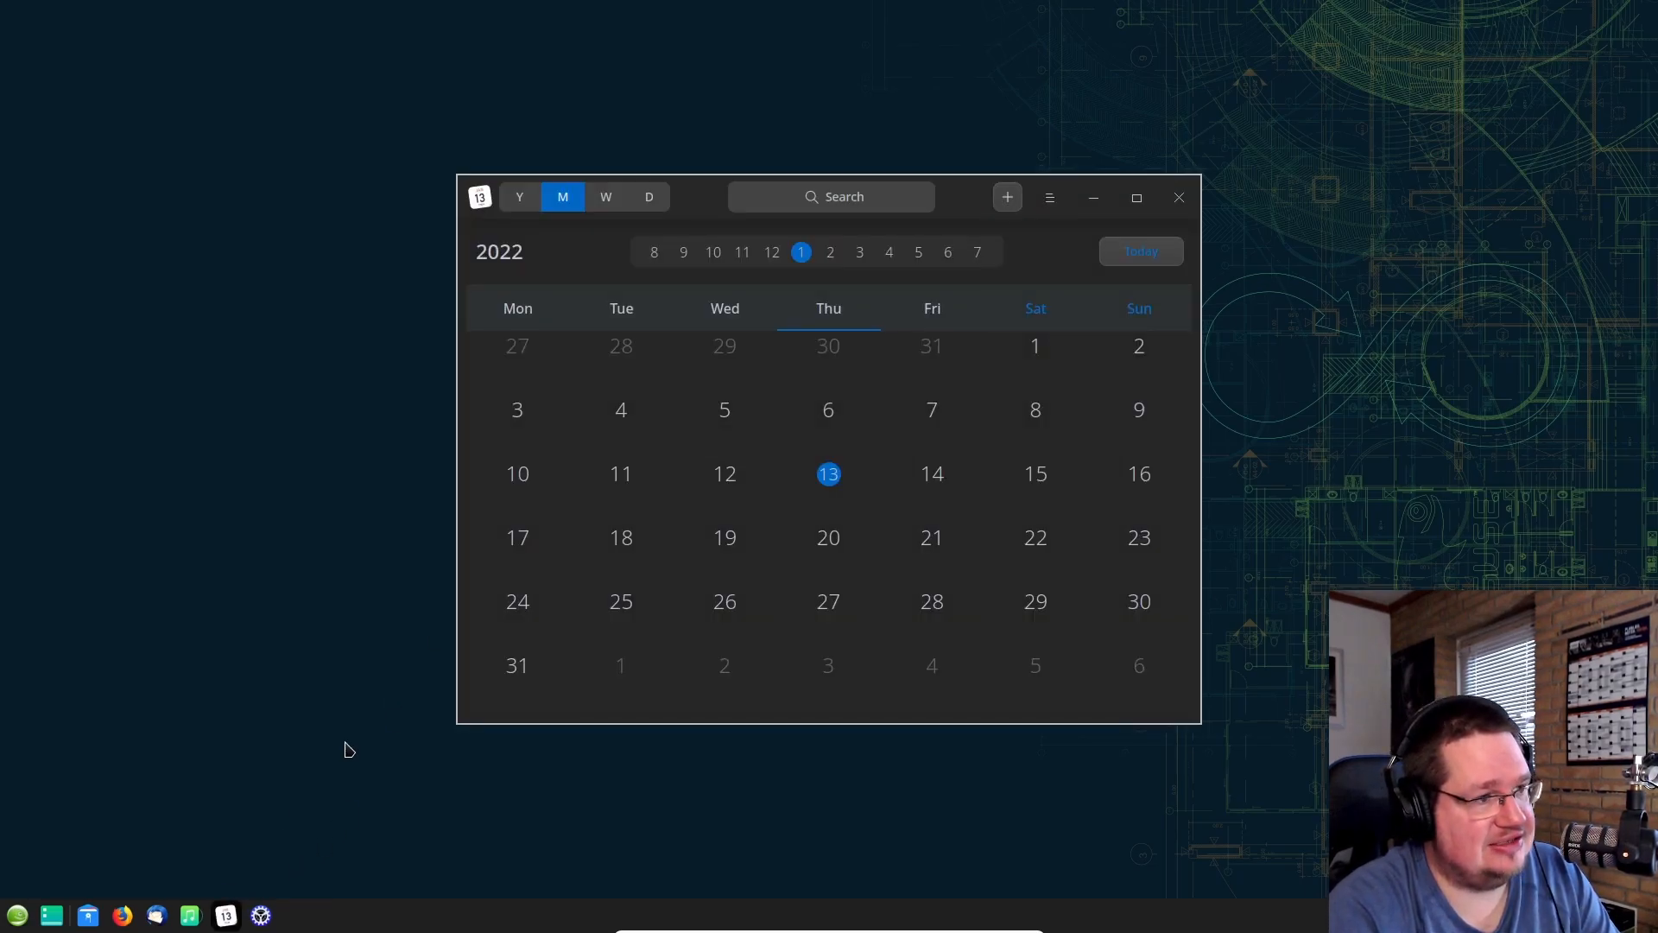
{"action": "left_click", "coordinate": [1179, 197]}
Step: Set the picture of the mountain lake with pine trees as the desktop wallpaper
{"action": "right_click", "coordinate": [1026, 173]}
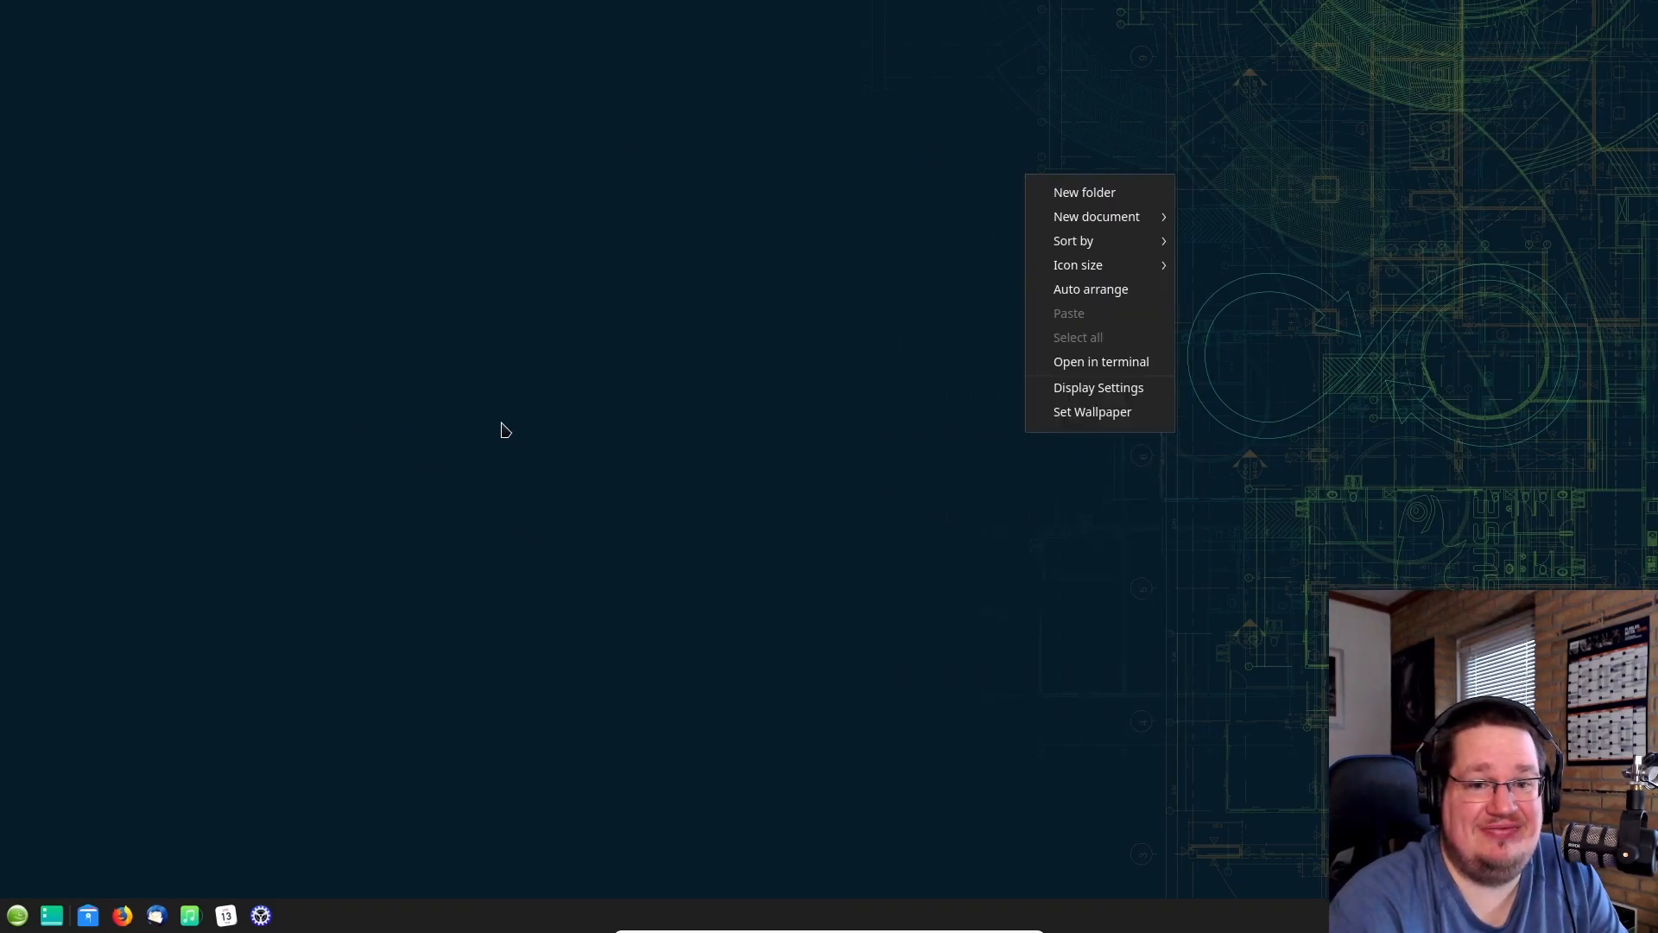
{"action": "left_click", "coordinate": [1097, 417]}
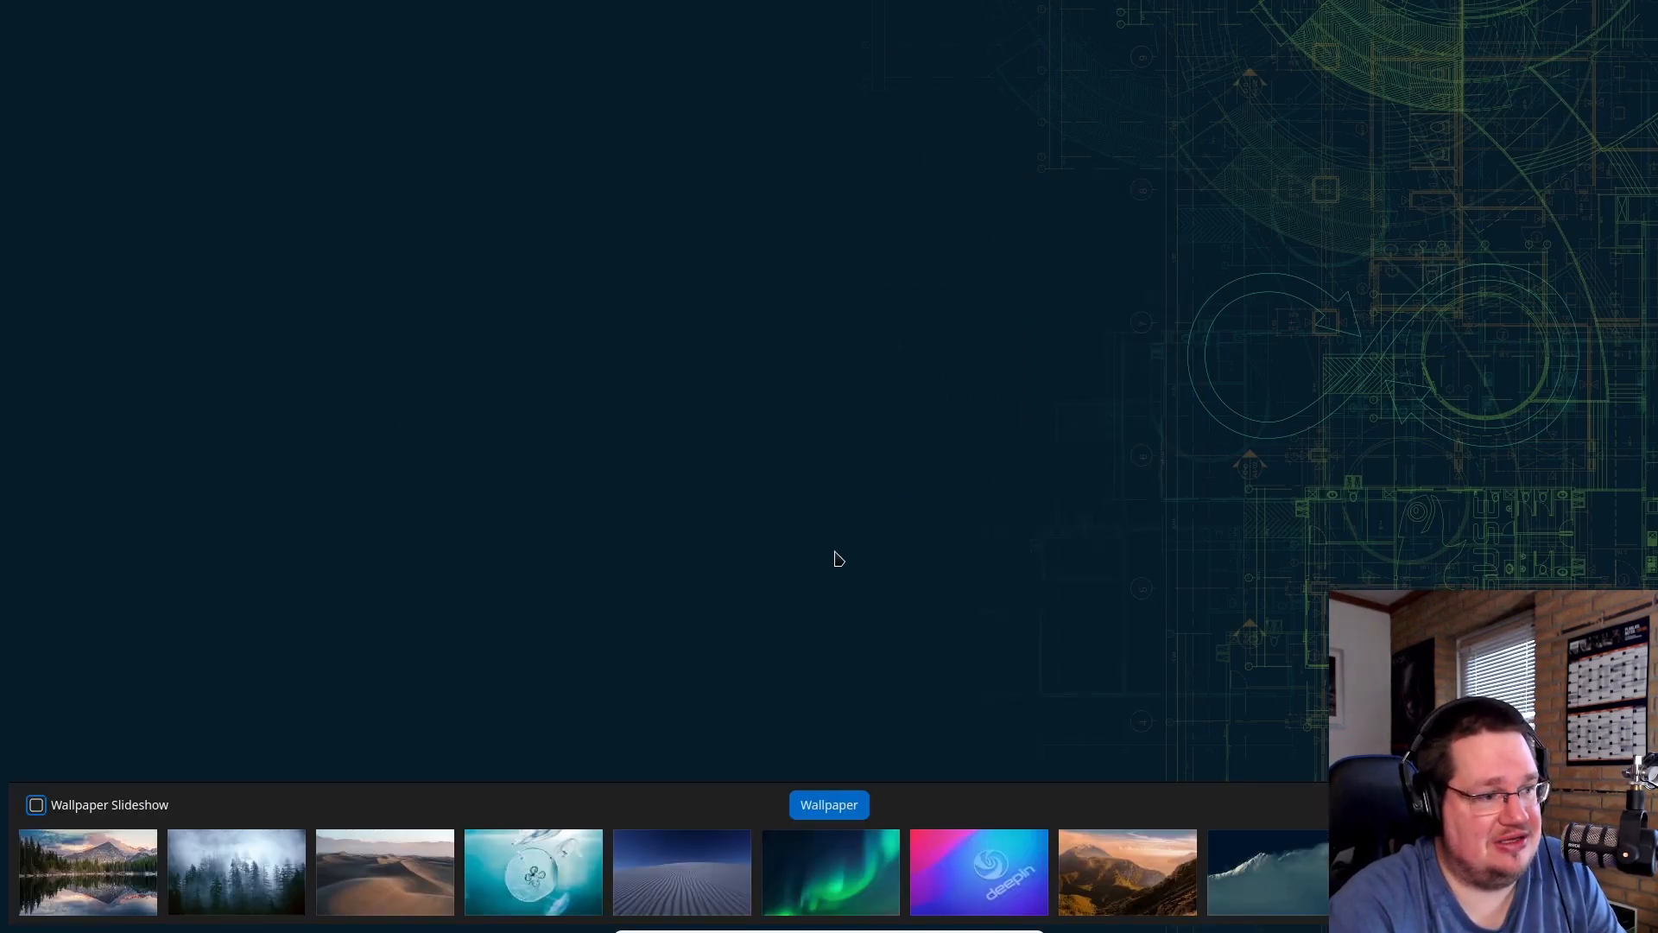
{"action": "left_click", "coordinate": [96, 833]}
{"action": "left_click", "coordinate": [1108, 309]}
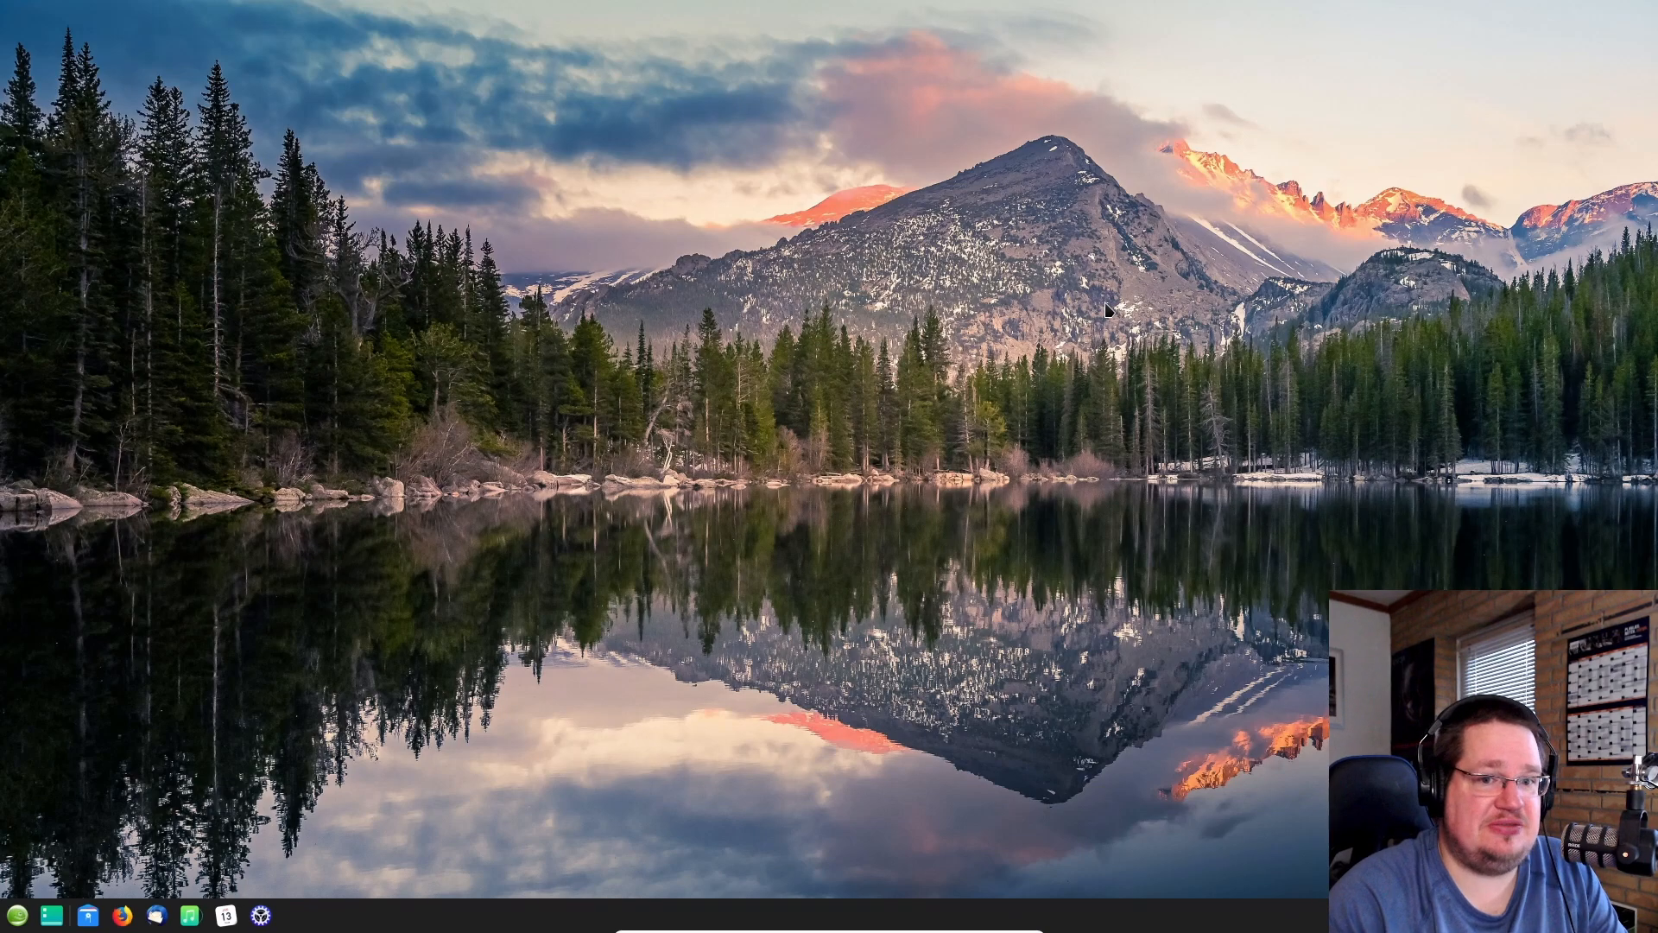